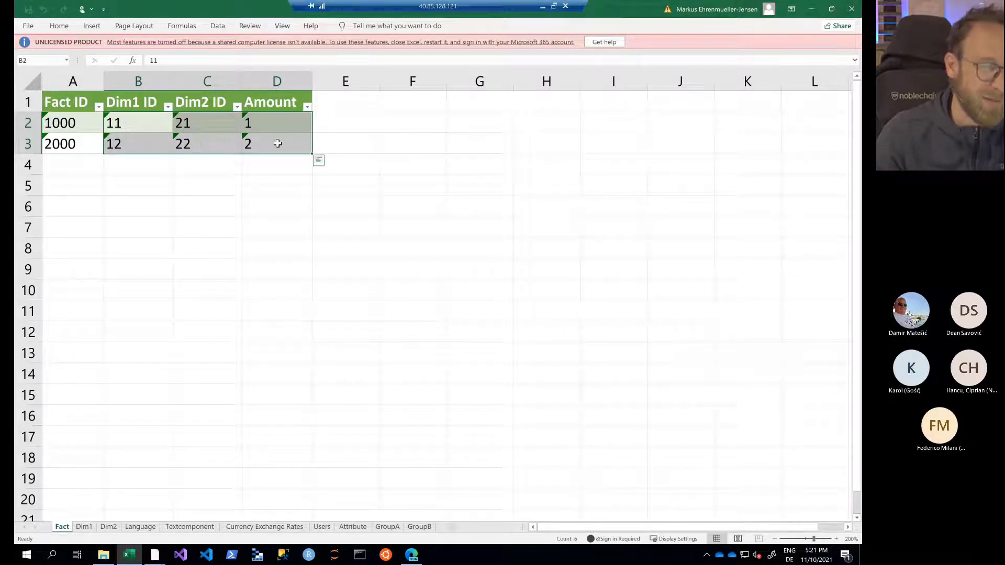
Step: Compare the Dim1 IDs on the Fact sheet with the translated descriptions on the Dim1 sheet, including its two EN rows
click(84, 527)
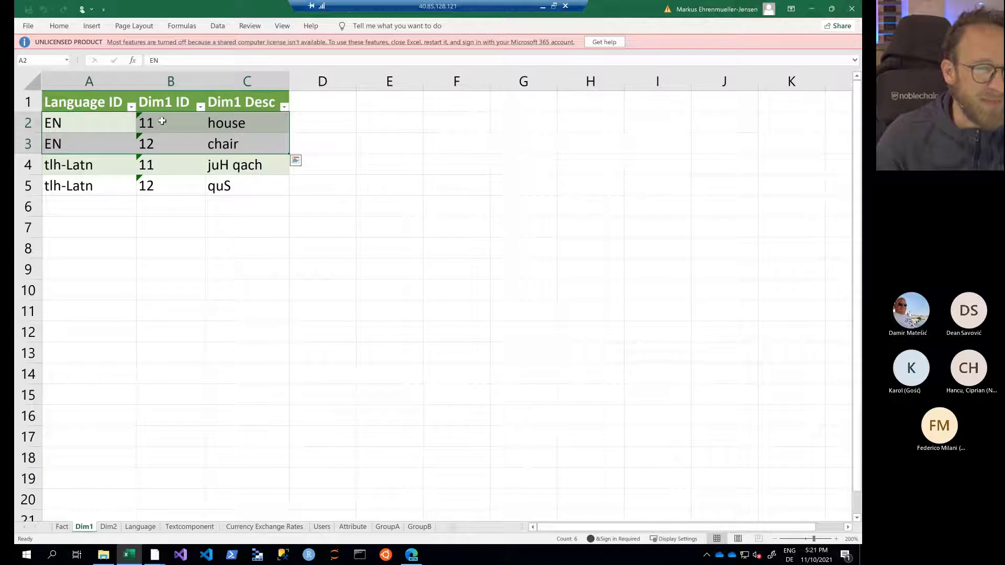
click(61, 527)
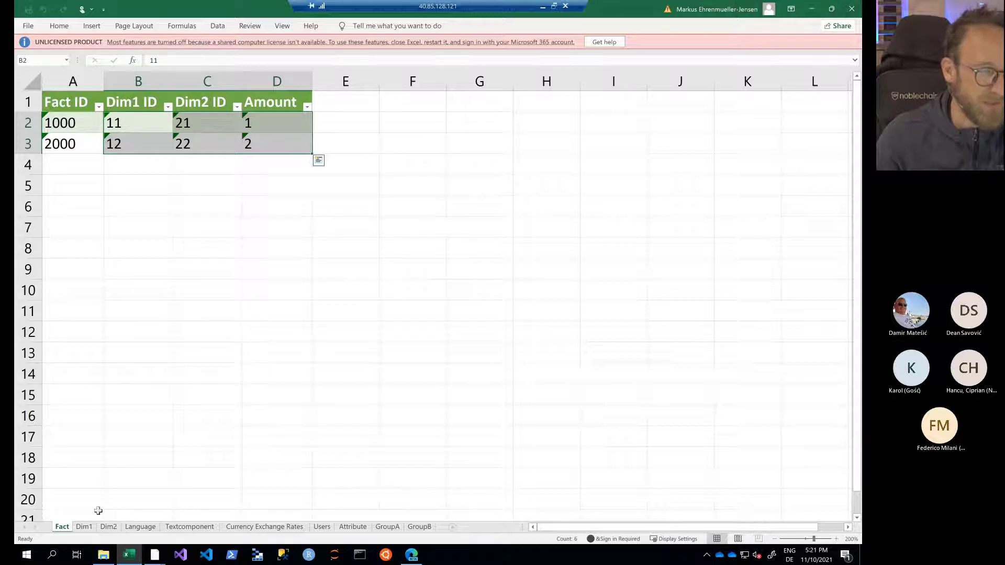
click(88, 529)
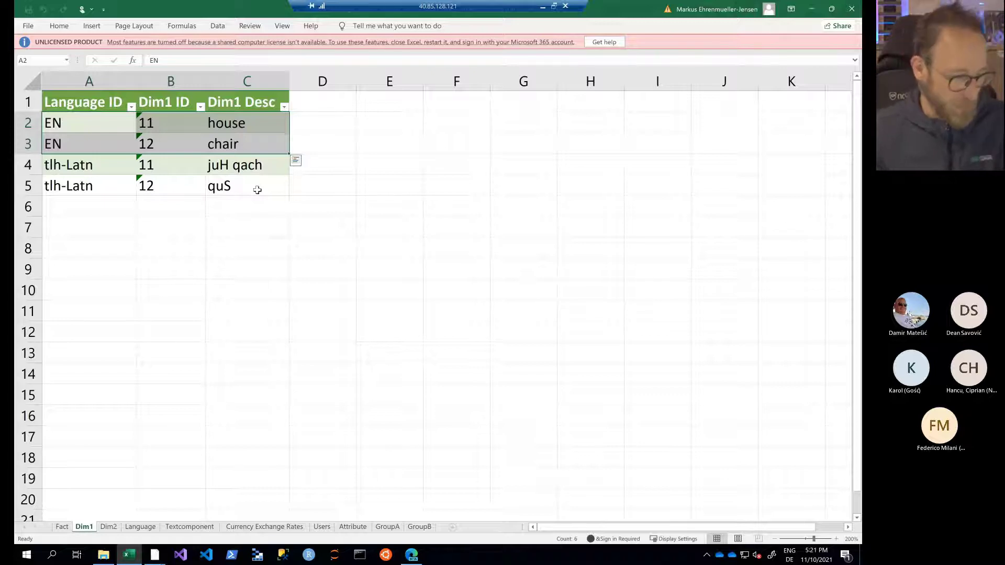
click(101, 206)
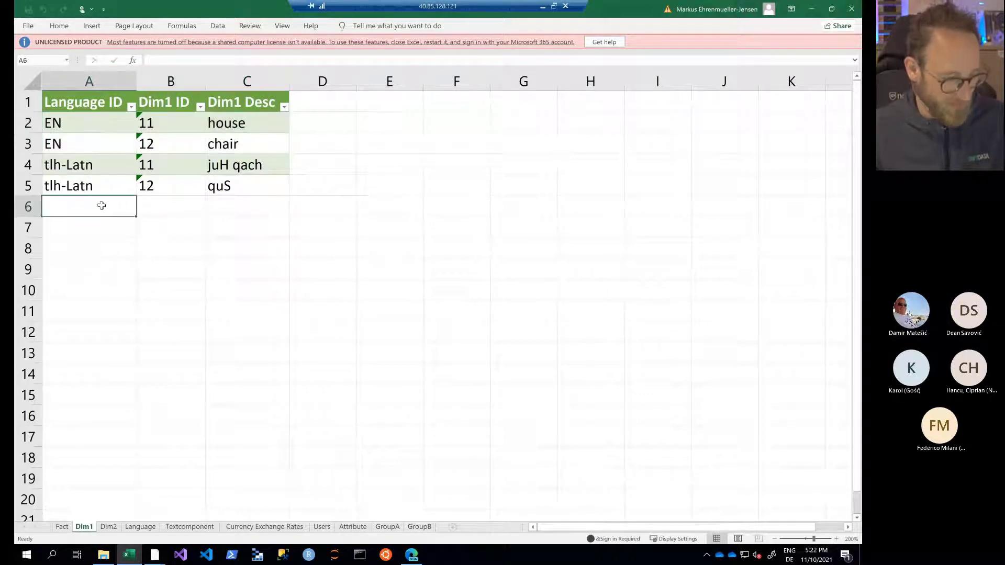
drag(88, 124, 238, 144)
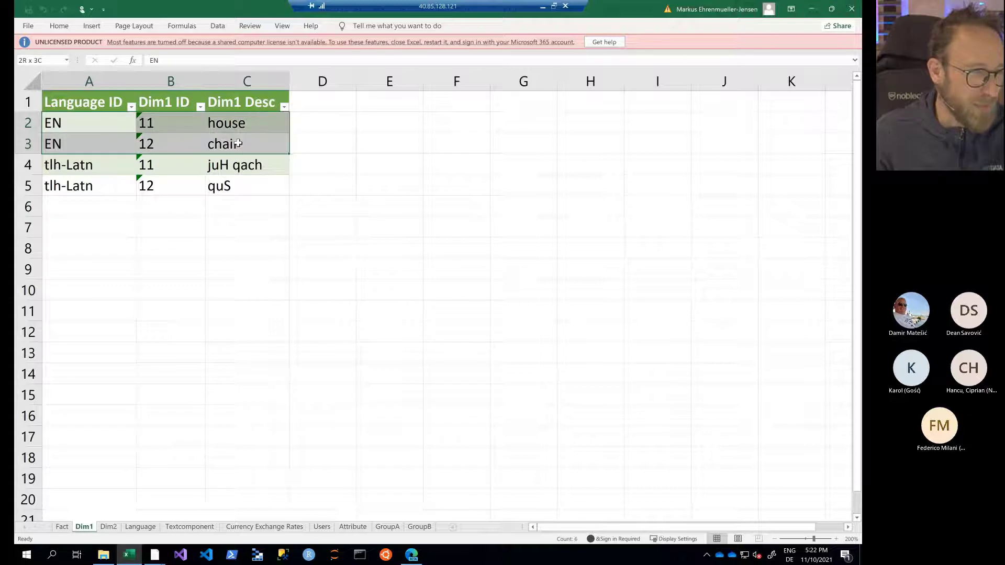
click(103, 206)
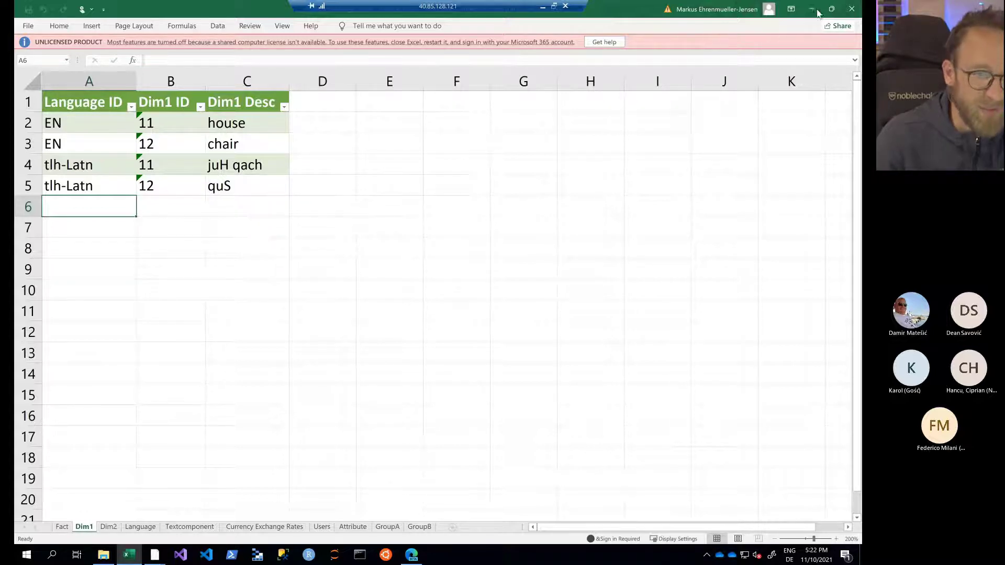
Step: Close the unlicensed Excel window and bring up the licensed MultiLanguage.xlsx workbook, maximized
click(852, 9)
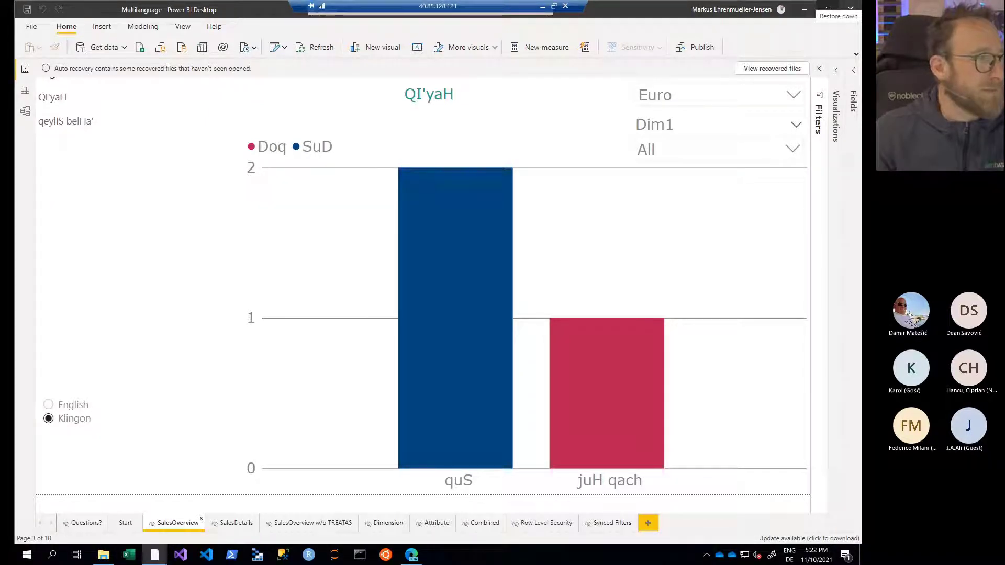
drag(645, 180, 530, 292)
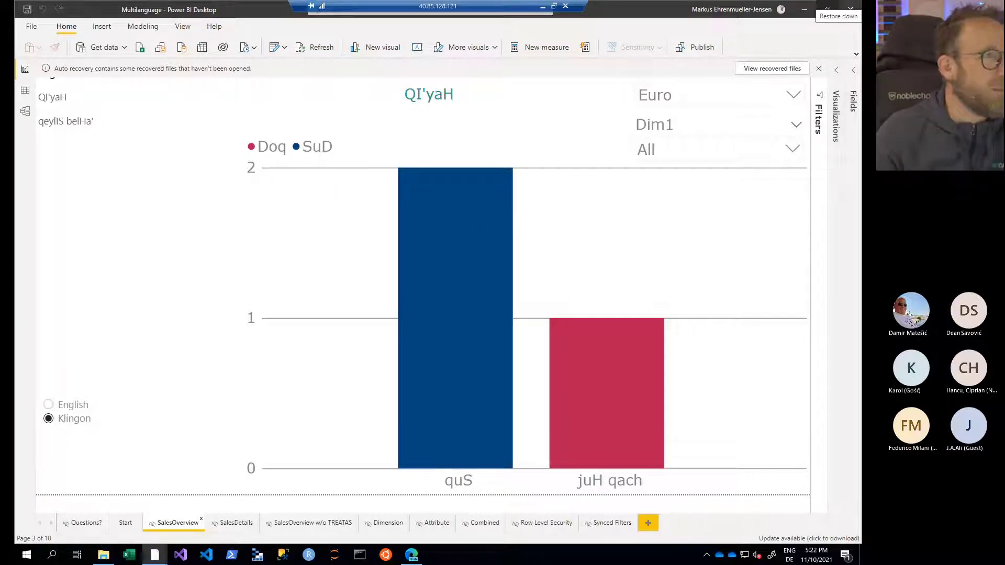
key(alt+Tab)
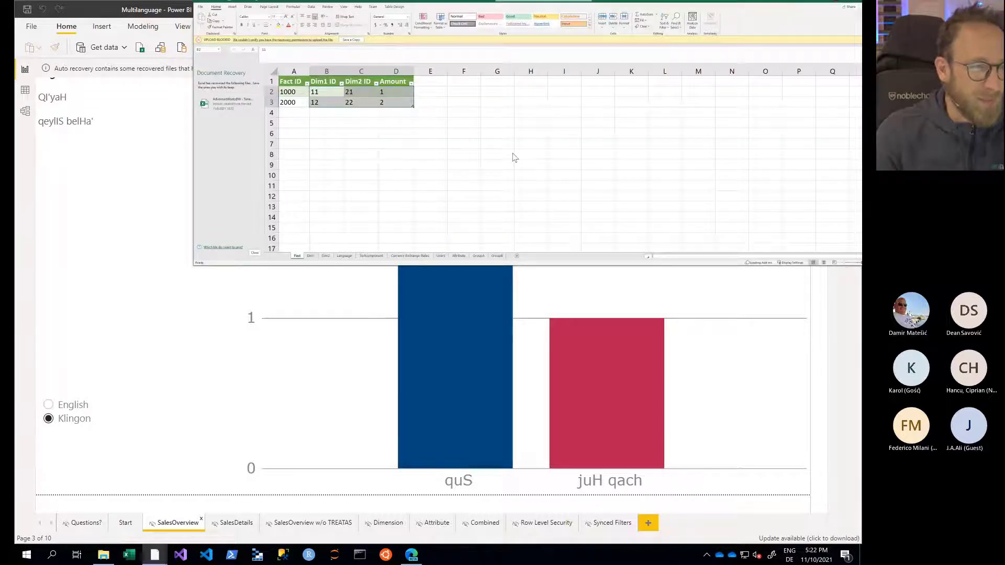
key(super+Up)
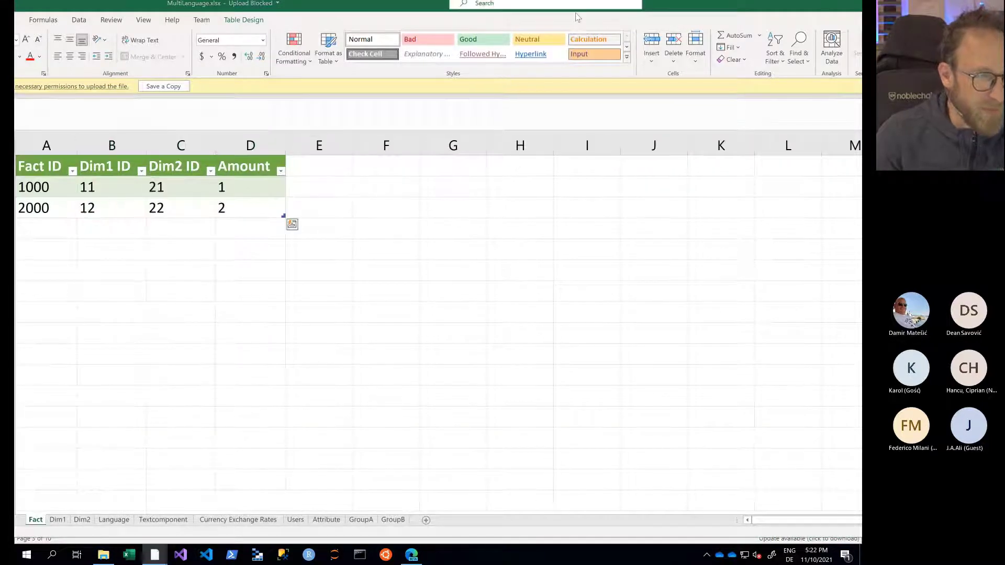
key(shift+Right)
key(shift+Right)
key(shift+Down)
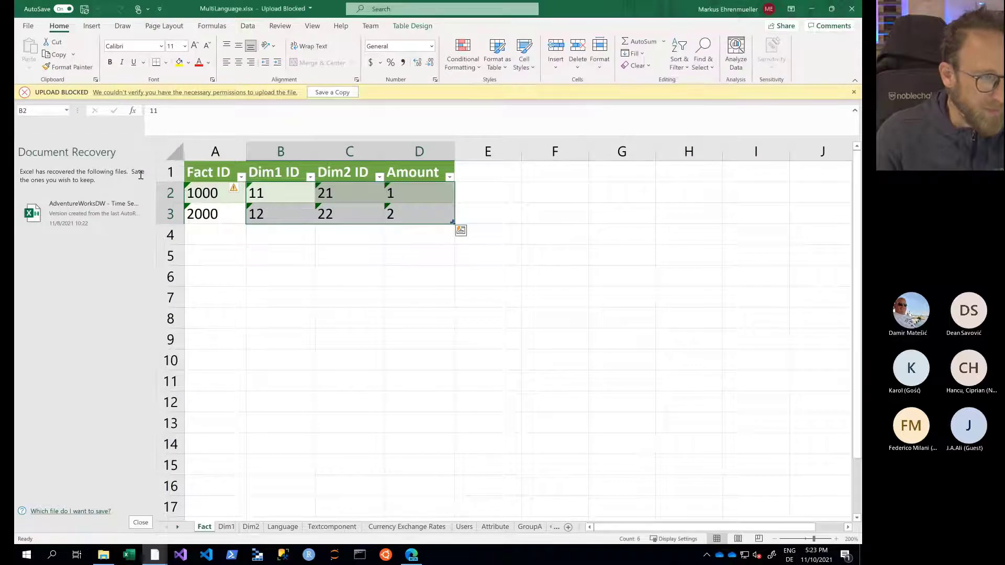
Step: Dismiss Document Recovery, removing the recovered files, and collapse the ribbon
click(141, 523)
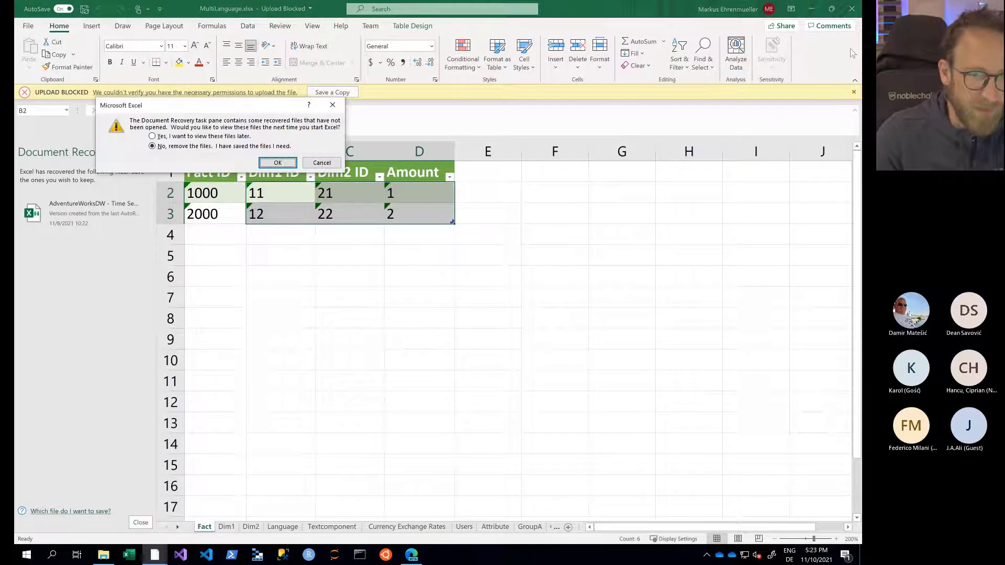
key(Return)
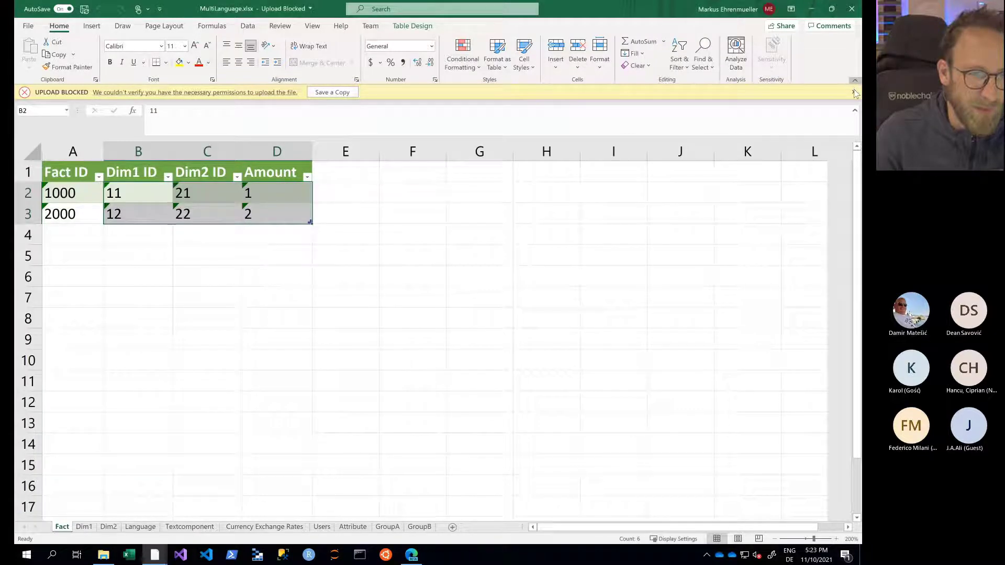
click(855, 80)
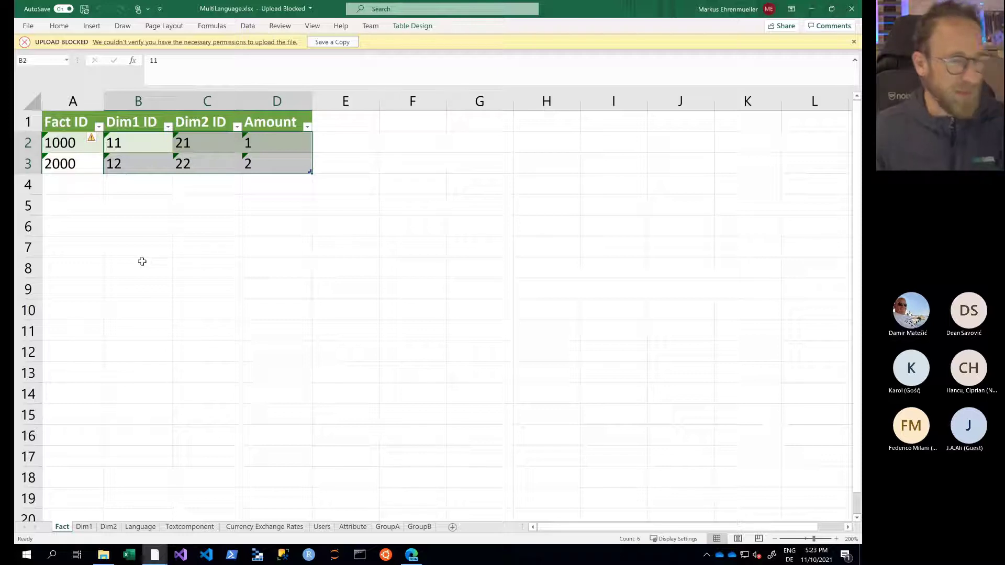
Step: Copy the two EN rows on the Dim1 sheet and paste them below the table, starting at A6
click(85, 528)
key(ctrl+c)
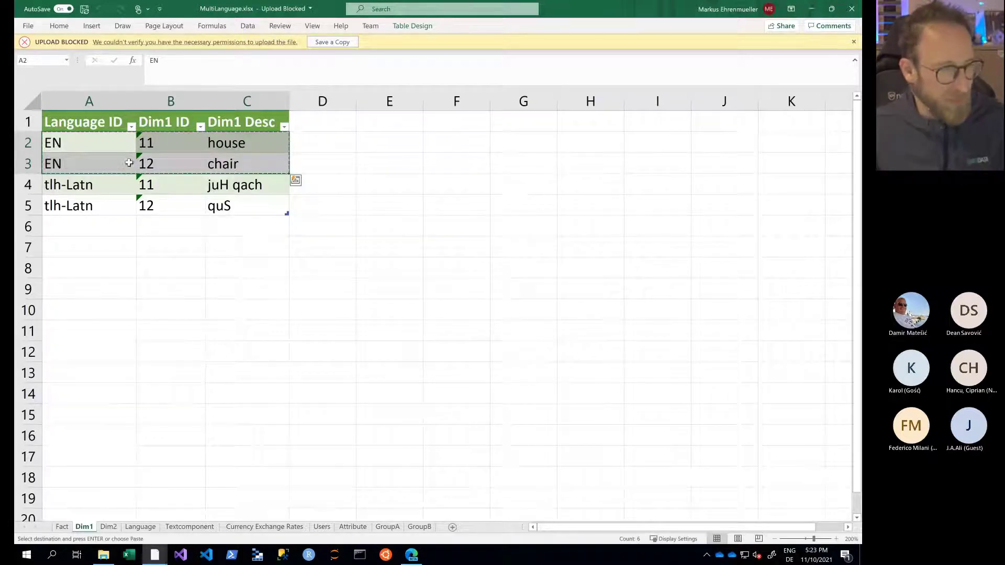
click(91, 225)
key(ctrl+v)
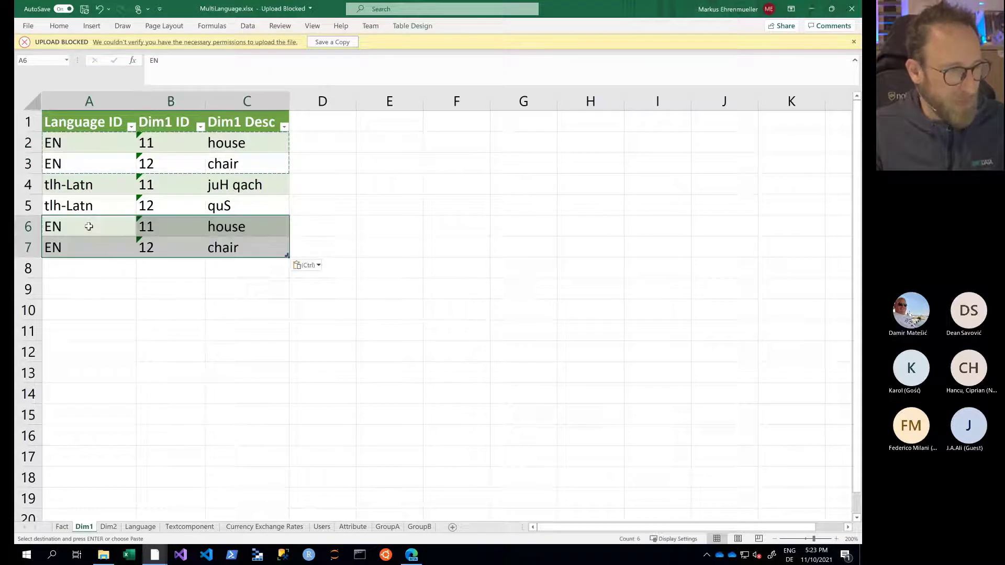
Step: Set the Language ID of the two pasted Dim1 rows, A6 and A7, to HR
click(89, 227)
key(Escape)
text(HR)
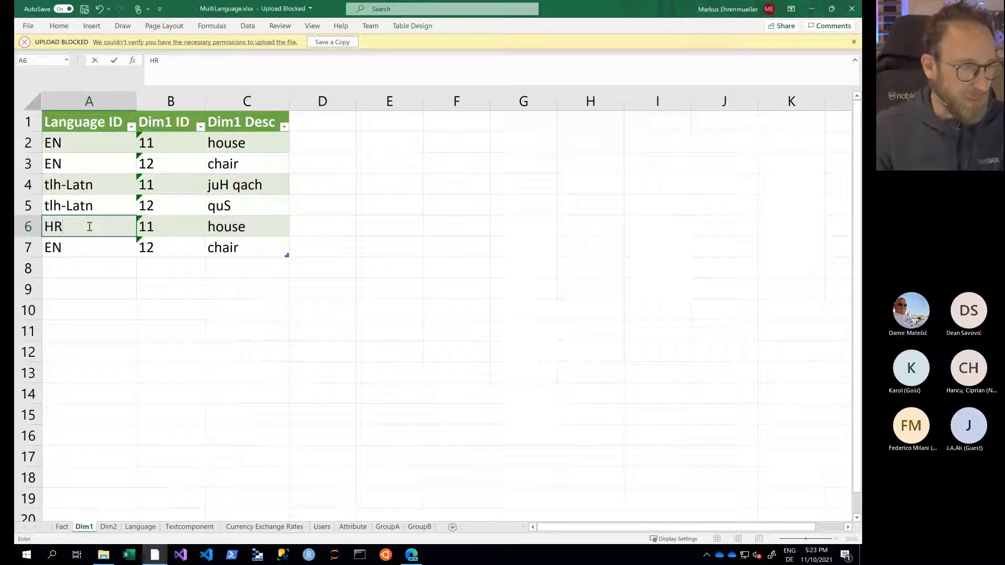
key(Return)
text(HR)
key(Up)
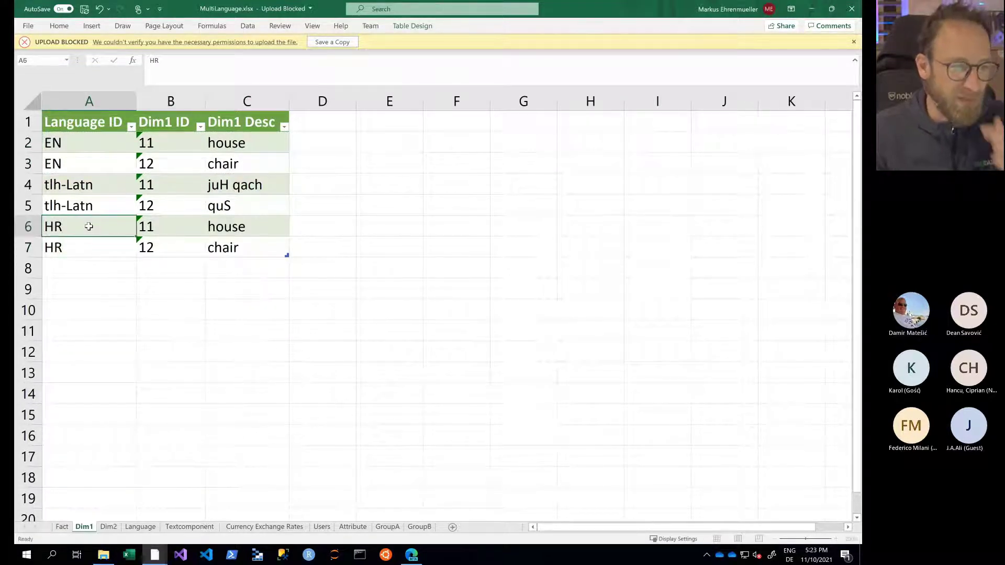
Step: Try to enter the Croatian word for house as ku´ca in cell C6 of the Dim1 table
key(Right)
key(Right)
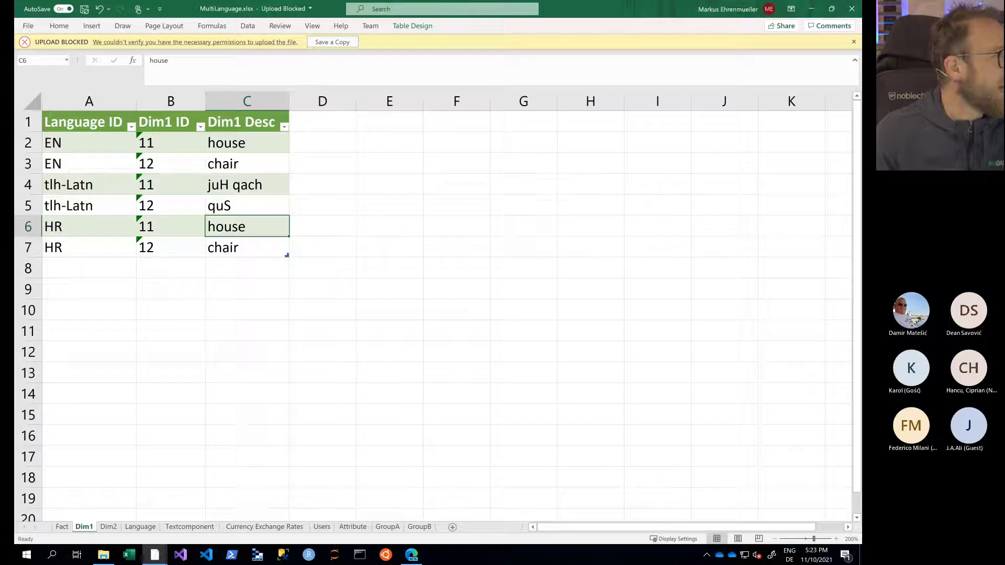
click(854, 42)
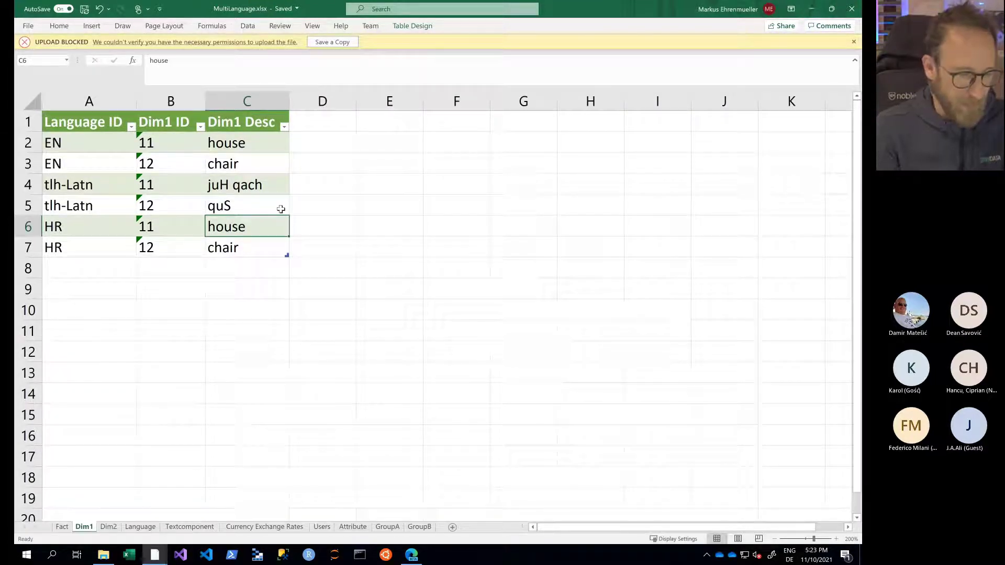
text(ku´c)
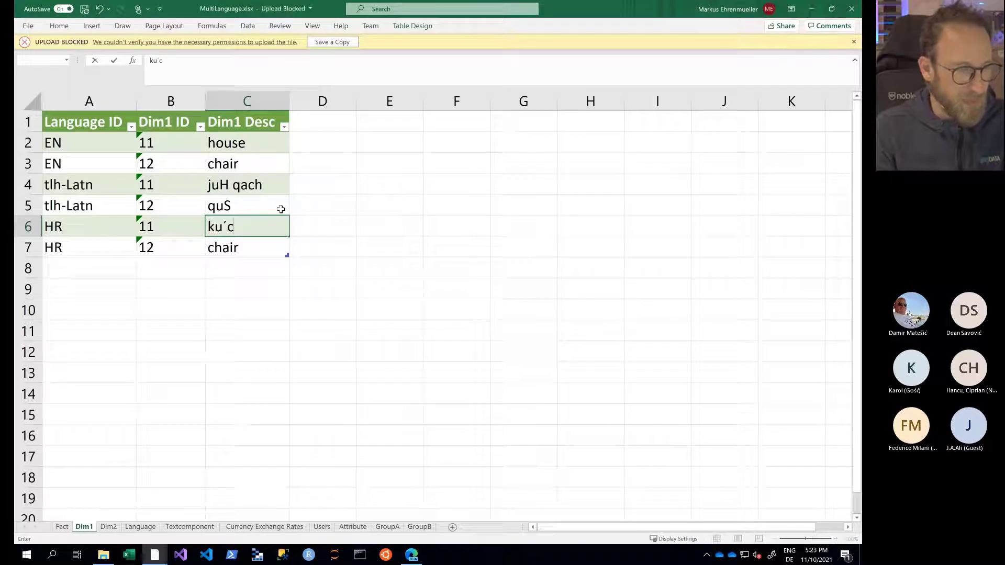
text(a)
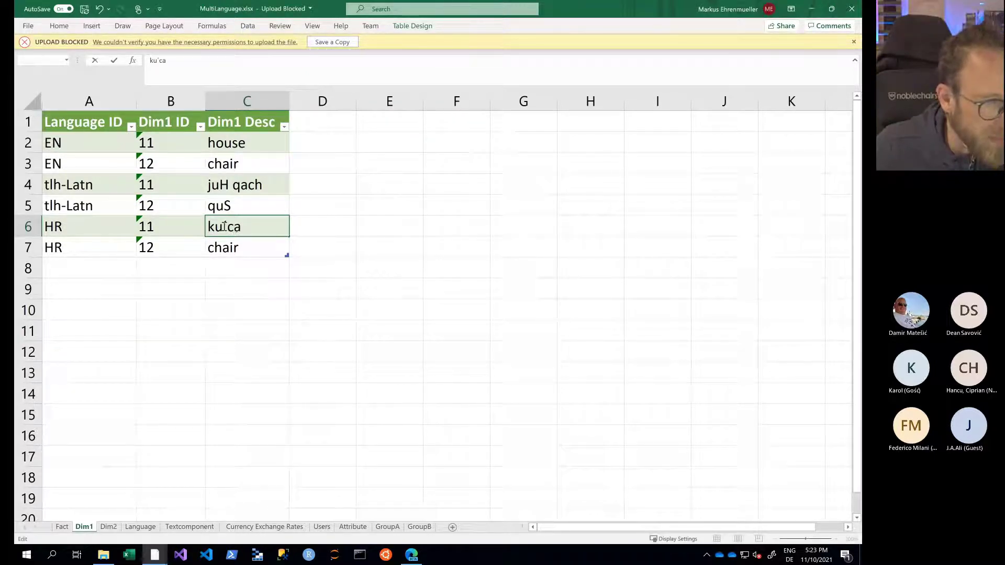
drag(231, 228, 226, 227)
click(260, 226)
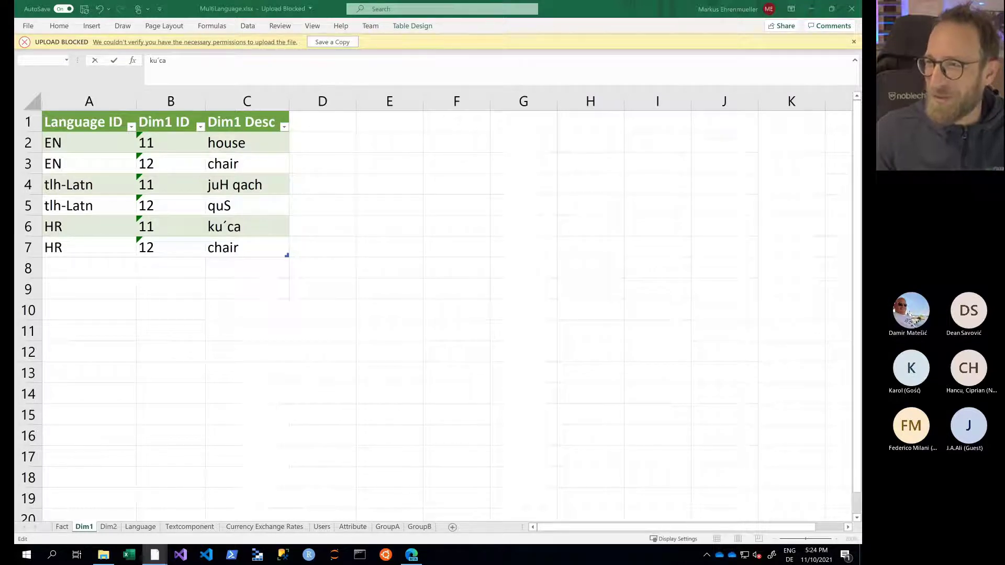
Step: Set the Dim1 Desc of the HR row with Dim1 ID 11, cell C6, to kuća
double_click(251, 227)
drag(252, 227, 209, 226)
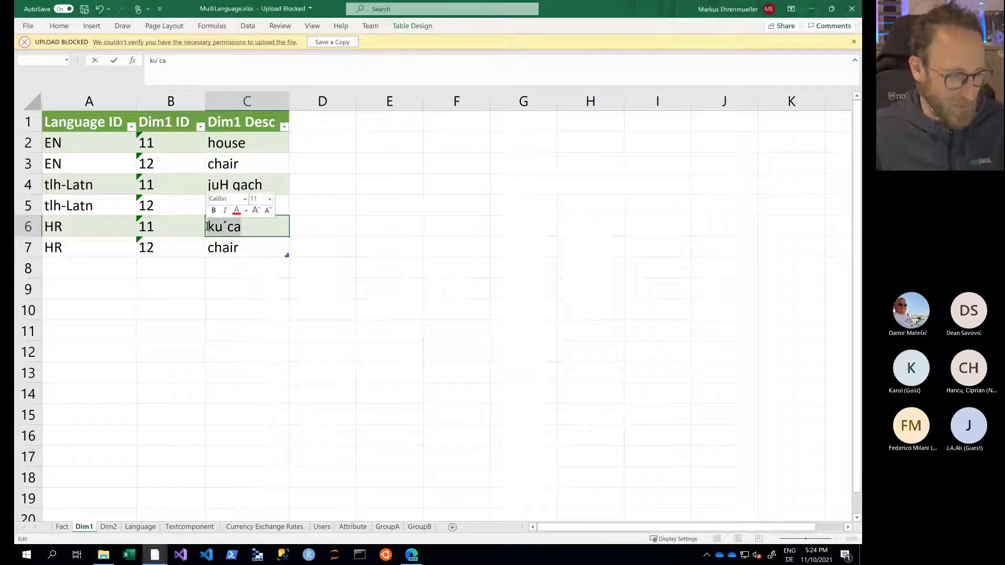
click(234, 226)
drag(245, 226, 199, 226)
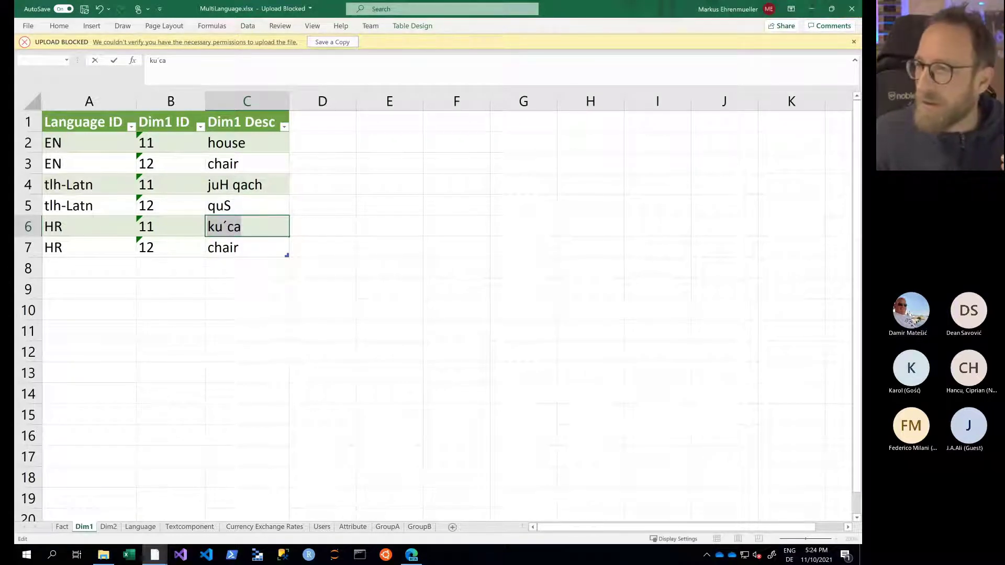
key(alt+Tab)
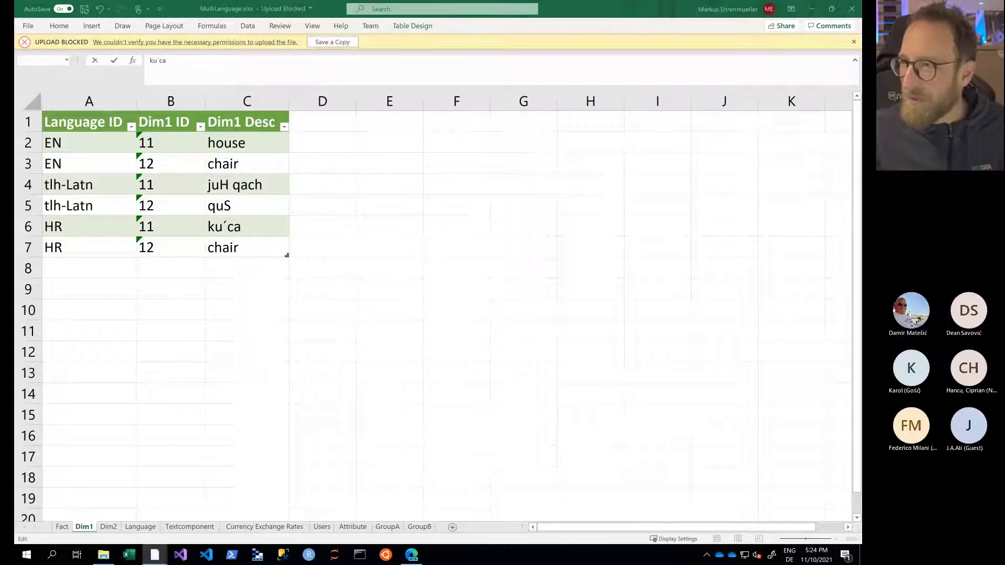
click(255, 225)
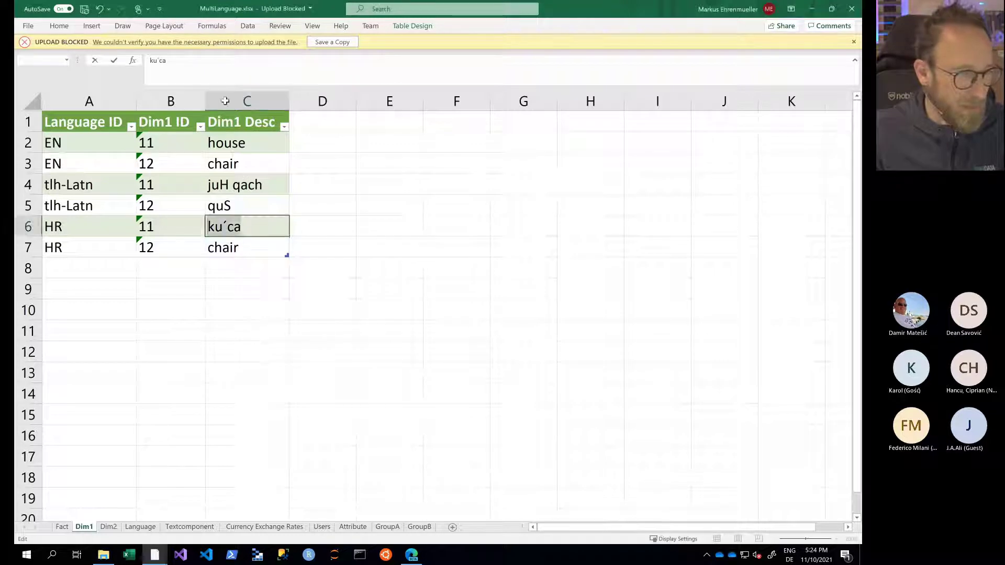
drag(173, 60, 113, 64)
text(kuća)
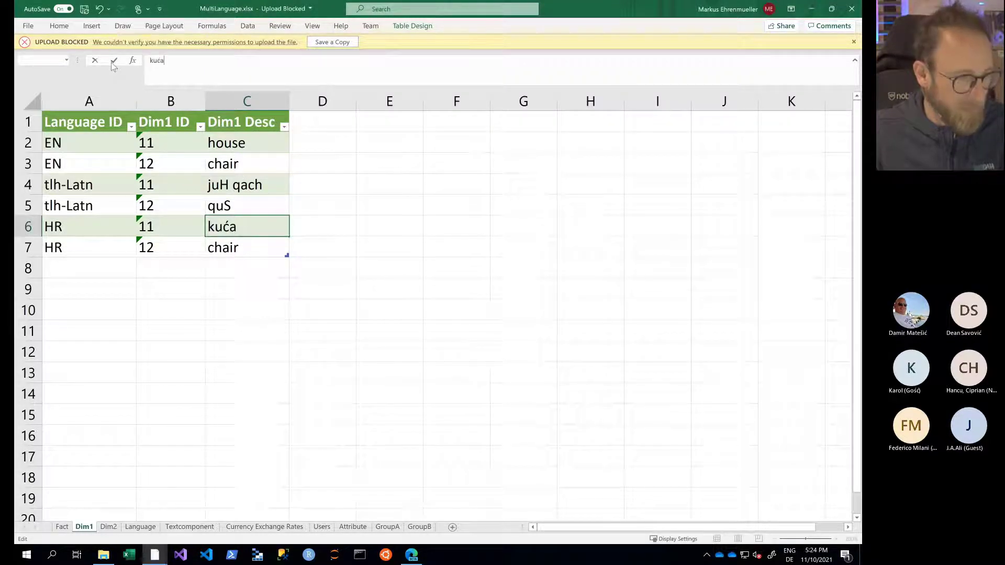
key(Return)
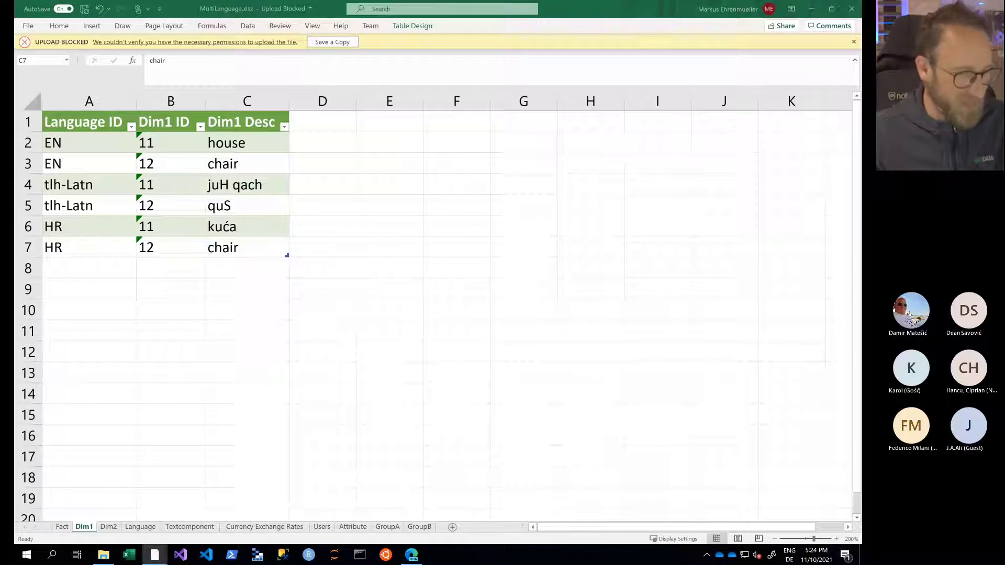
Step: Set the Dim1 Desc of the HR row with Dim1 ID 12, cell C7, to stolica
click(264, 253)
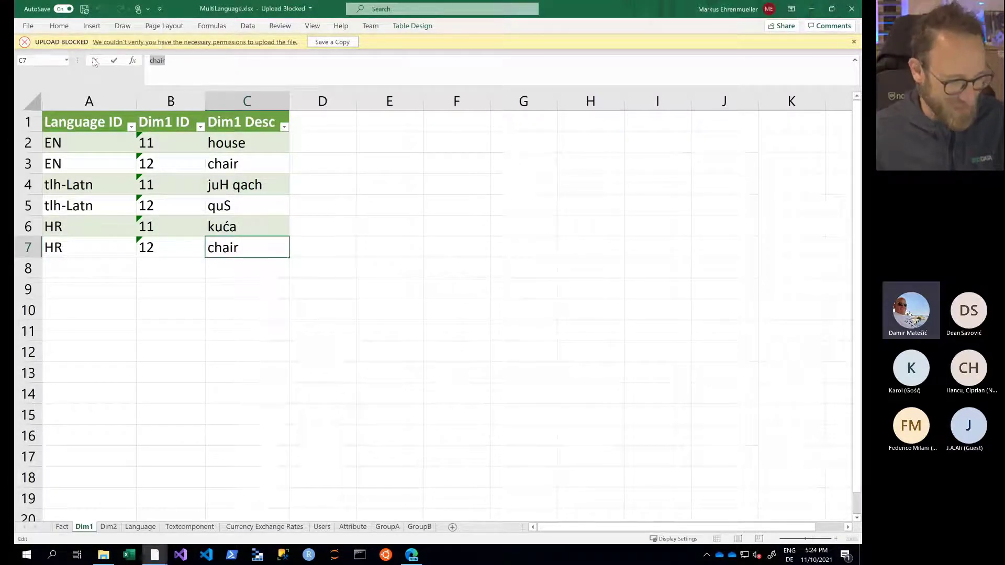
text(stolica)
key(ctrl+Return)
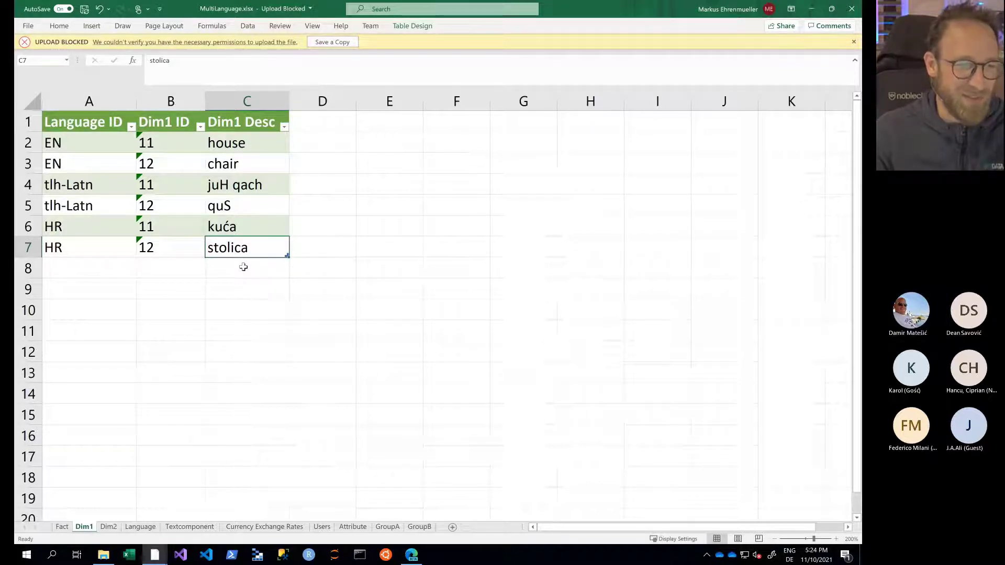
Step: Copy the two EN rows on the Dim2 sheet and paste them below the table, starting at A6
click(108, 527)
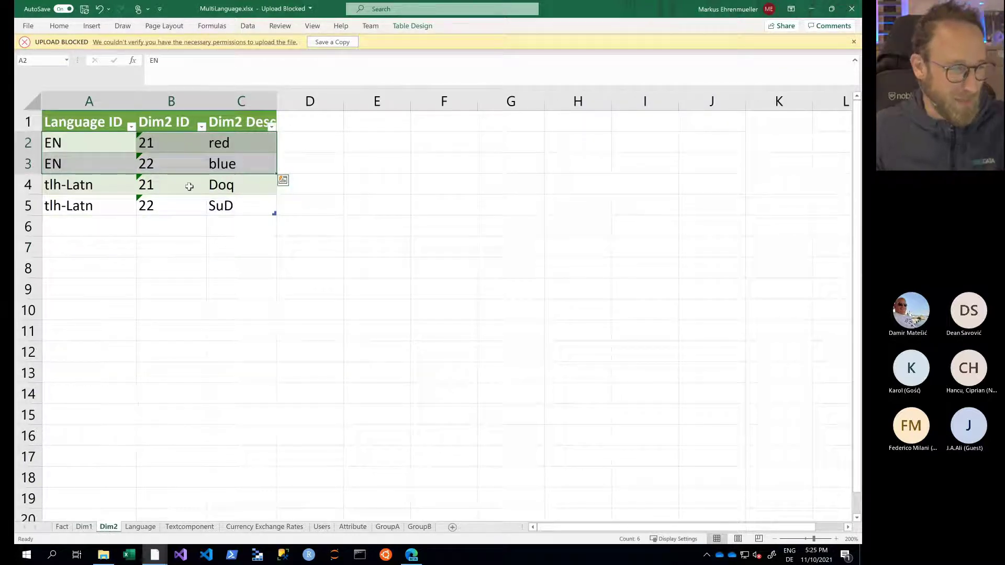
key(ctrl+c)
click(86, 232)
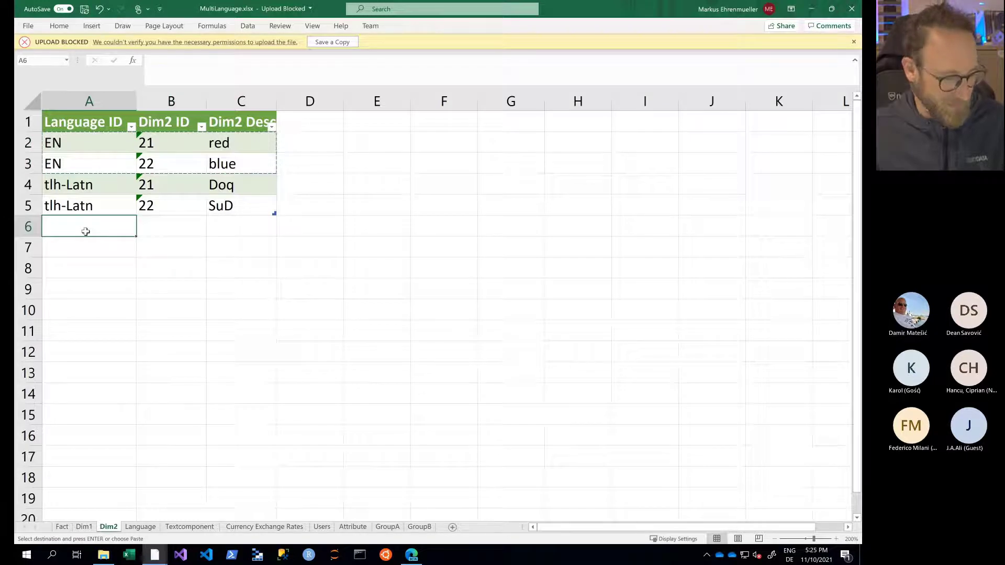
key(ctrl+v)
Step: Set the Language ID of the two pasted rows, cells A6 and A7 on the Dim2 sheet, to HR
double_click(86, 231)
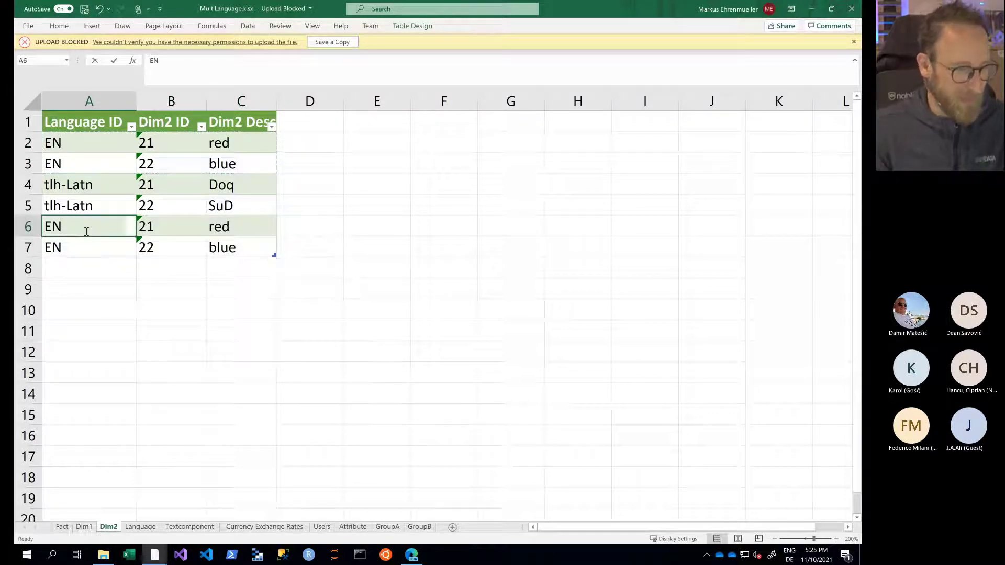
key(BackSpace)
key(BackSpace)
text(HR)
key(Return)
text(HR)
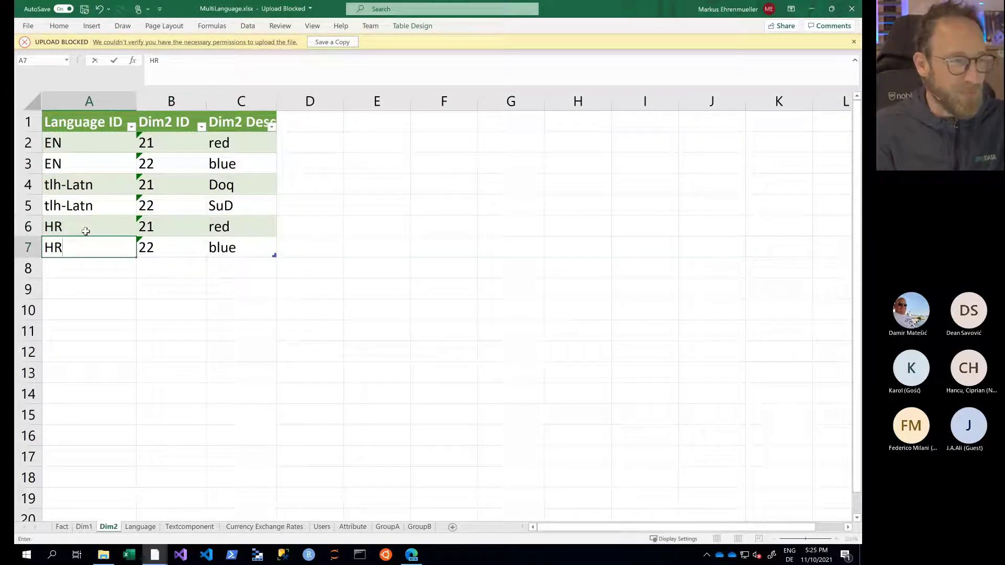
key(Up)
Step: Set the Dim2 Desc of the HR row with Dim2 ID 21, cell C6, to crvena
key(Right)
key(Right)
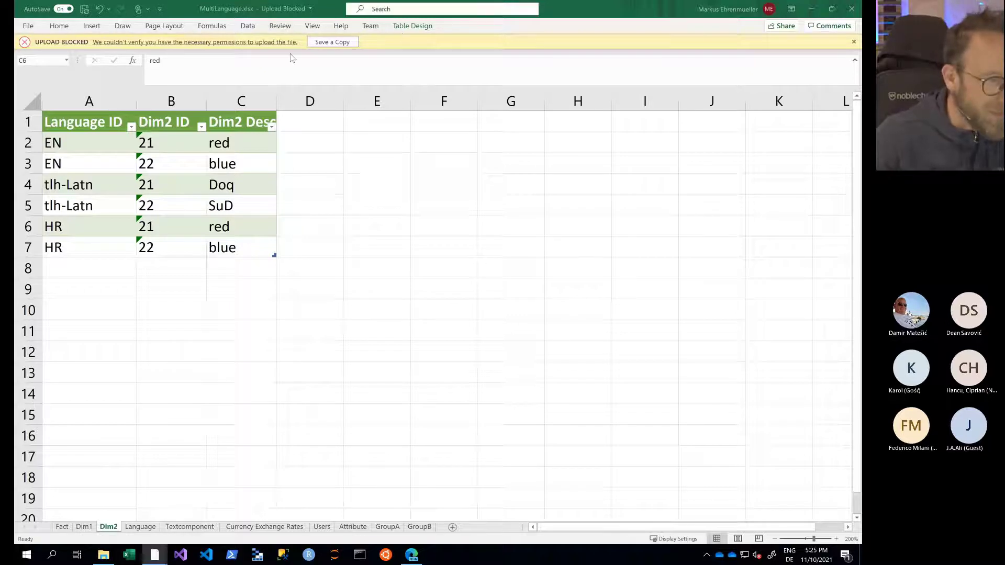
click(228, 221)
text(crvena)
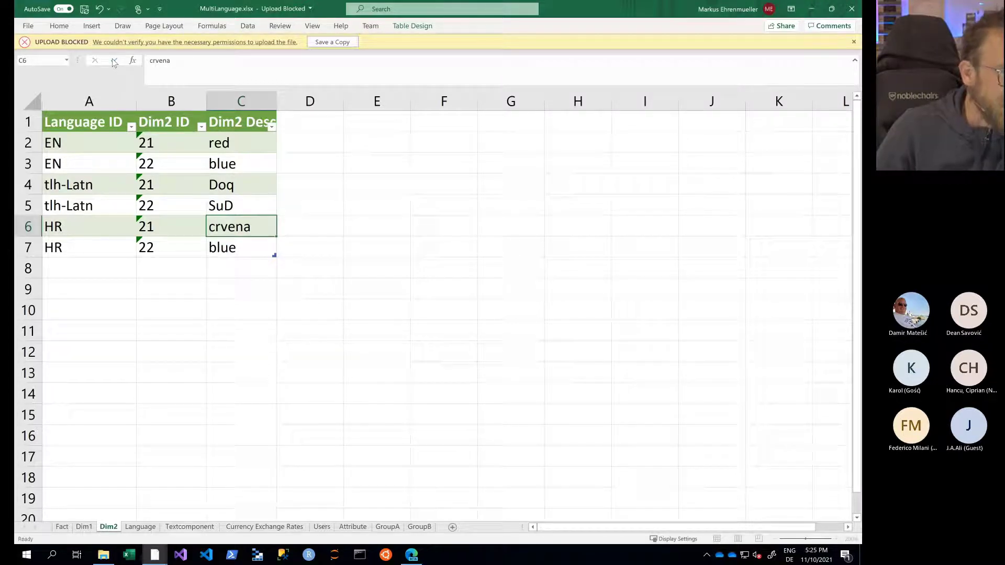
key(Return)
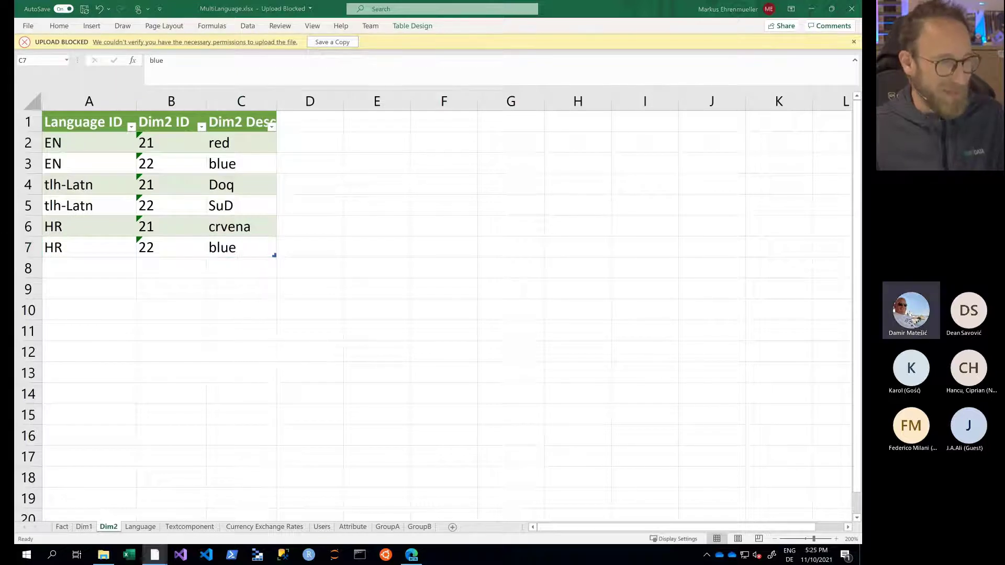
Step: Set the Dim2 Desc of the HR row with Dim2 ID 22, cell C7, to plava
click(248, 250)
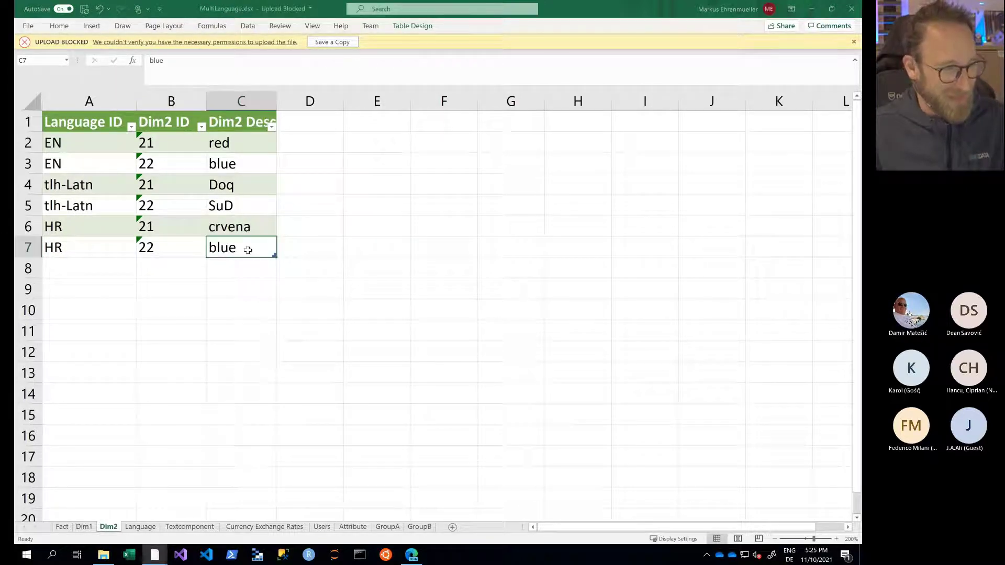
drag(190, 67, 110, 61)
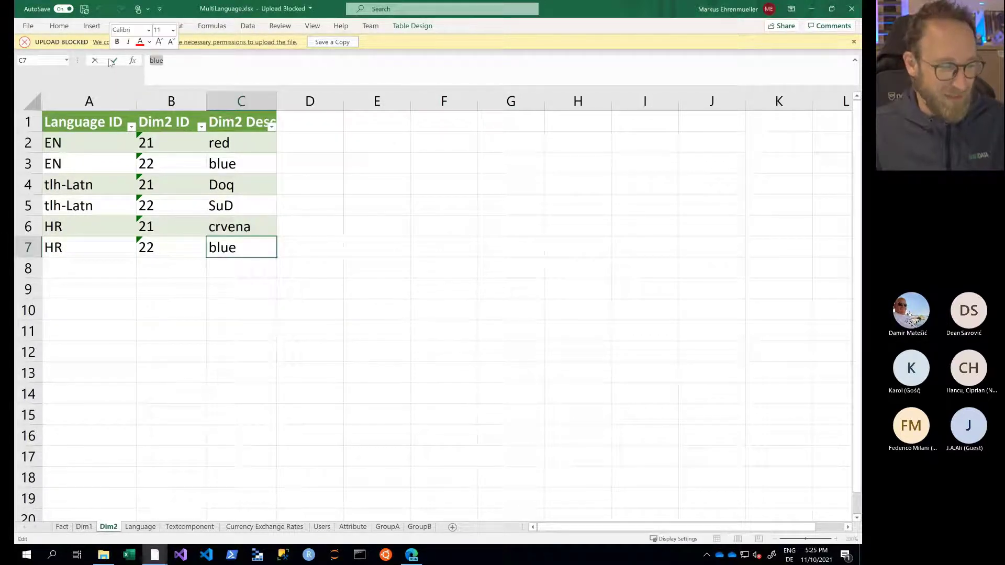
text(plava)
click(112, 61)
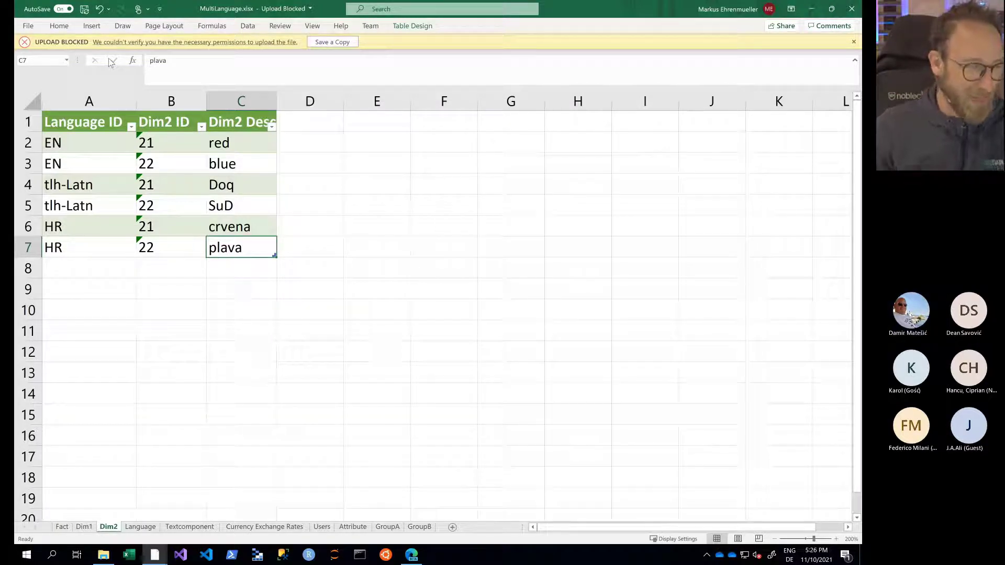
Step: Add a row to the Language sheet's table with Language ID HR and Language Desc Hrvatski
click(141, 527)
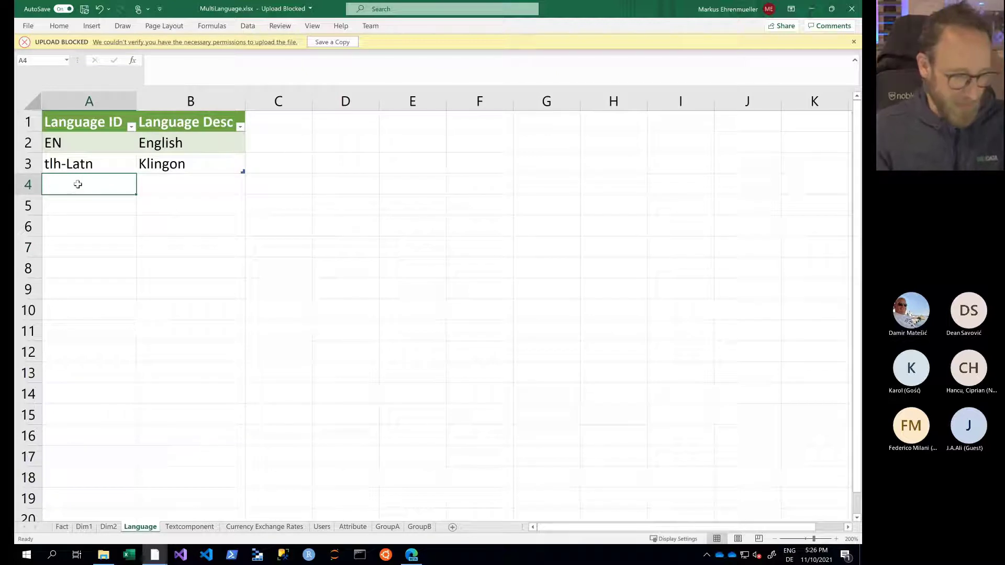
text(HR)
key(Tab)
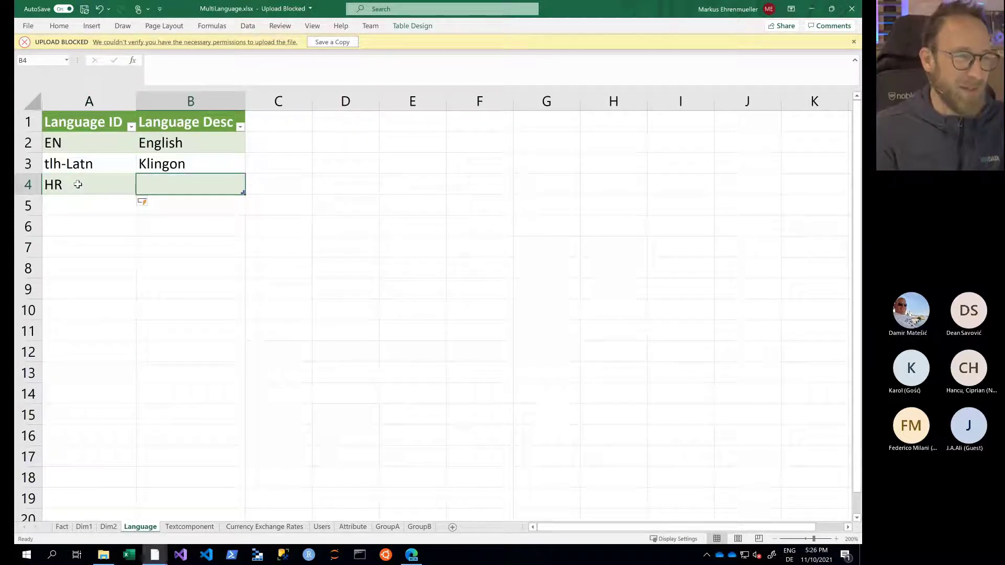
text(Hr)
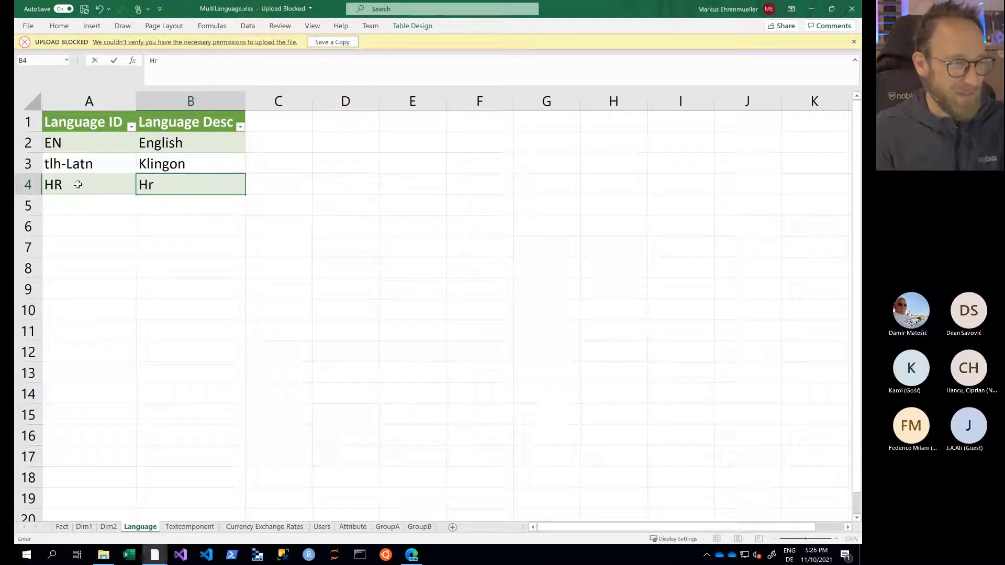
text(vatski)
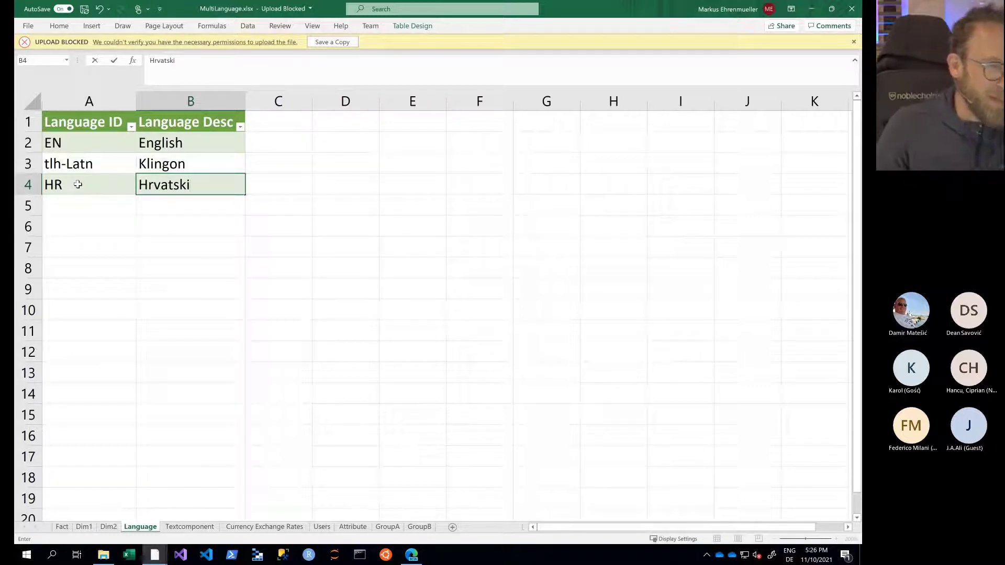
key(Return)
key(Up)
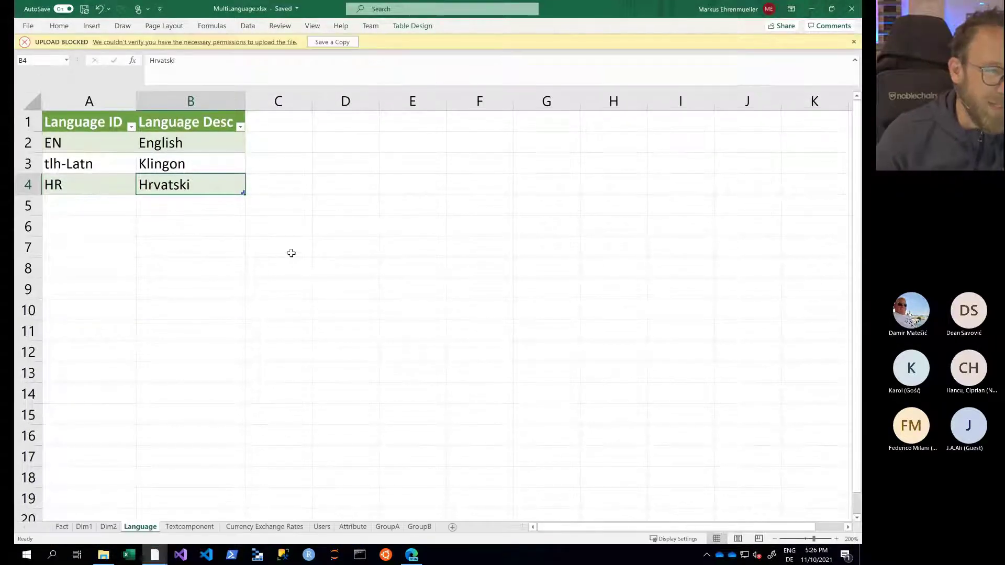
Step: Close the MultiLanguage.xlsx workbook and try to refresh the Multilanguage report's data in Power BI Desktop
click(852, 9)
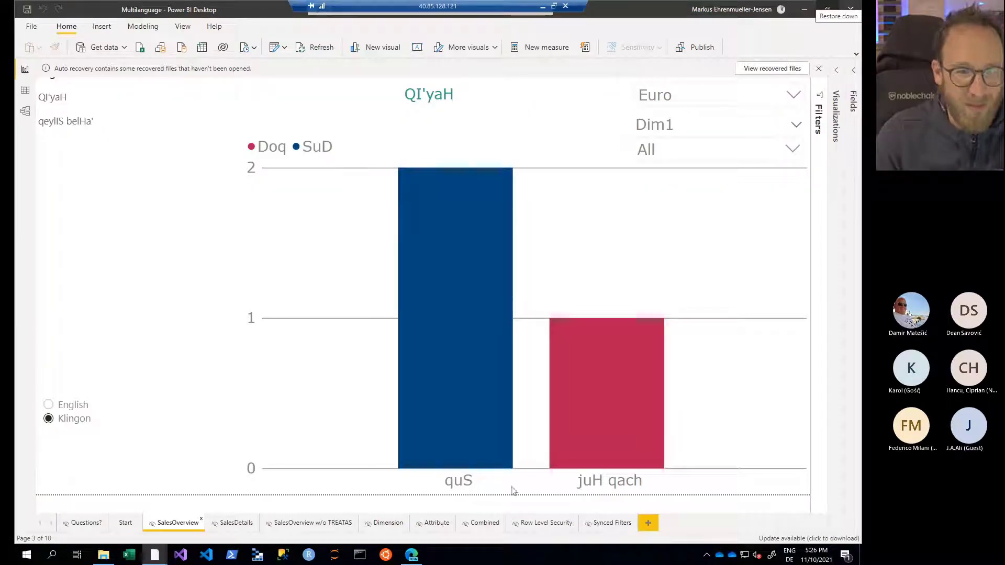
double_click(732, 556)
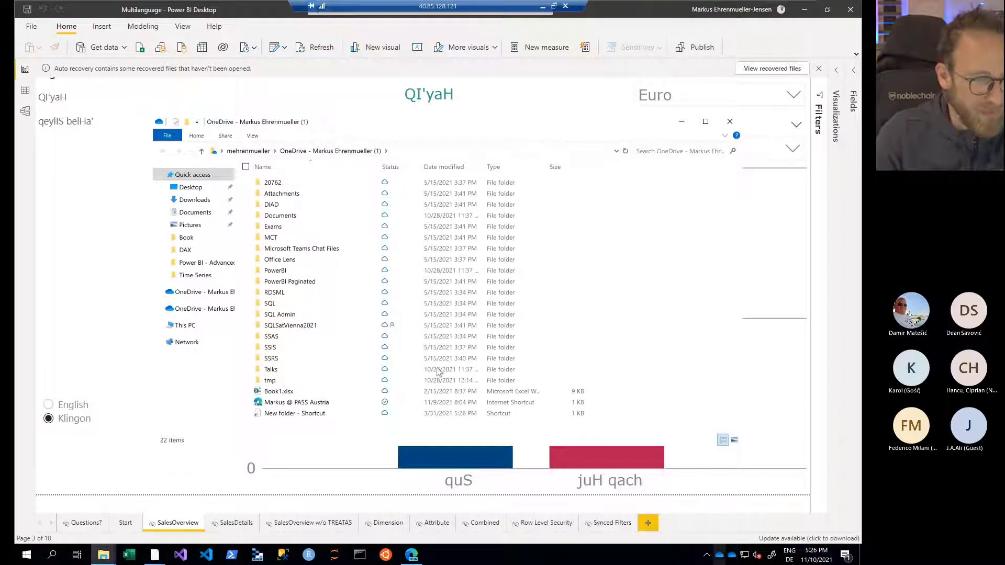
click(194, 14)
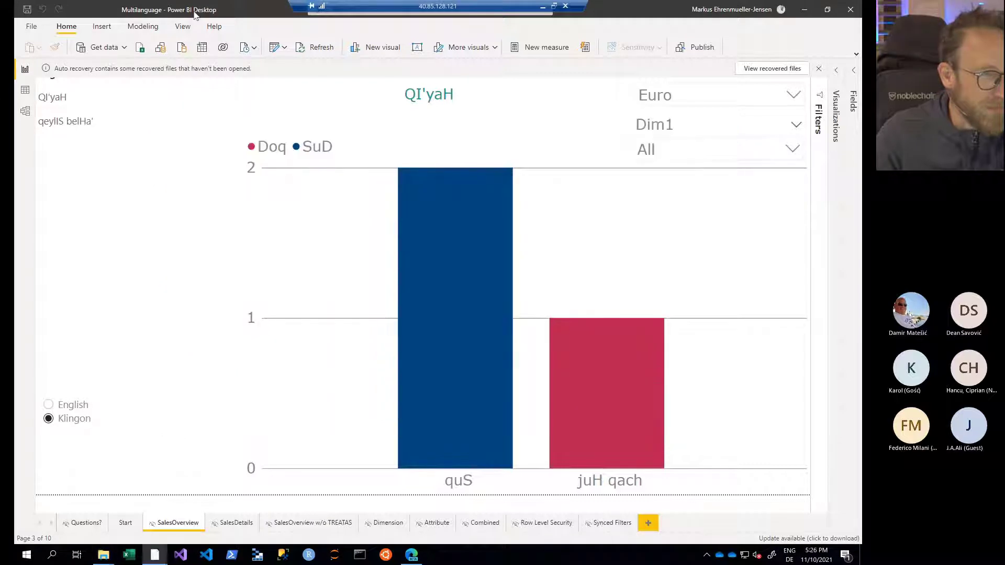
click(305, 49)
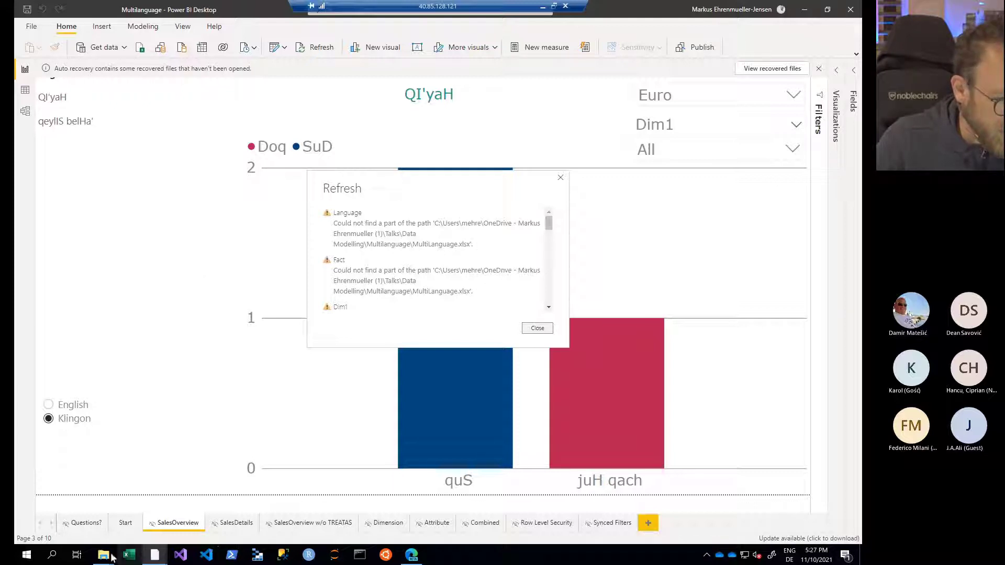
Step: Switch to File Explorer, open Talks\Data Modelling\Multilanguage in the OneDrive folder and copy its full path
mouse_move(104, 556)
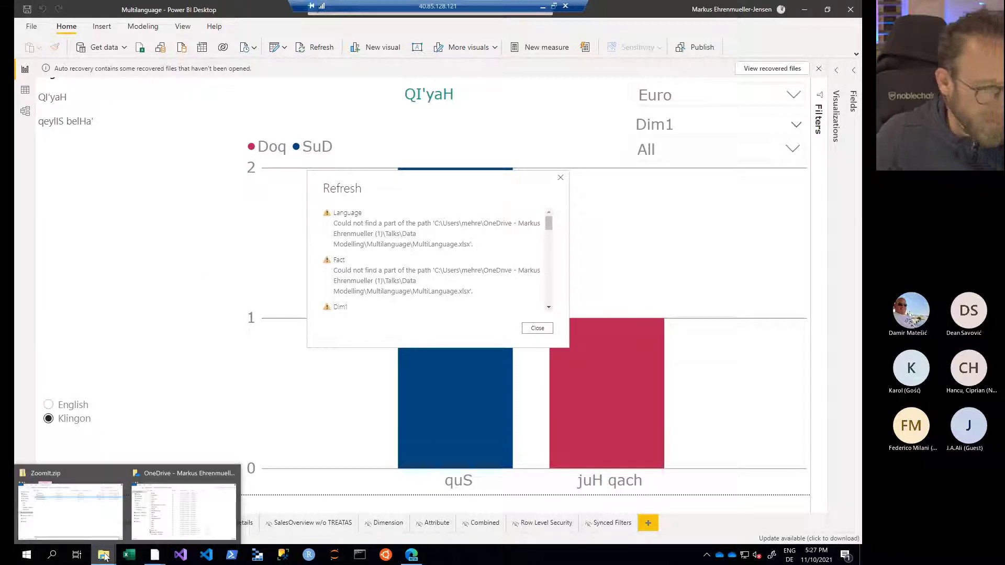
click(175, 514)
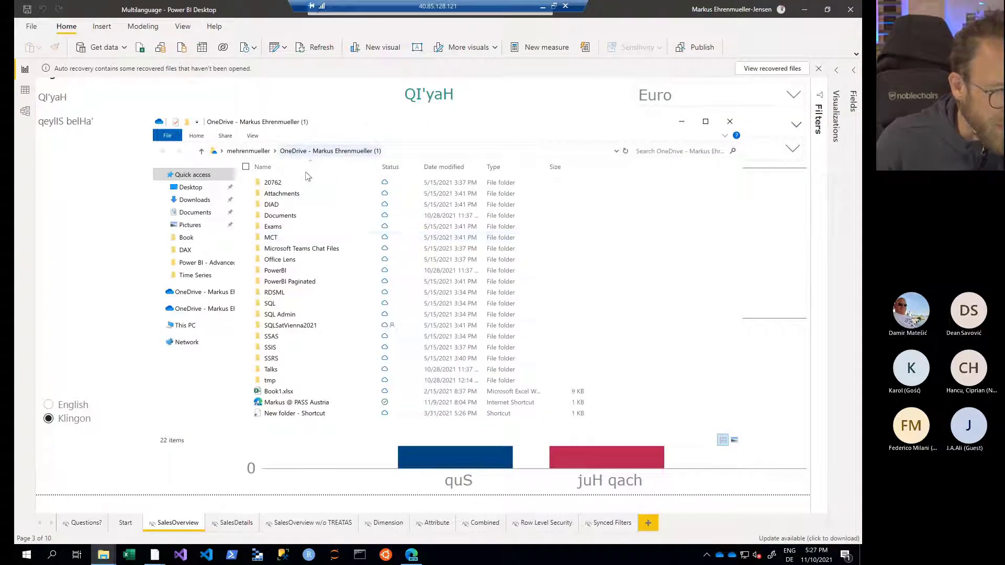
double_click(283, 372)
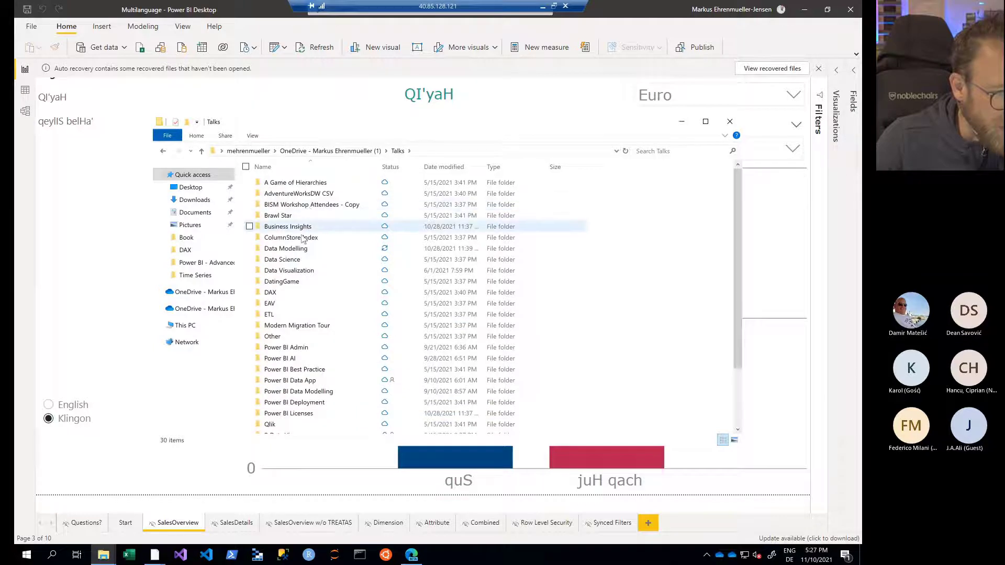
double_click(301, 250)
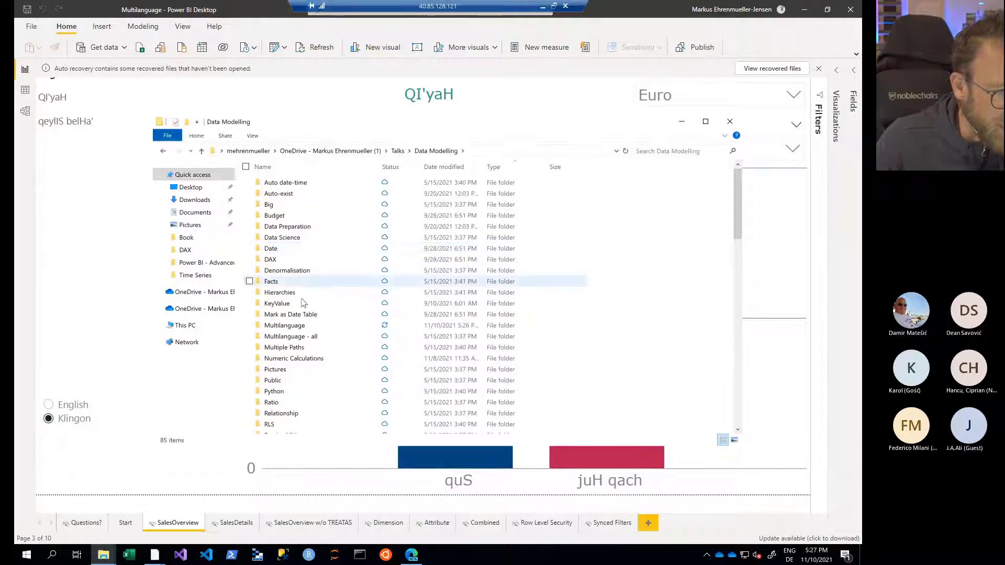
double_click(285, 326)
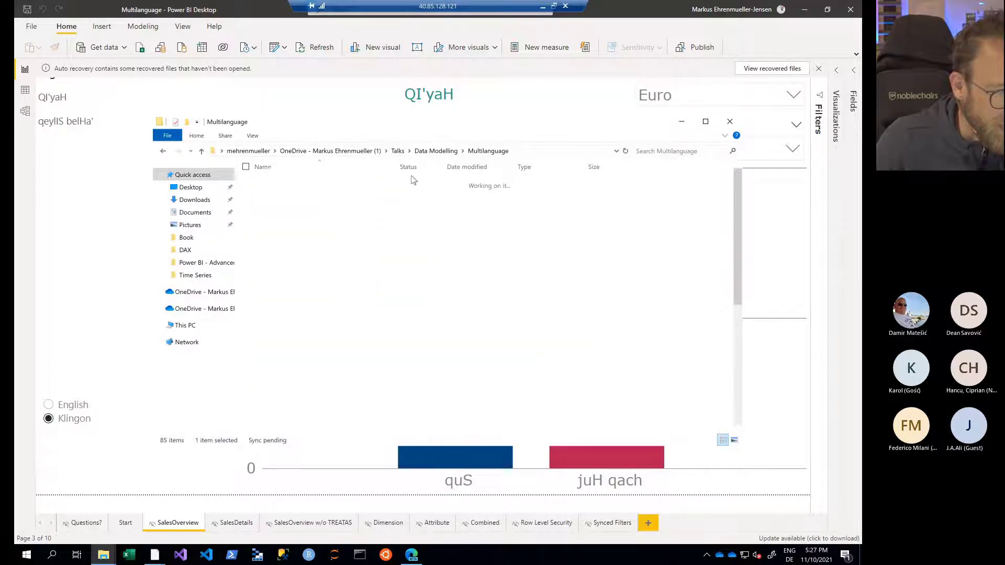
click(522, 153)
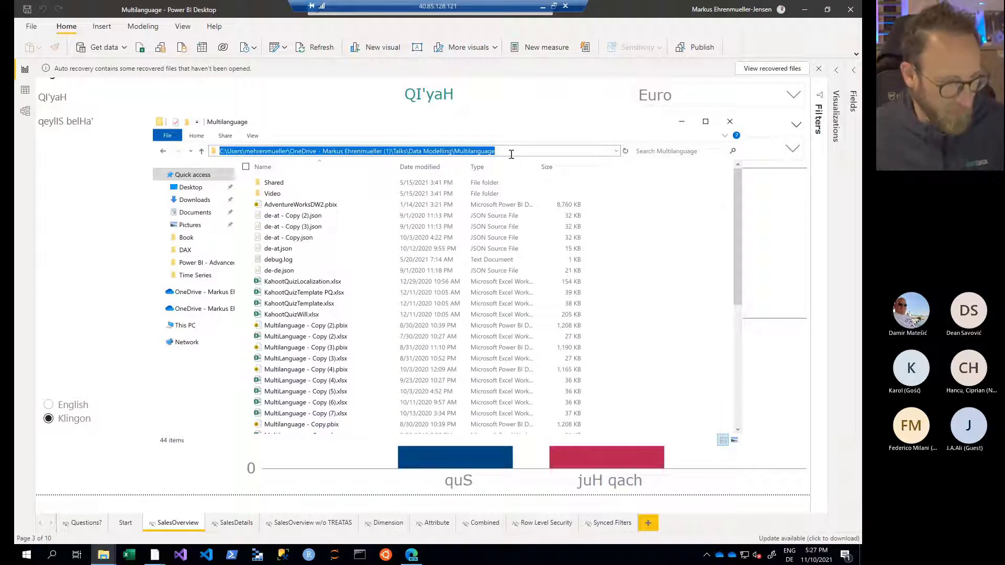
Step: Back in Power BI Desktop, dismiss the refresh errors and set the PathAndFile parameter in Power Query Editor to the copied Multilanguage folder path
click(303, 74)
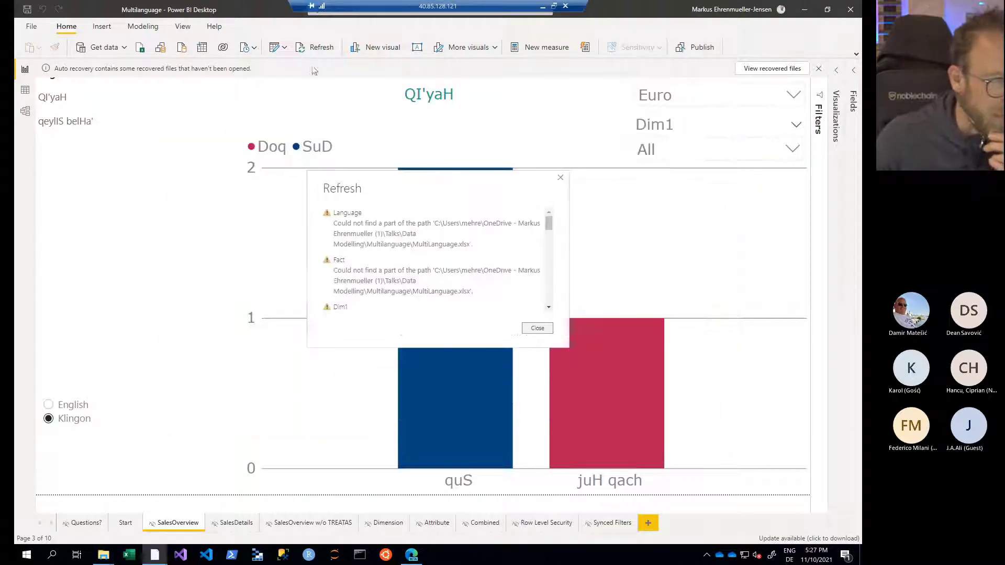
click(530, 330)
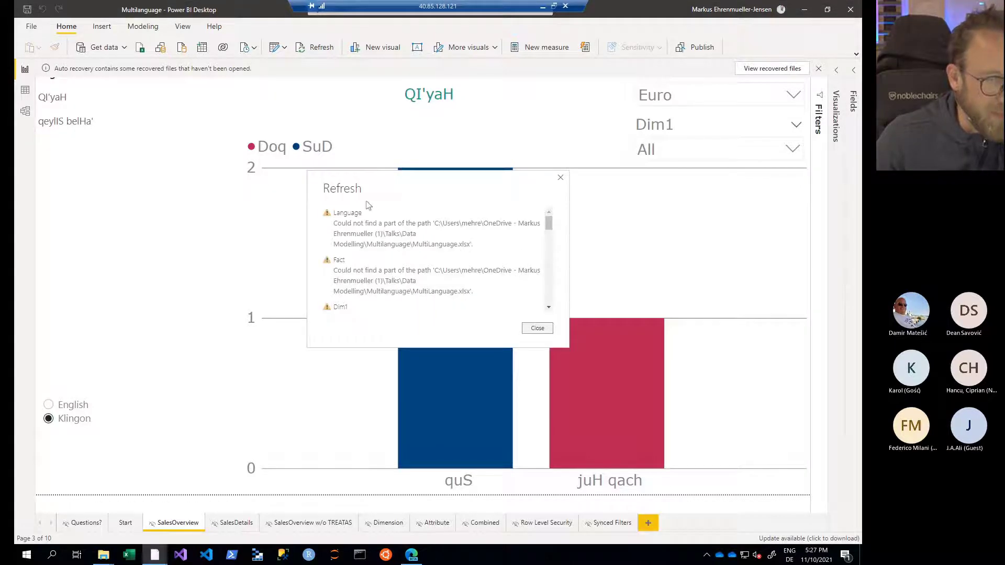
click(539, 328)
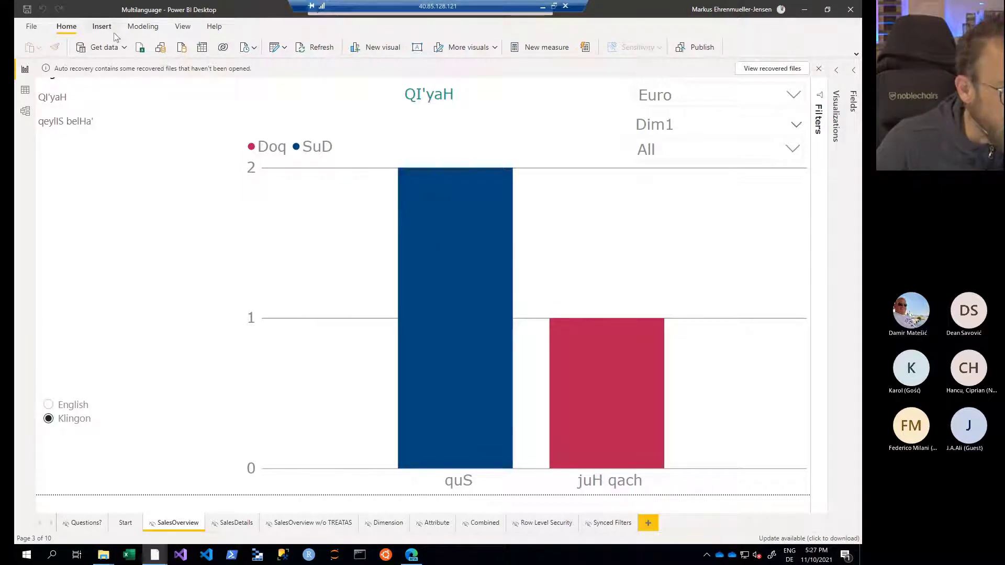
click(274, 48)
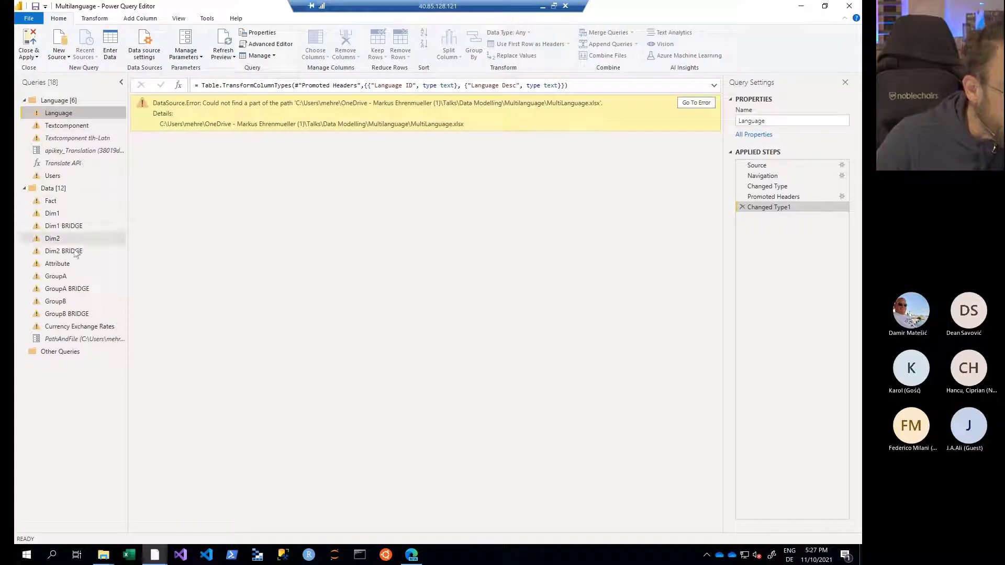
click(74, 339)
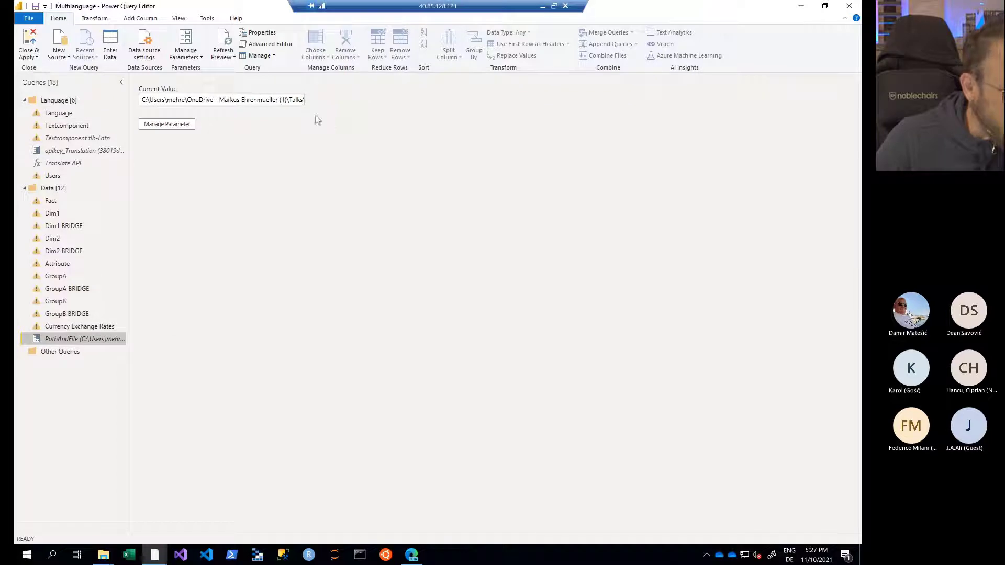
click(265, 100)
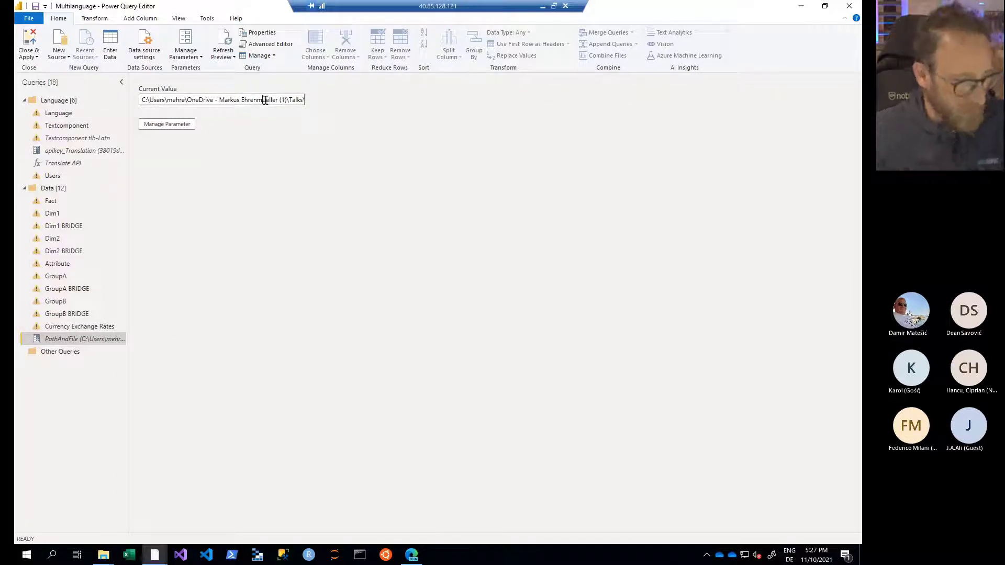
triple_click(266, 100)
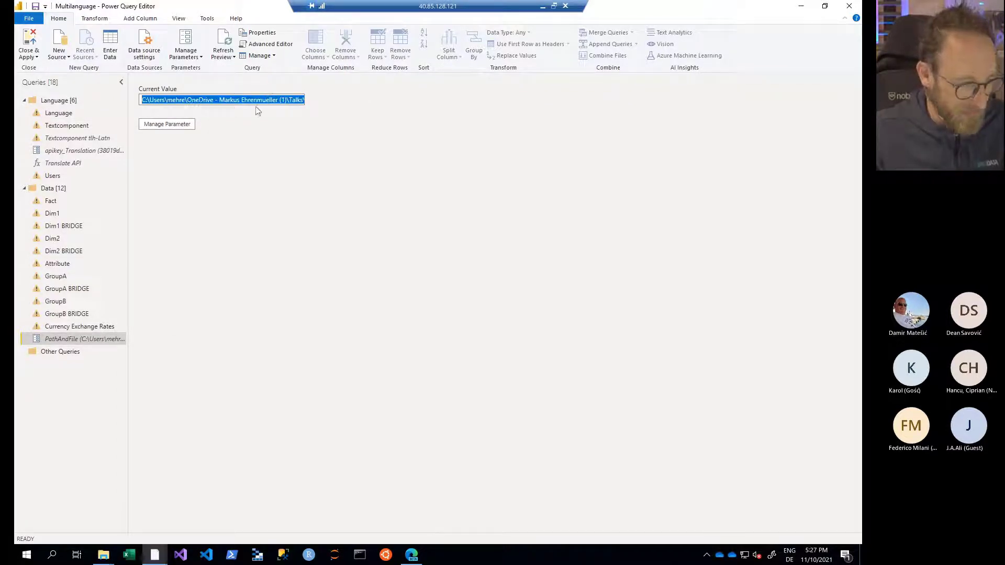
key(End)
key(Home)
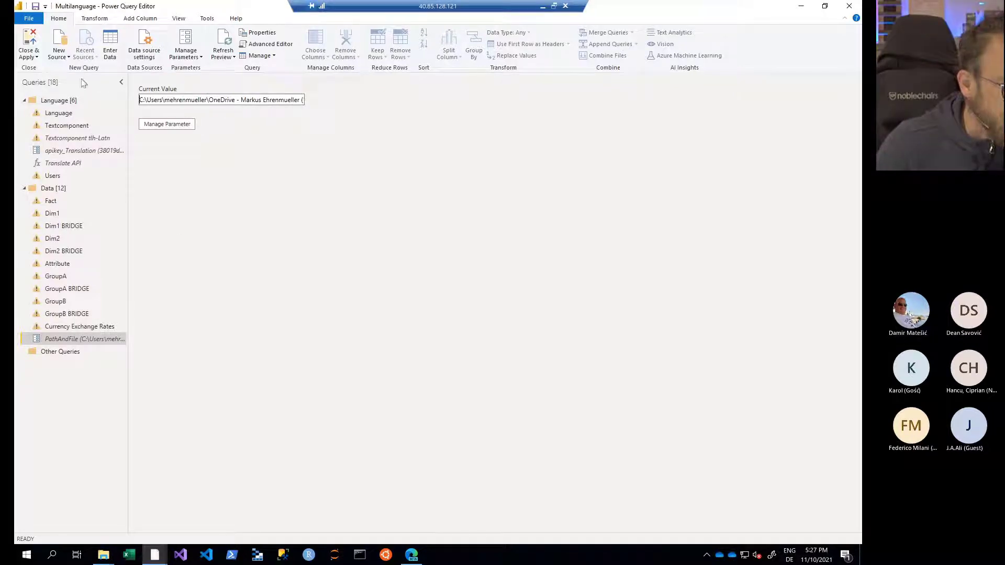
Step: Refresh all query previews and try to apply the query changes to the report, dismissing the load errors
click(227, 58)
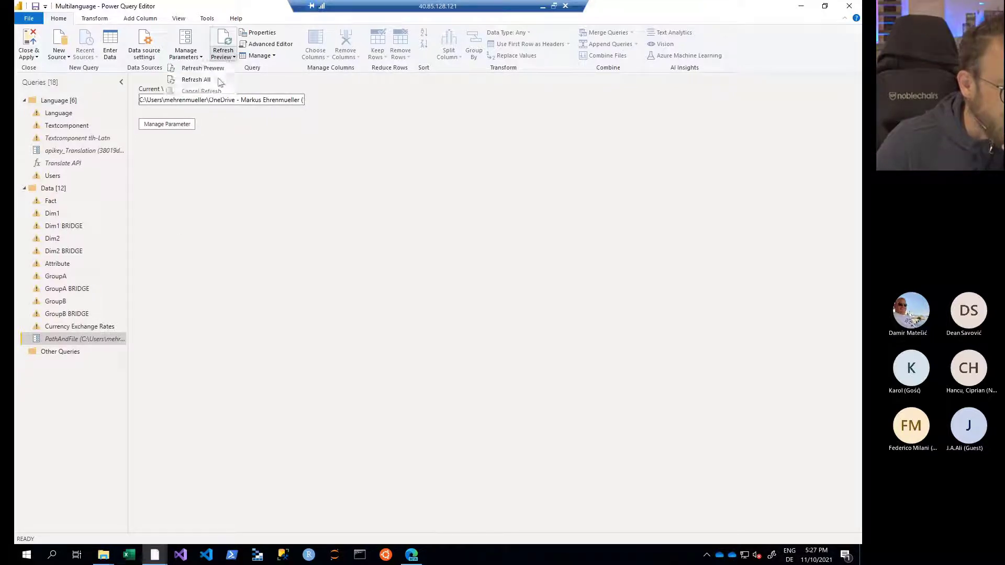
click(220, 82)
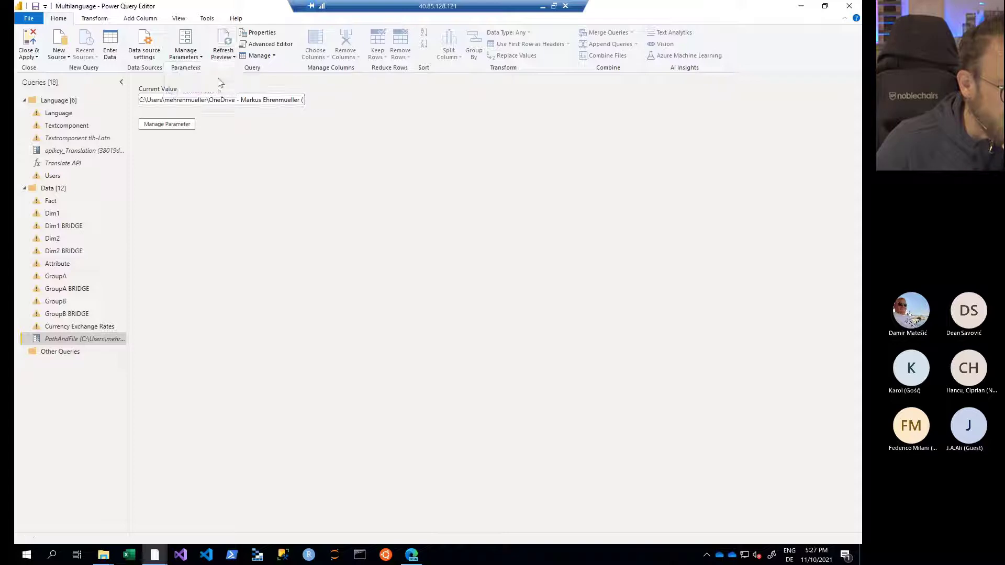
click(30, 41)
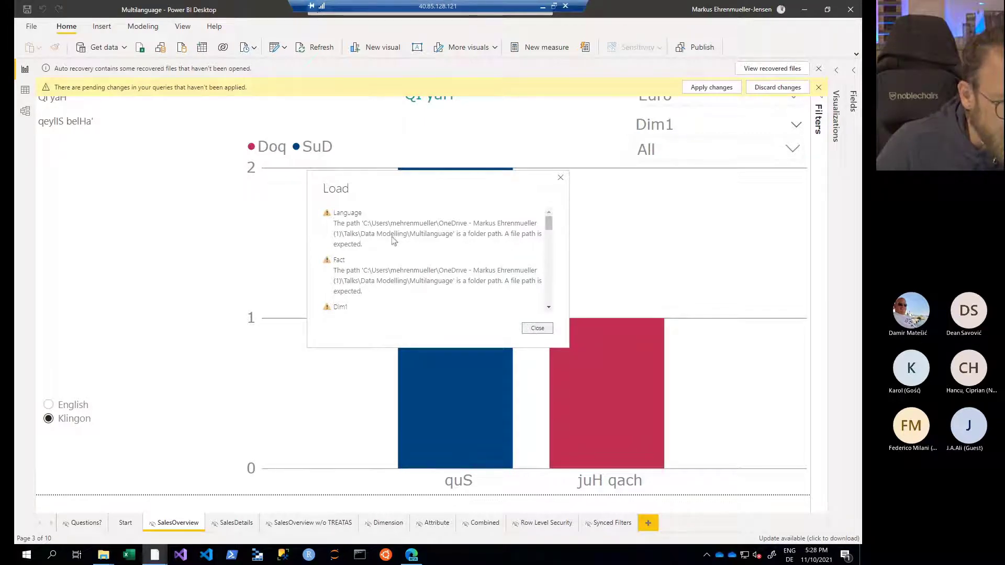
click(537, 329)
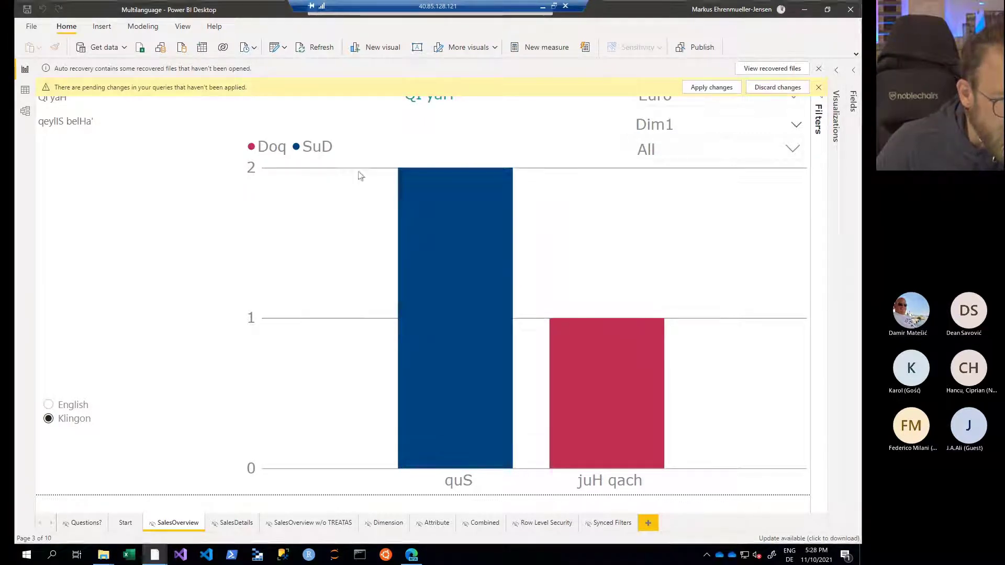
Step: Reopen Power Query Editor, add a trailing backslash to the PathAndFile parameter's folder path and check the Fact query
click(277, 47)
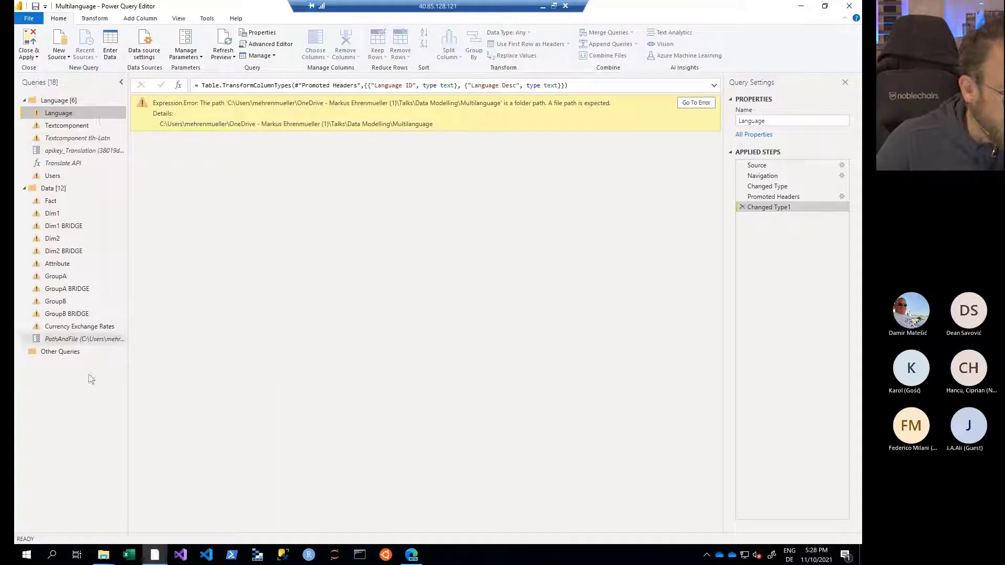
click(81, 339)
click(221, 100)
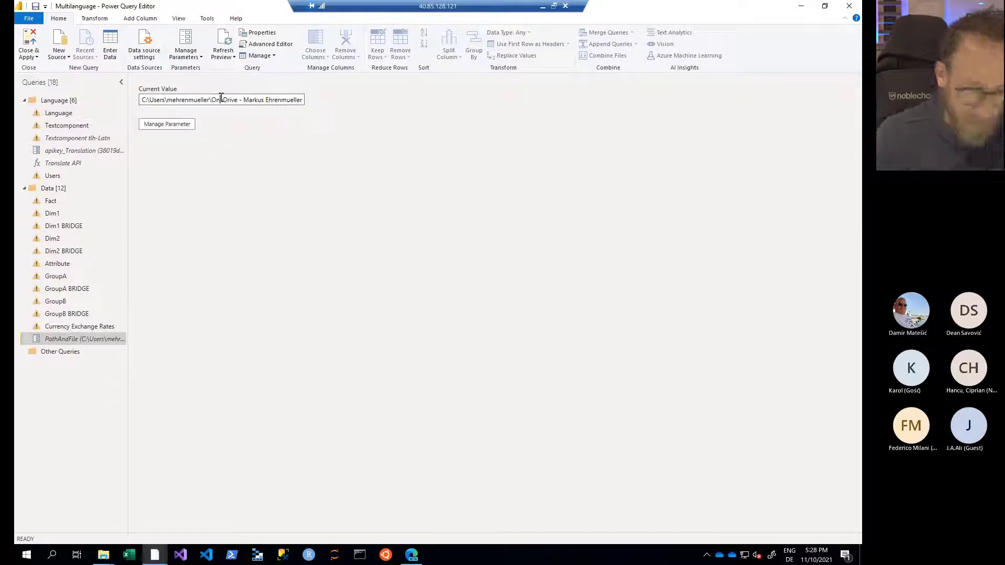
key(End)
text(\)
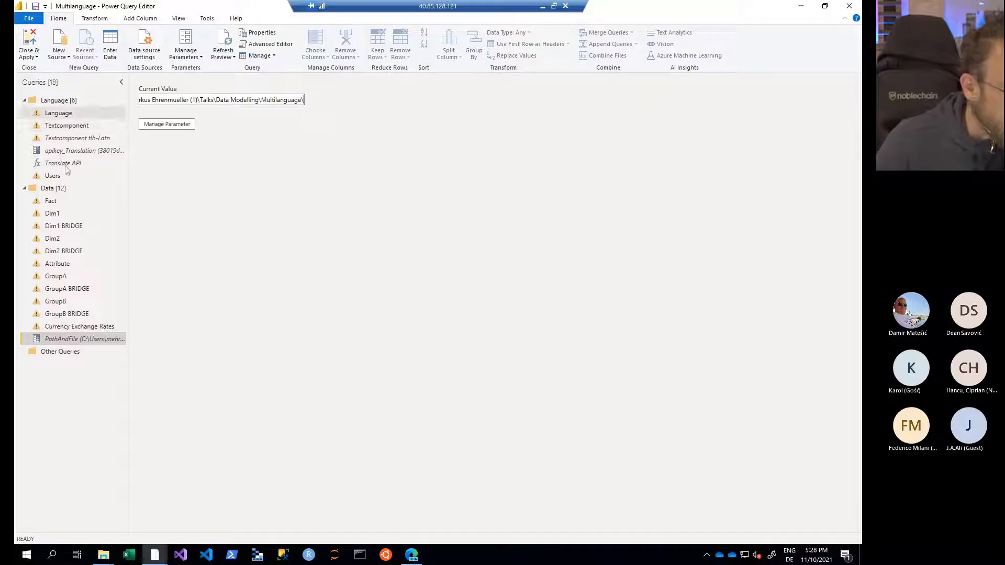
click(68, 202)
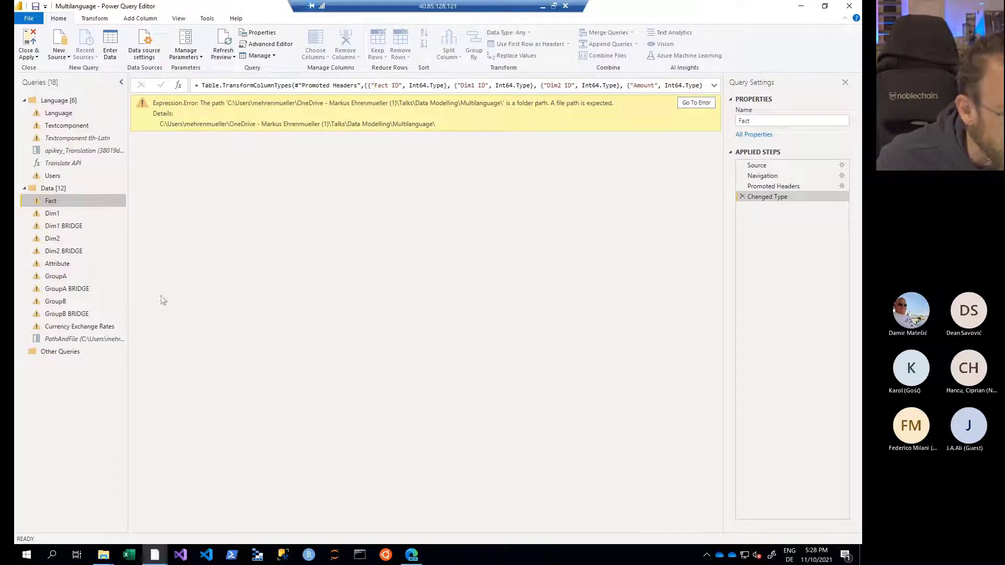
Step: Append the file name Multilanguage.xlsx to the folder path in the PathAndFile parameter
click(95, 339)
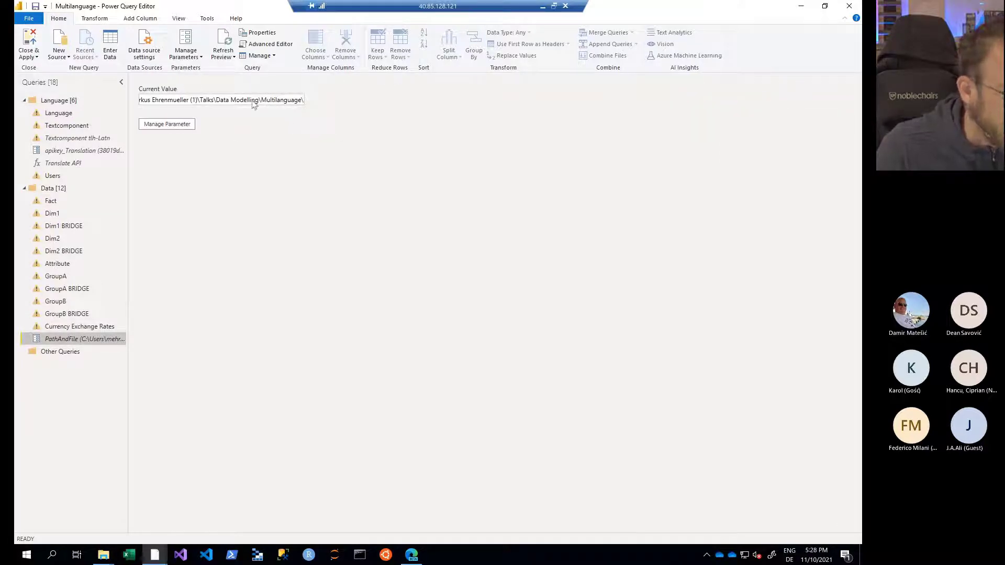
click(263, 101)
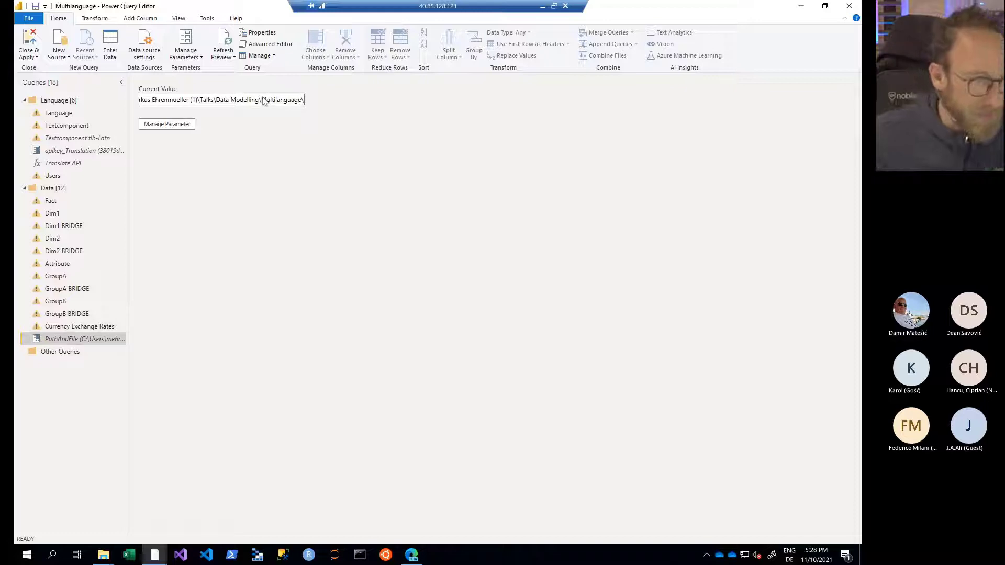
key(End)
text(Mult)
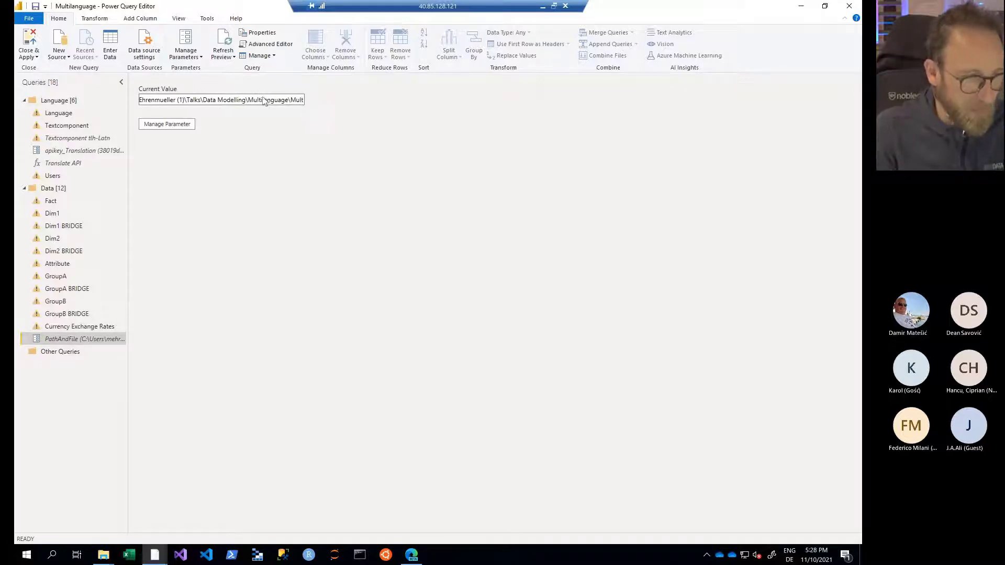
text(ilanguage.xl)
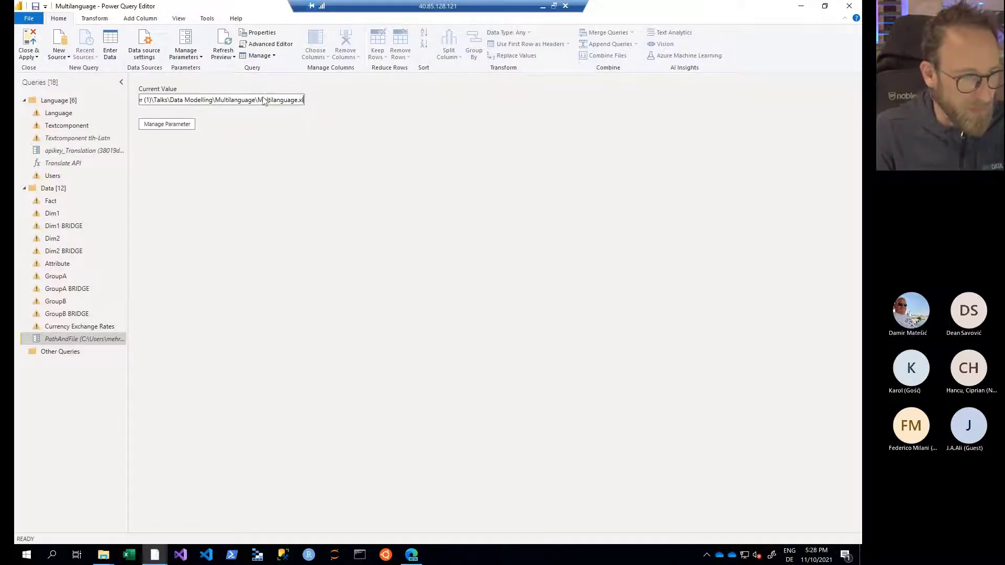
text(sx)
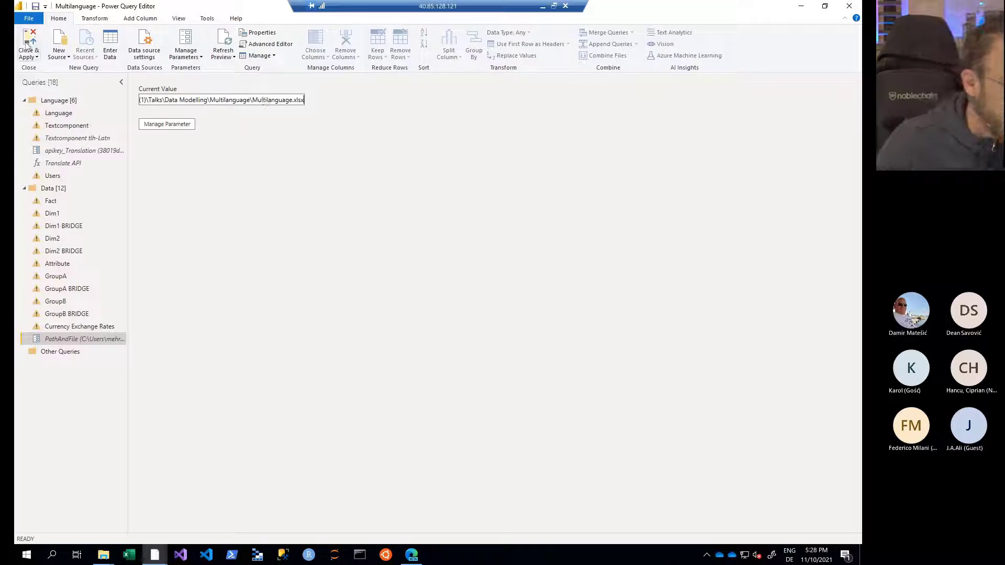
Step: Apply the query changes, return to the report and set the SalesOverview page's language slicer to Hrvatski
click(29, 56)
click(39, 79)
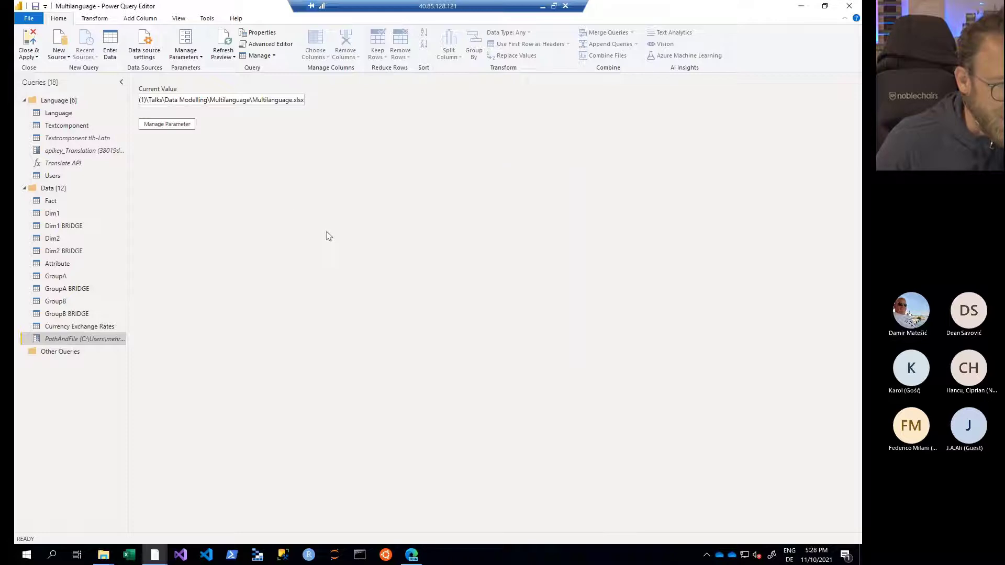
click(32, 44)
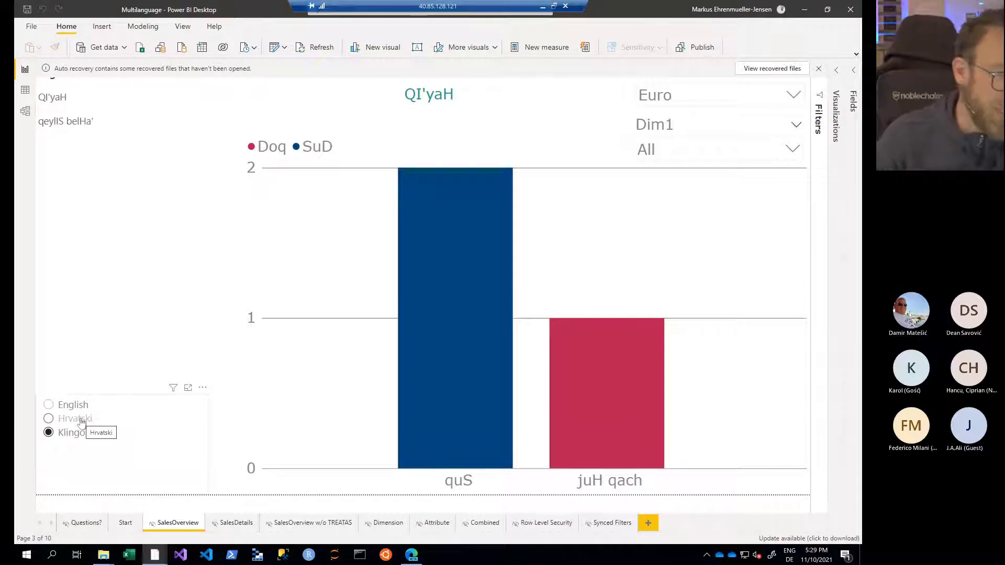
click(48, 419)
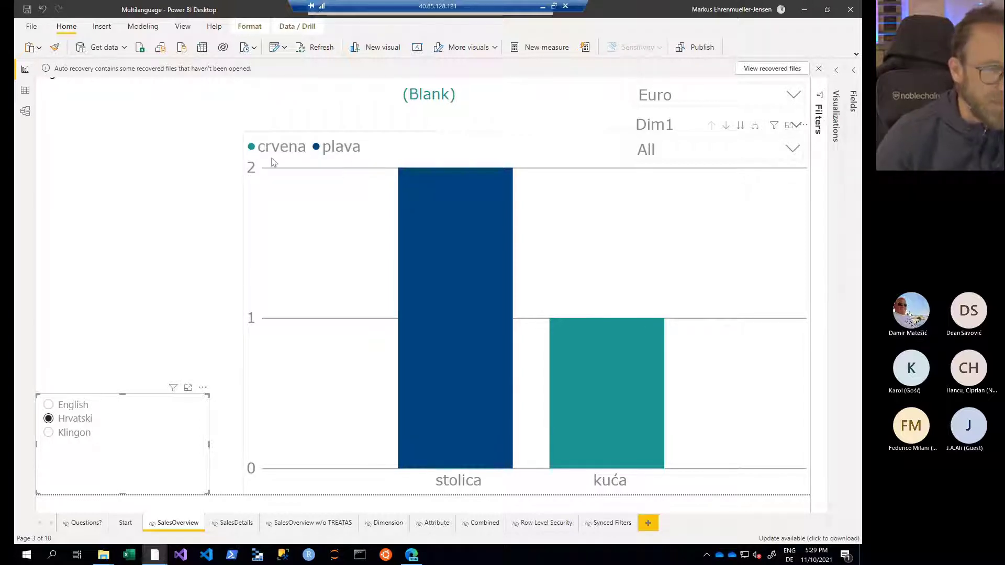
Step: Set the data color of the crvena series in the SalesOverview column chart to the red theme color
click(838, 71)
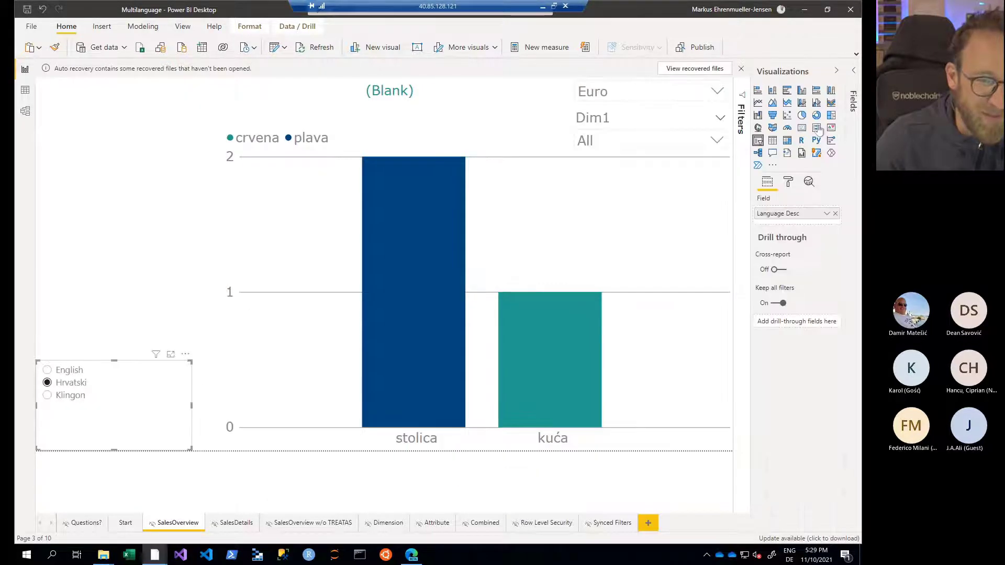
click(790, 182)
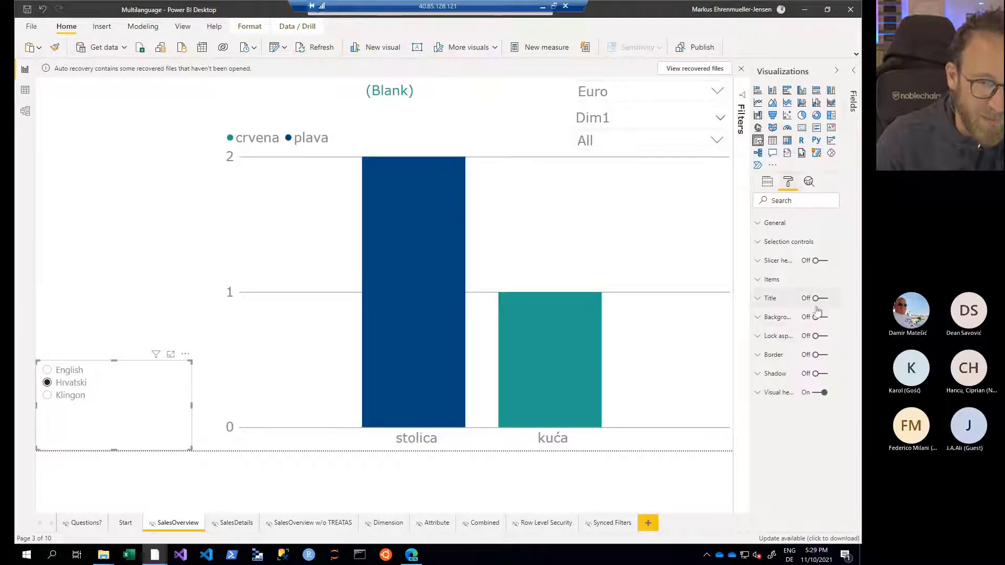
click(758, 281)
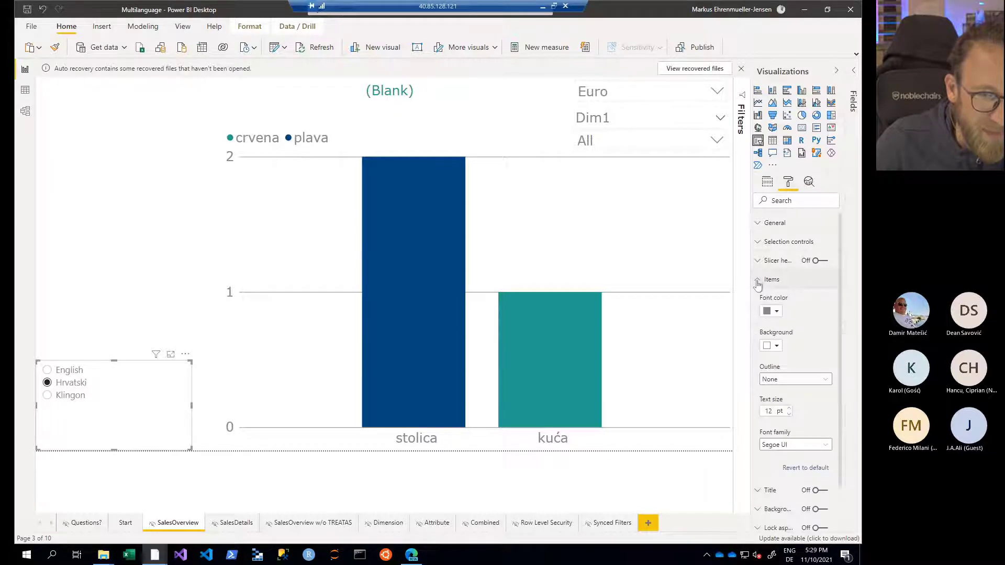
click(651, 287)
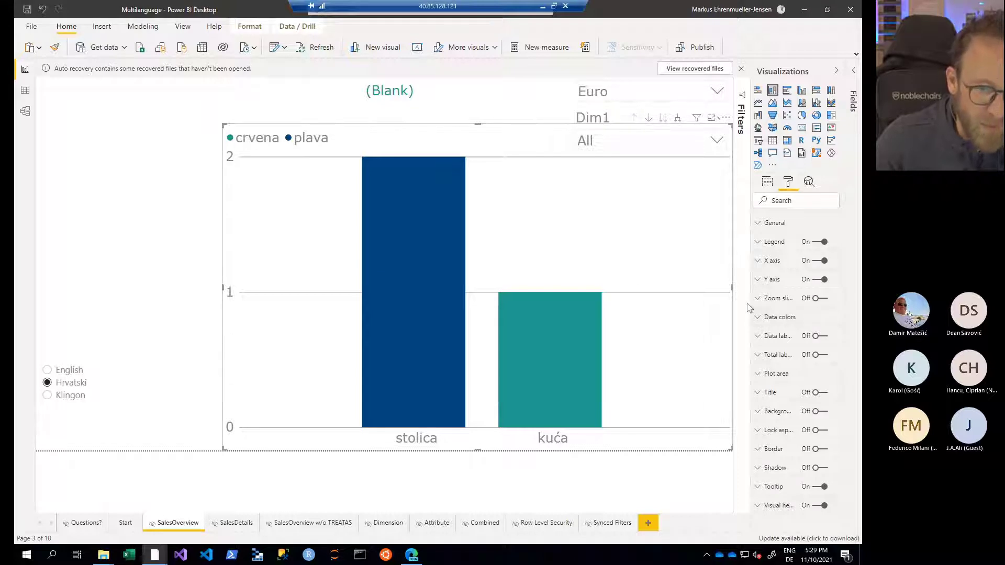
click(757, 318)
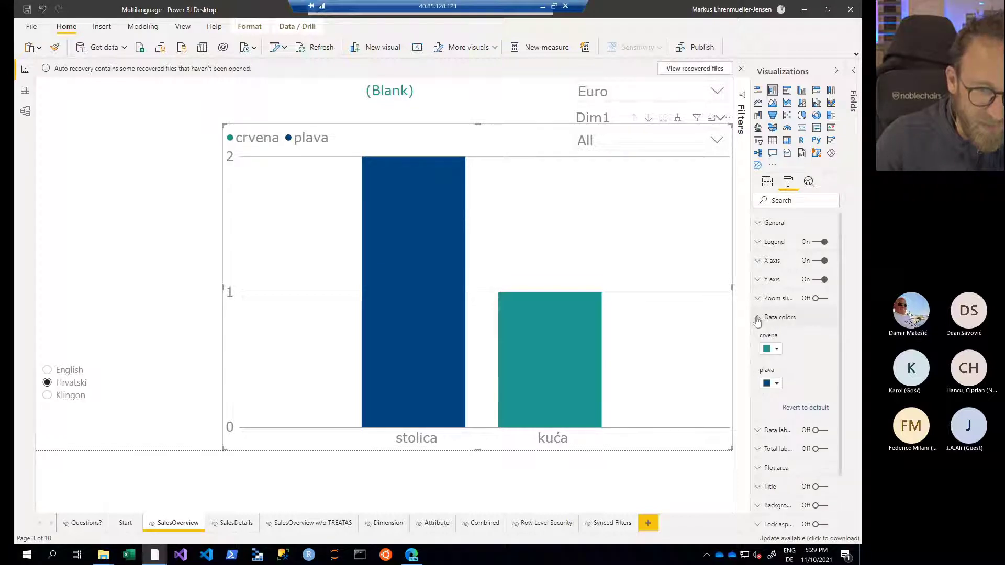
click(779, 351)
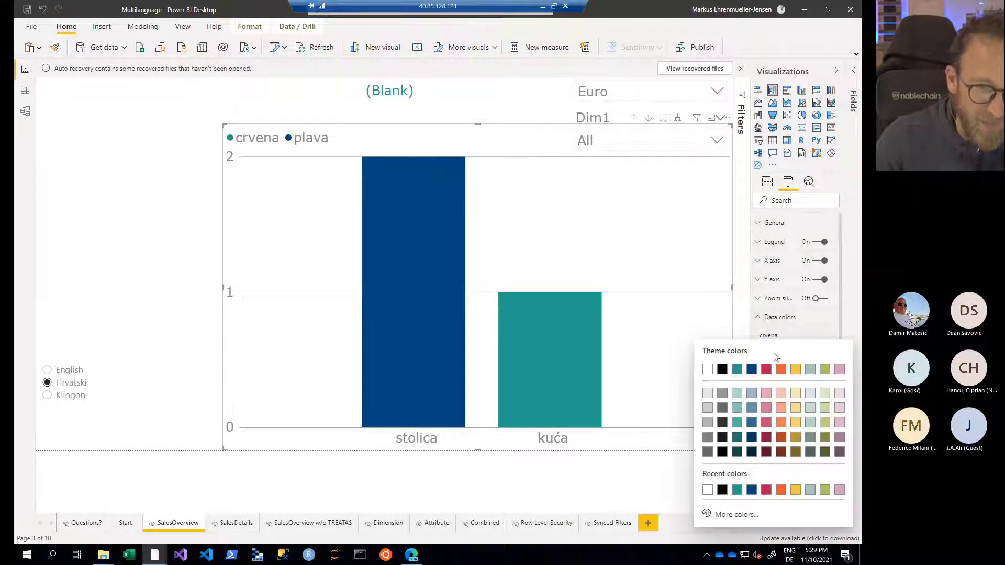
click(766, 370)
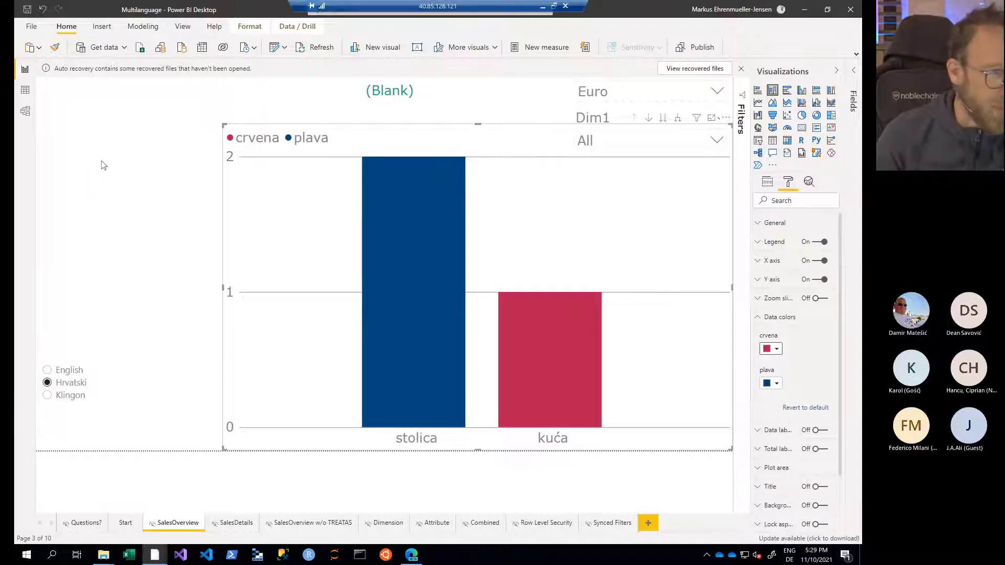
Step: Show the Facts & Dims diagram of the data model and collapse the Properties and Fields panes
click(26, 112)
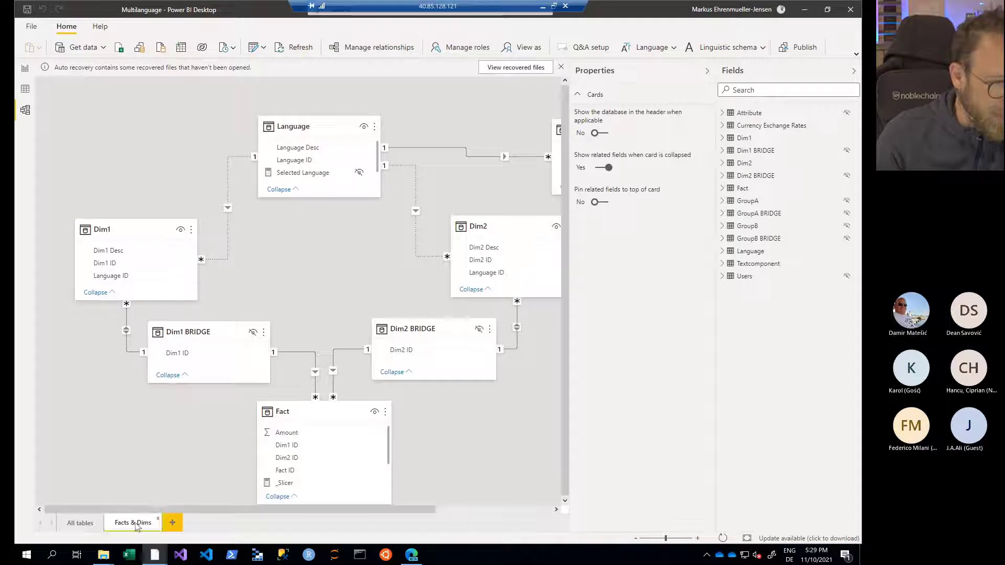
click(706, 72)
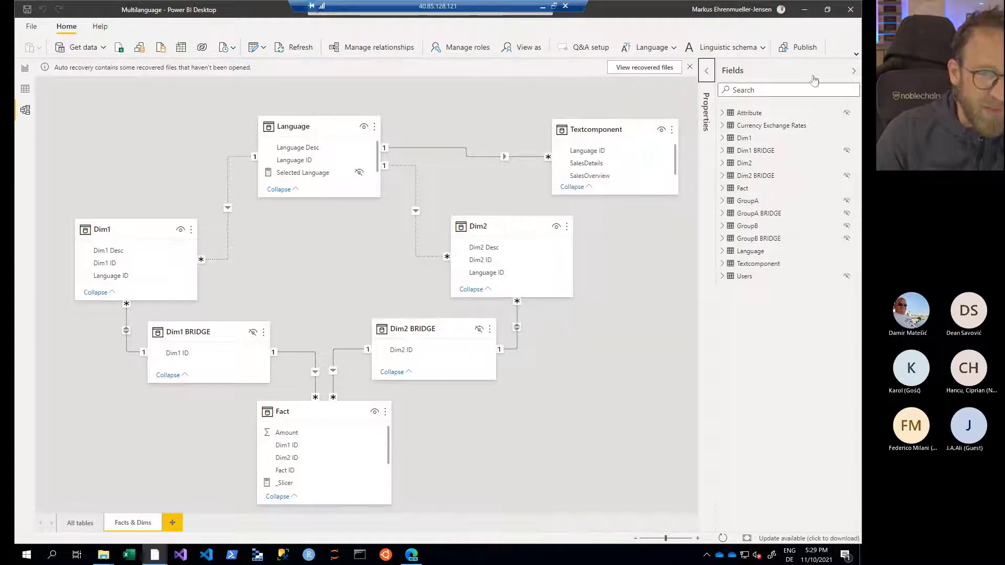
click(853, 70)
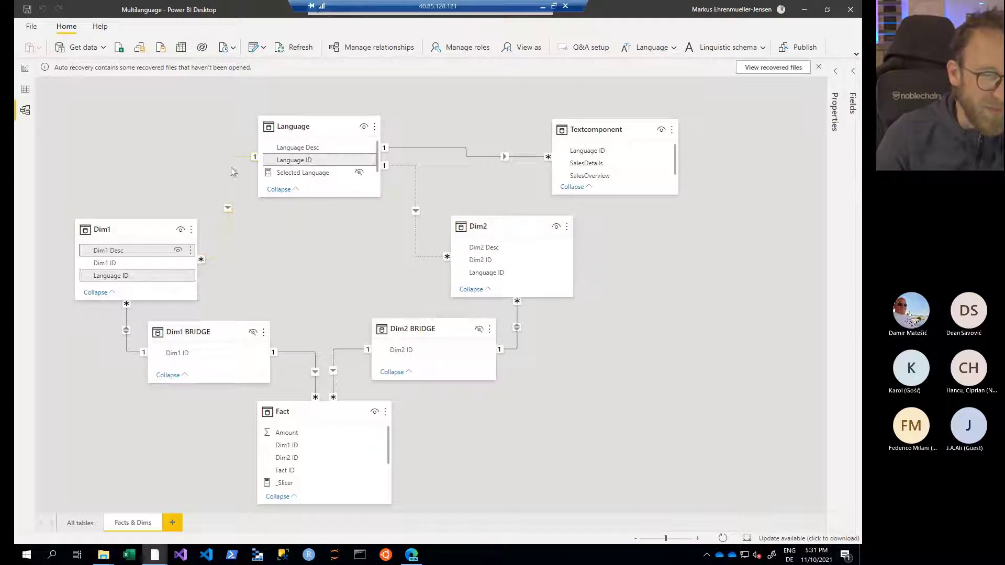
Step: Make the inactive relationship between the Dim1 and Language tables active
double_click(227, 207)
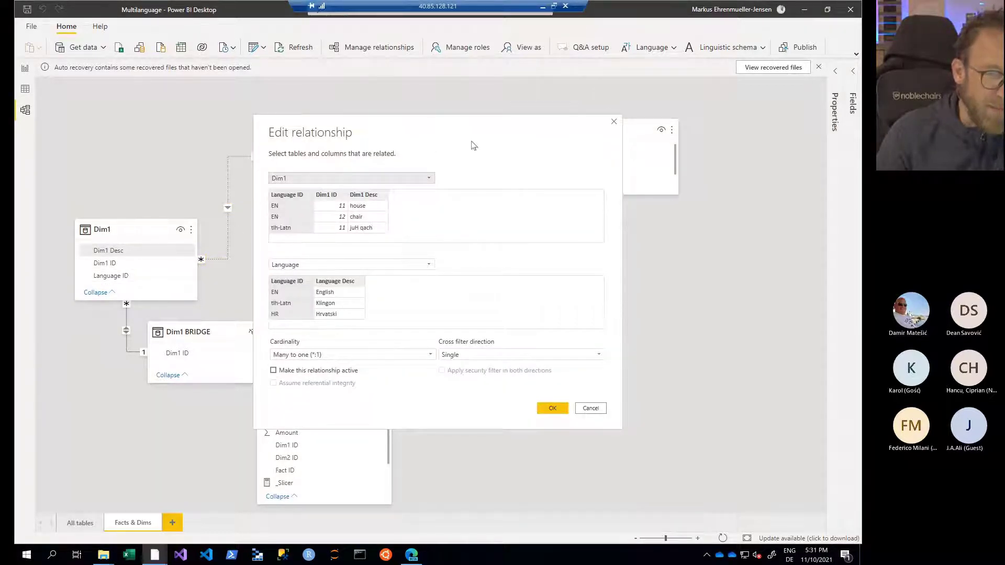
drag(474, 145, 601, 213)
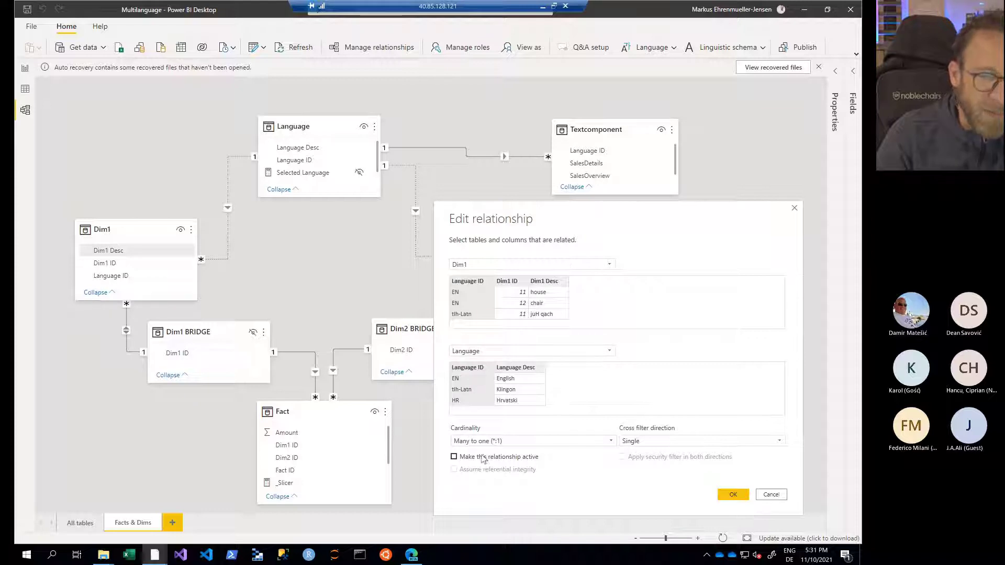
click(734, 495)
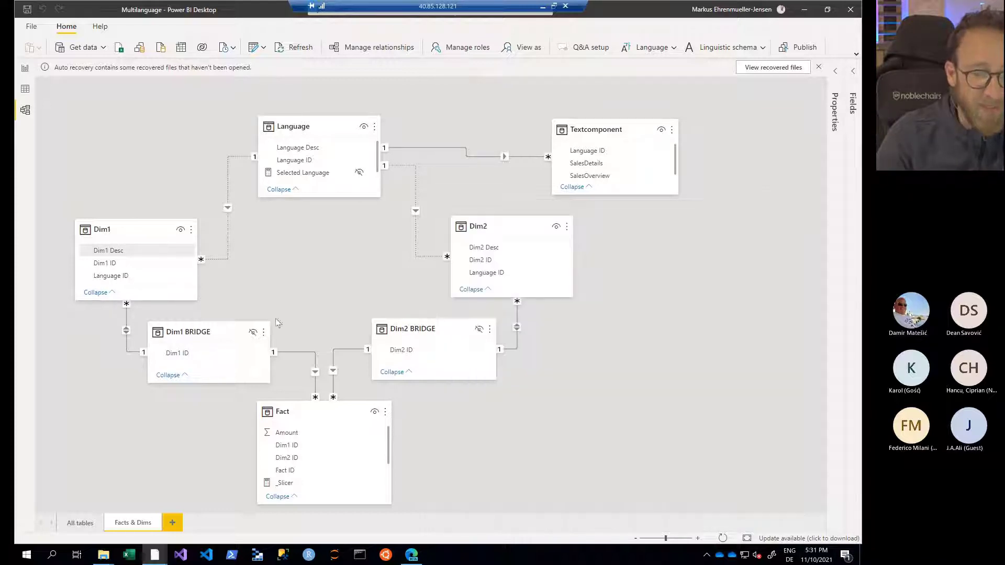
Step: Try to make the relationship between Dim2 and Language active as well, then close the relationship settings
double_click(416, 218)
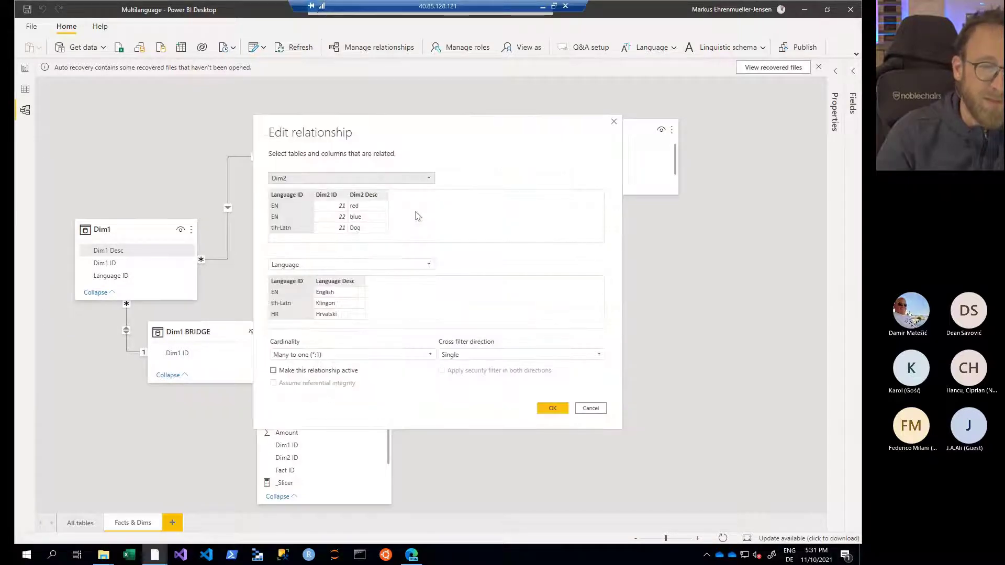
click(325, 371)
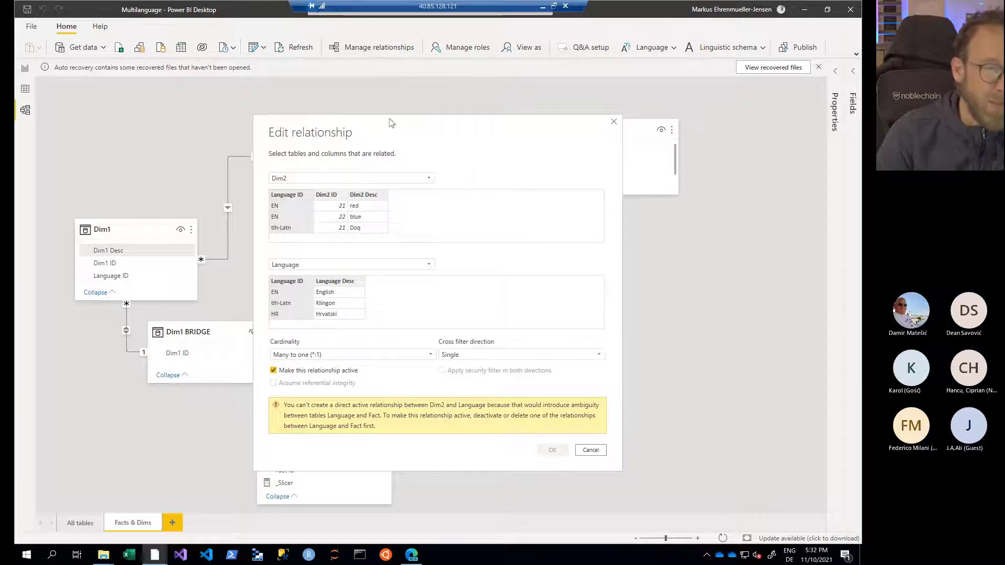
drag(402, 127, 603, 124)
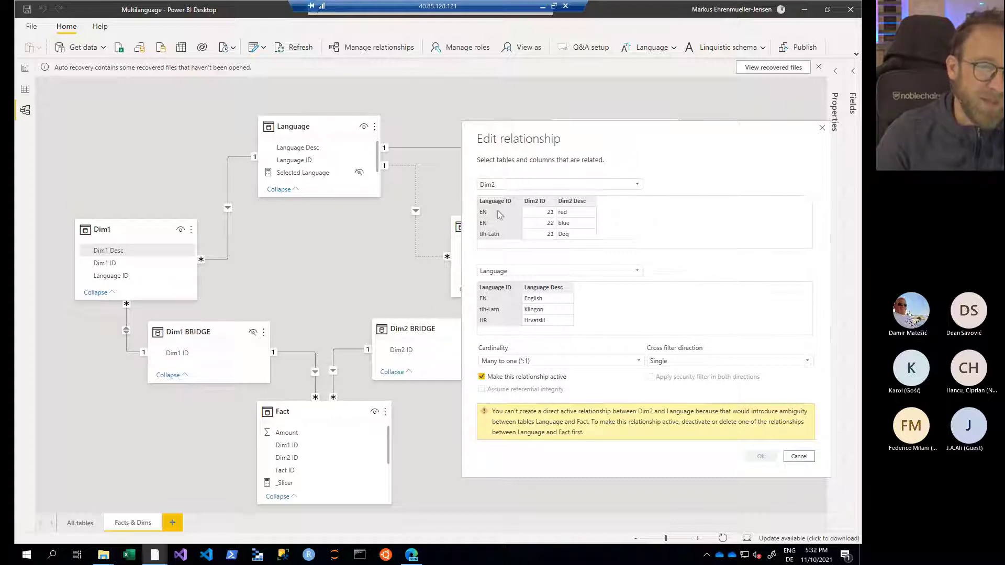
drag(589, 130, 662, 120)
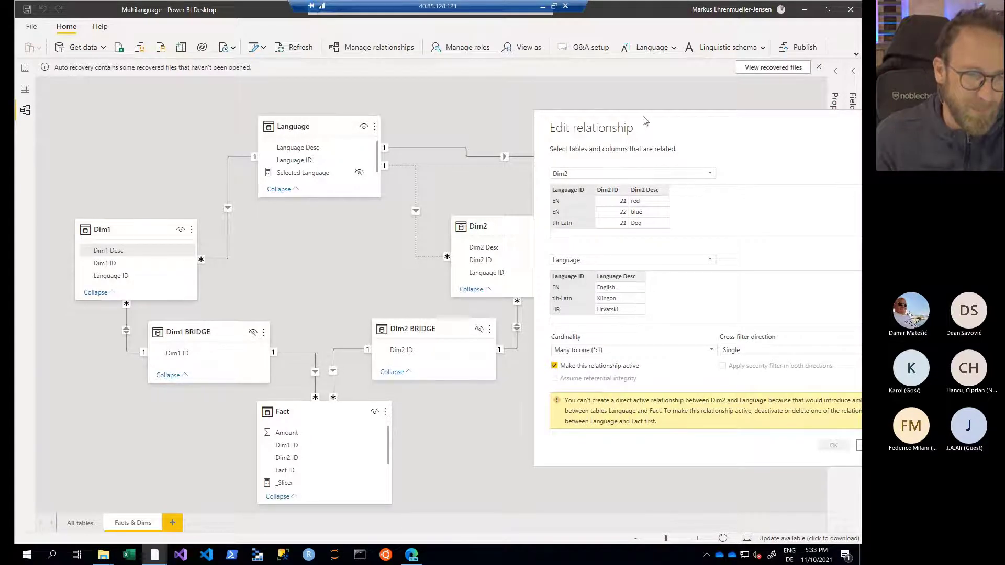
click(723, 130)
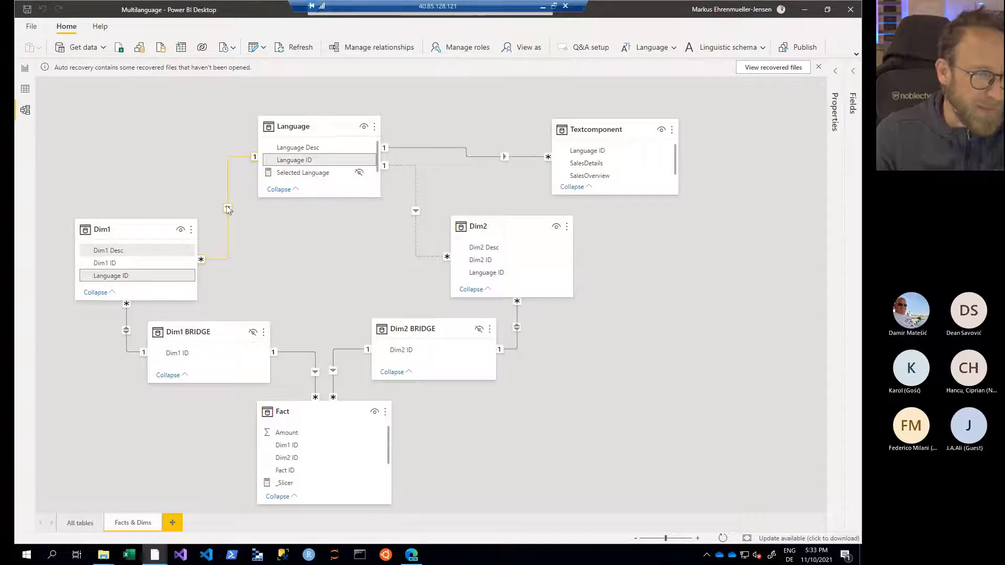
Step: Make the relationship between Dim1 and Language inactive again
double_click(227, 208)
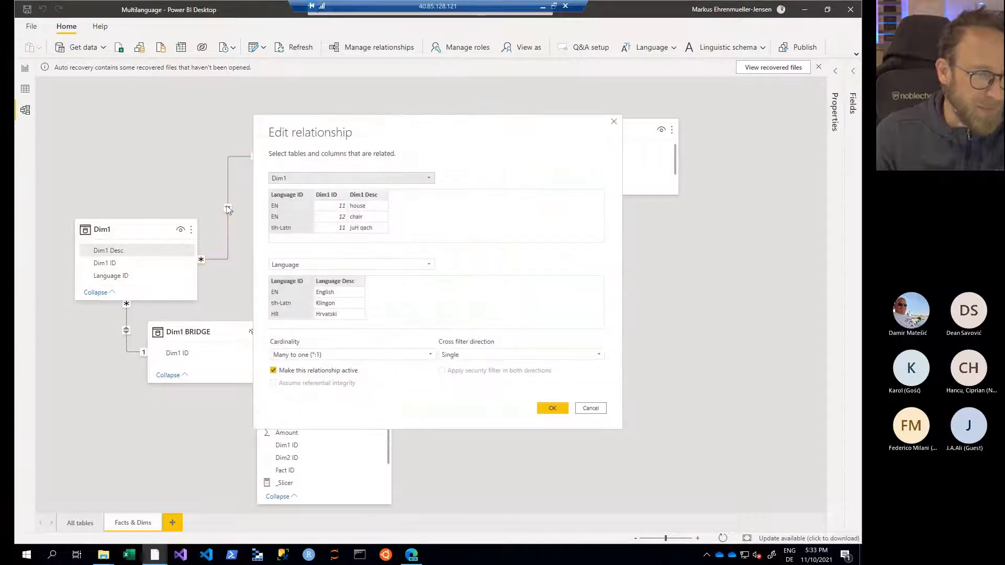
click(545, 409)
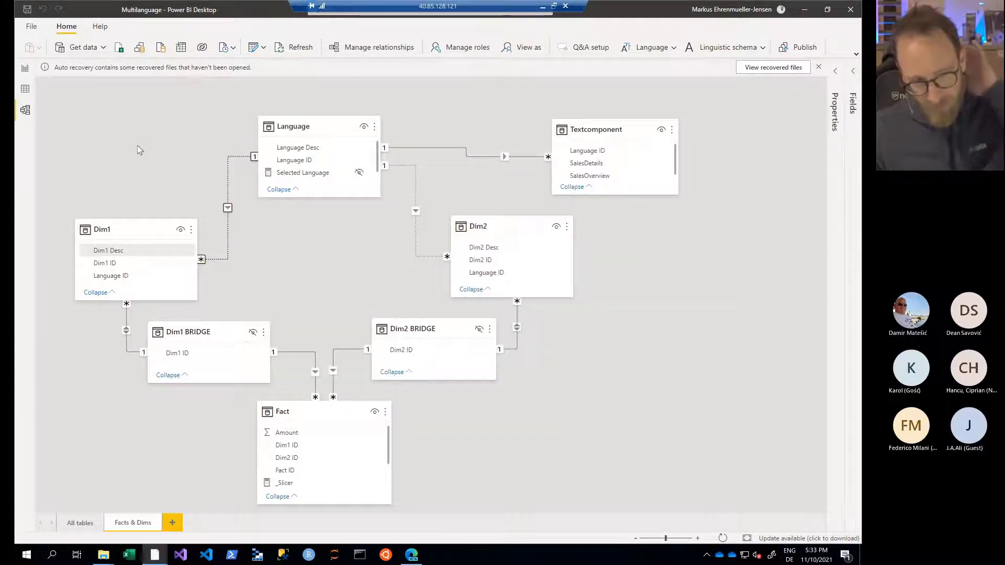
Step: On the SalesOverview w/o TREATAS report page, set the column chart's data color for crvena to the crimson theme color
click(27, 69)
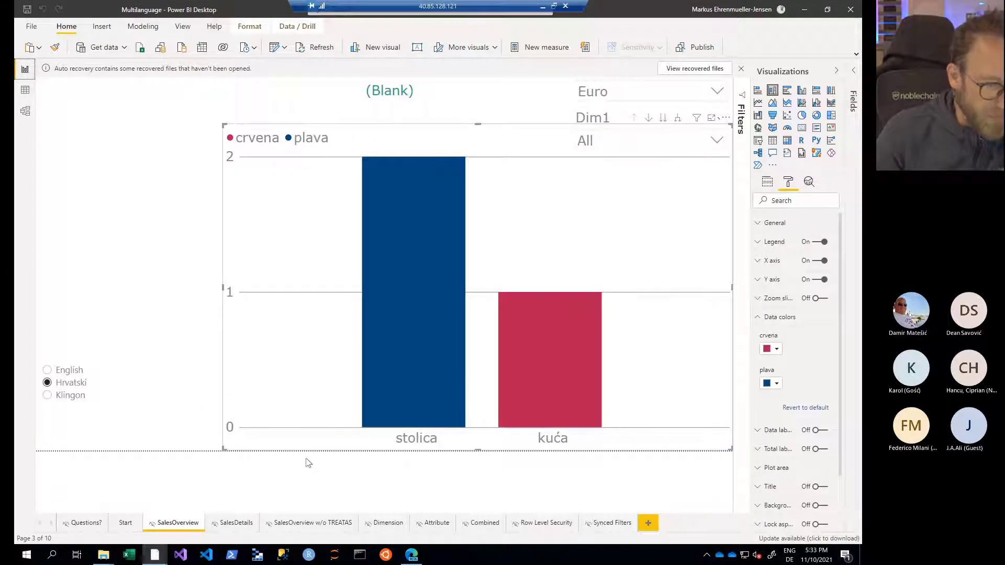
click(330, 523)
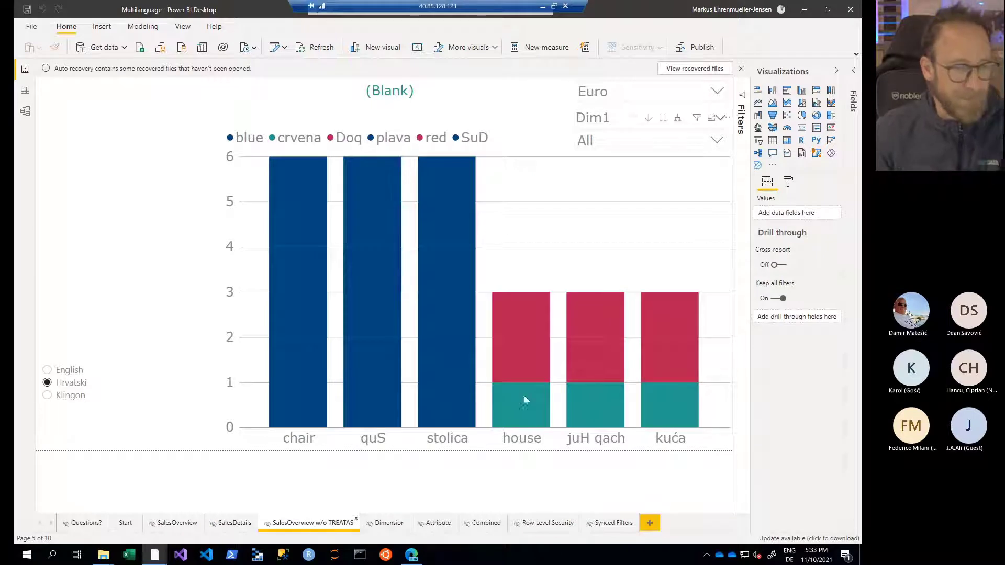
click(725, 401)
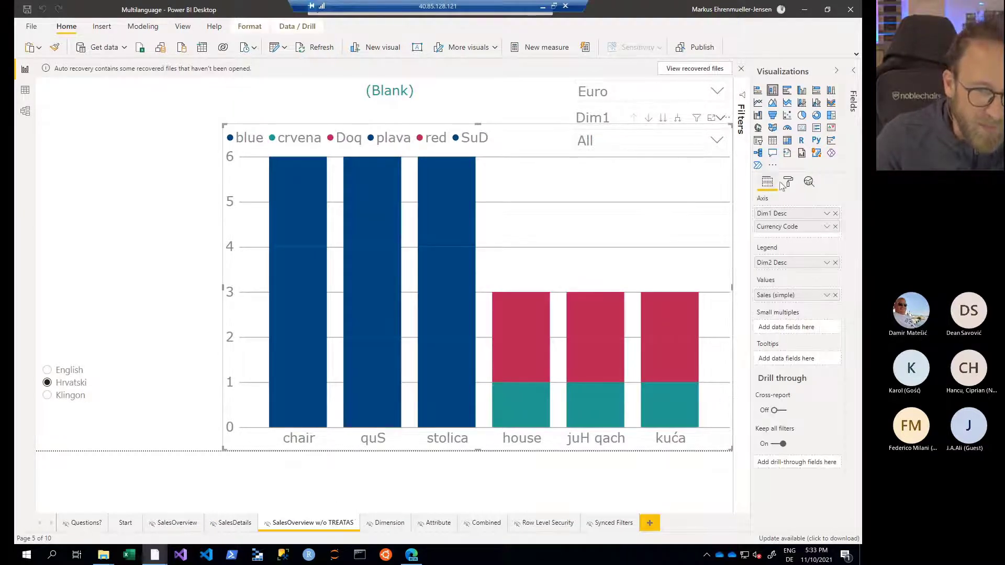
click(787, 183)
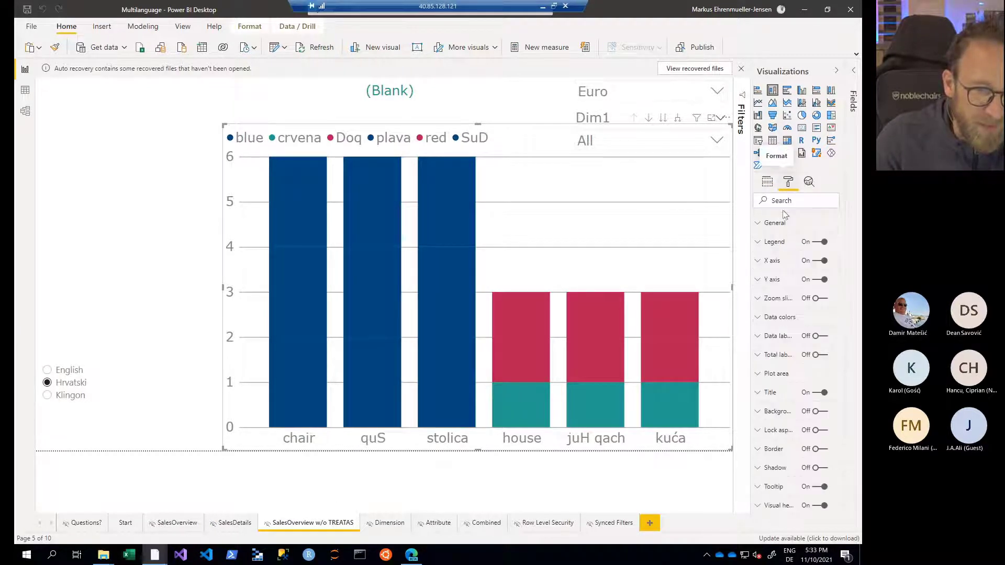
click(759, 320)
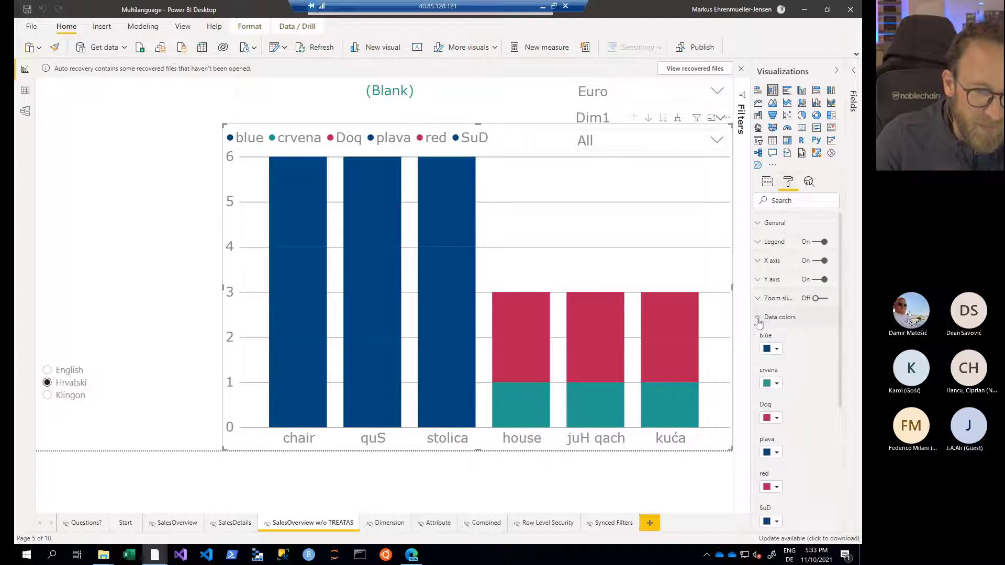
click(780, 387)
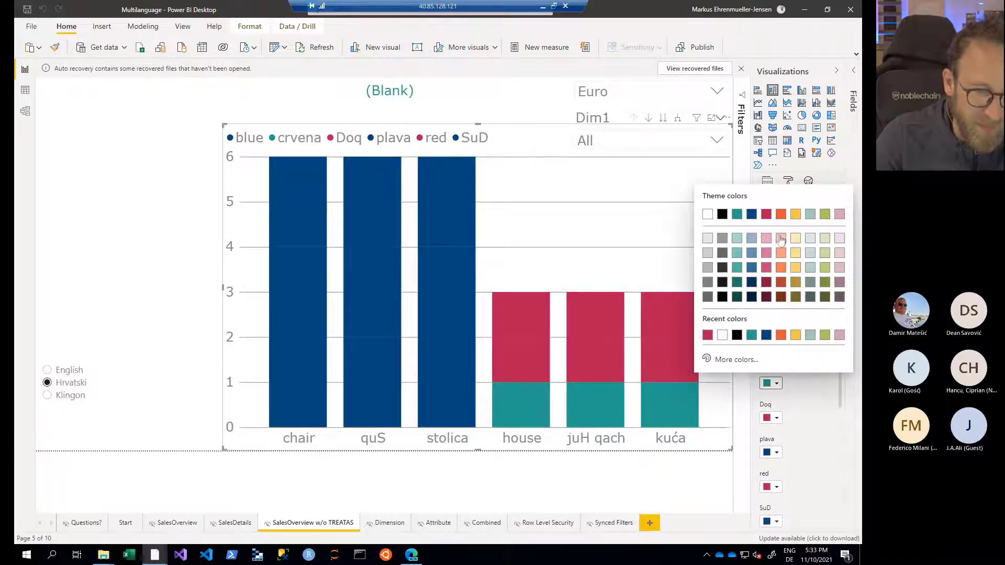
click(772, 219)
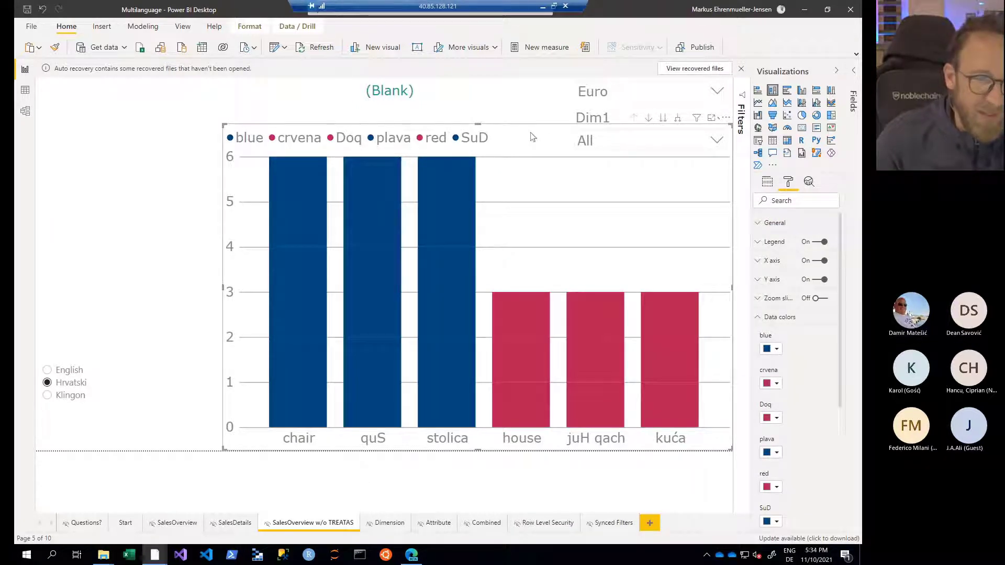
Step: Examine the DAX formula of the Sales (simple) measure in the Fact table and the inactive Language relationships in the model diagram
click(854, 68)
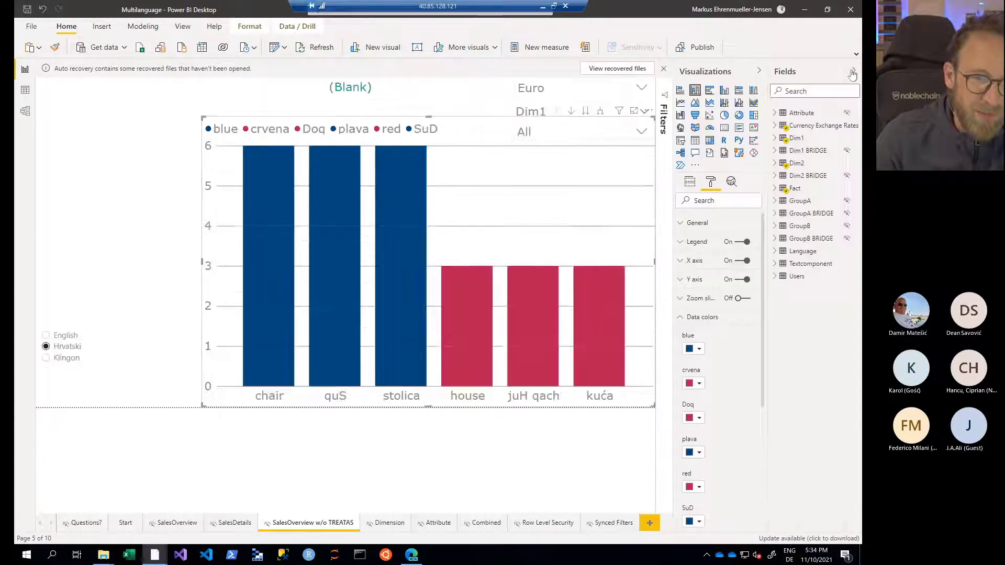
click(777, 190)
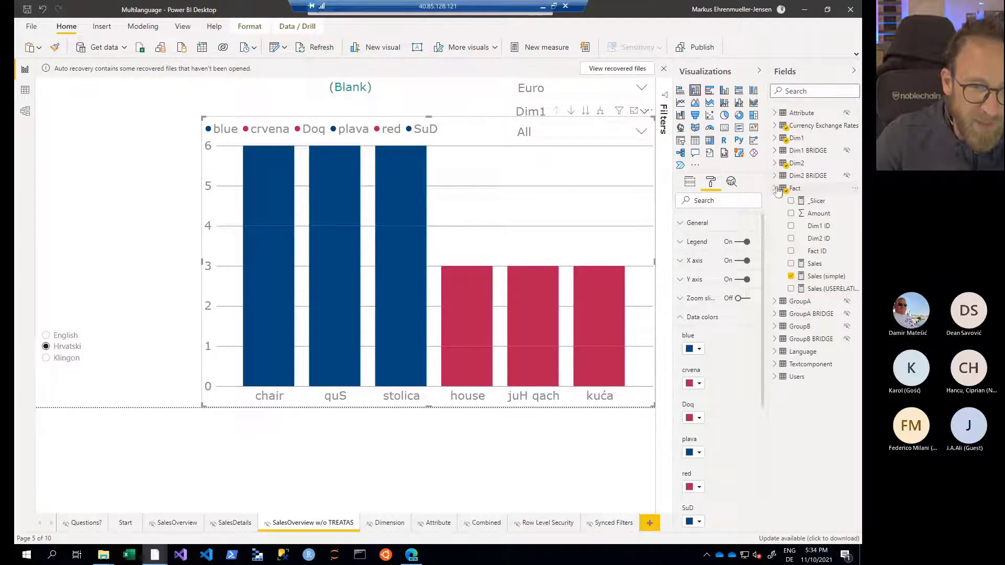
click(821, 278)
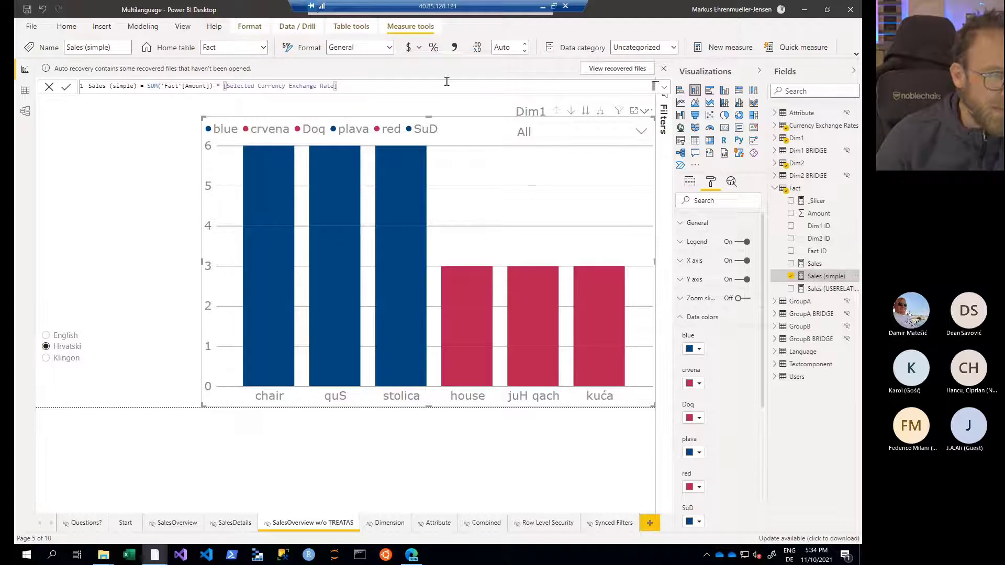
click(447, 82)
scroll(447, 82, up, 4)
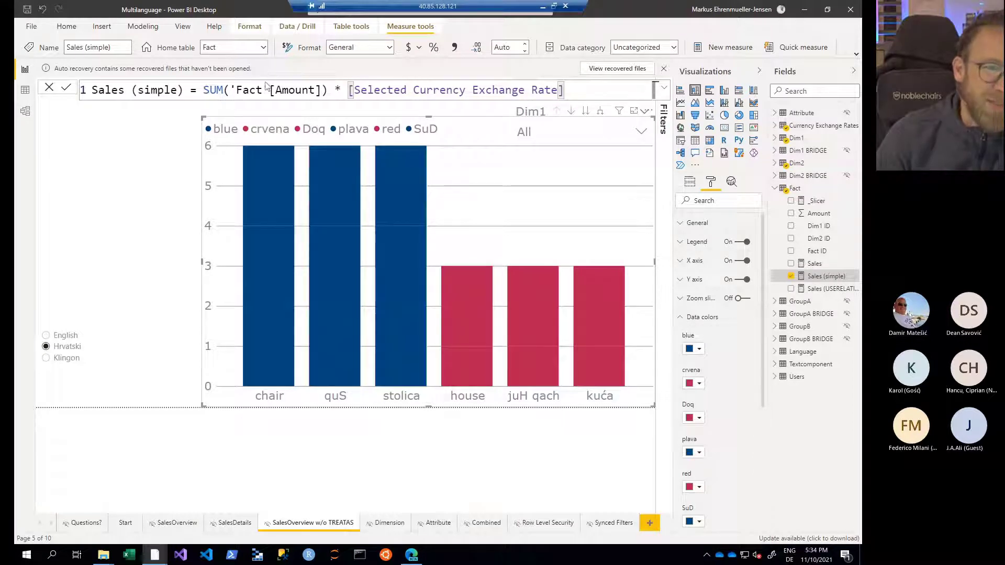
drag(230, 90, 322, 90)
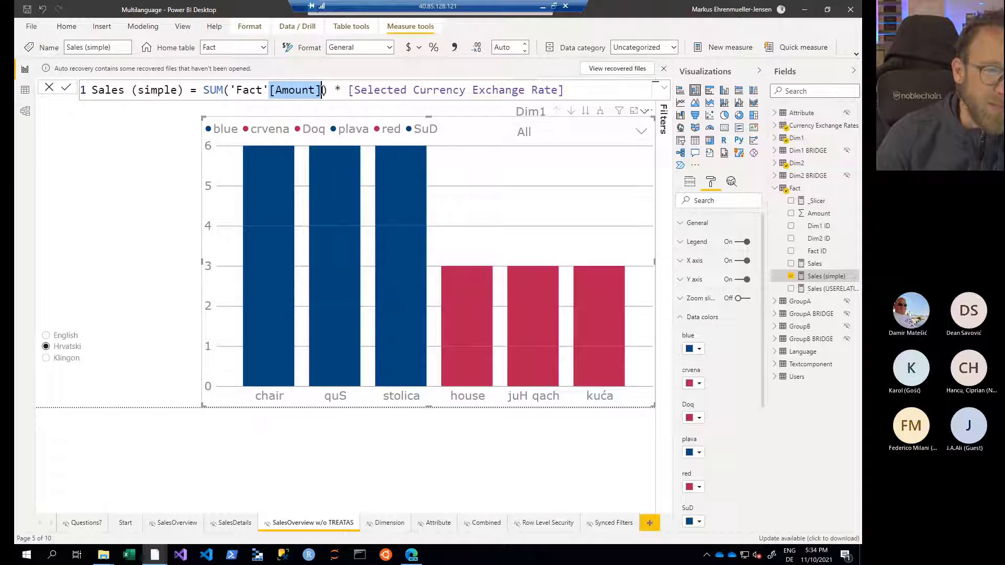
click(335, 91)
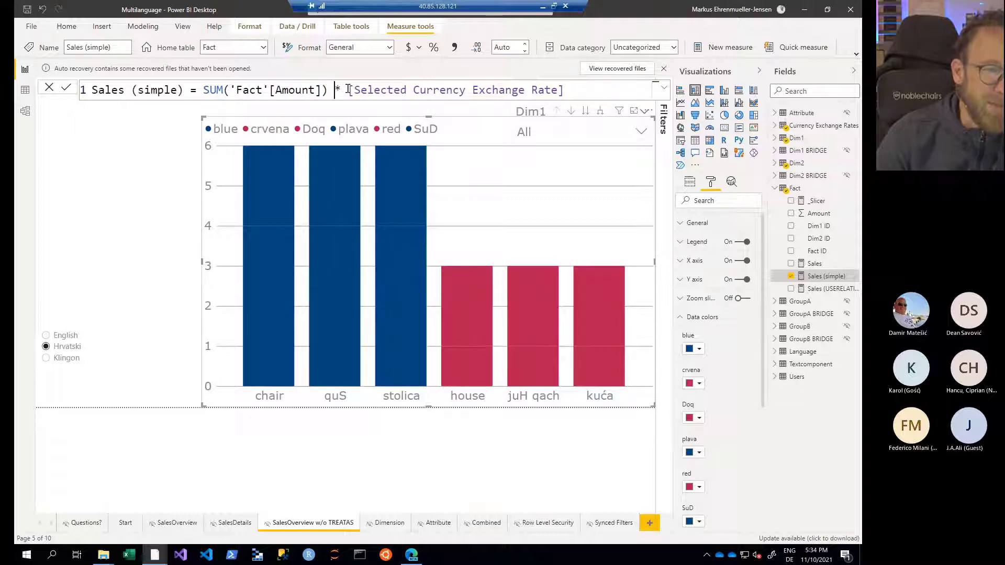
drag(348, 90, 587, 84)
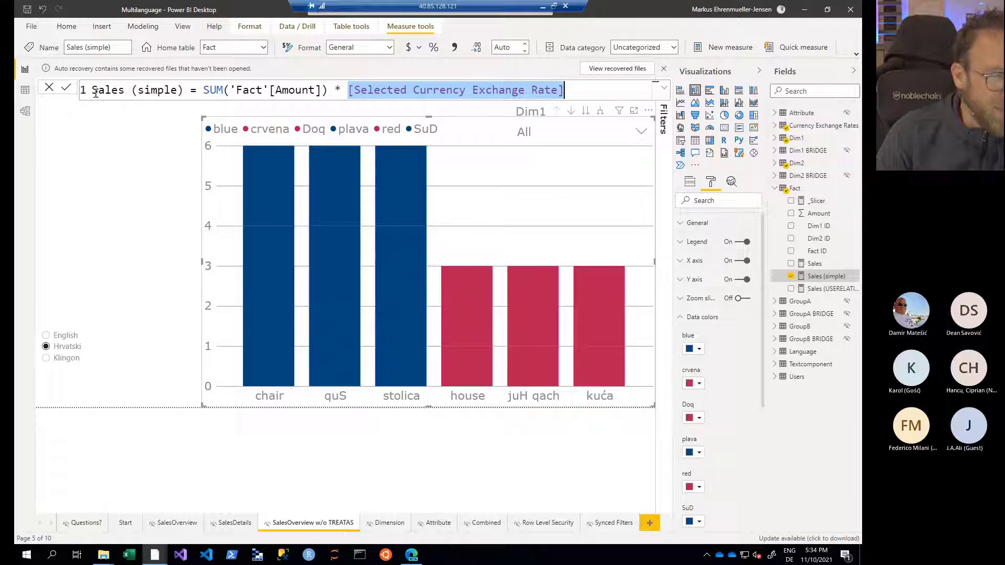
drag(203, 90, 325, 90)
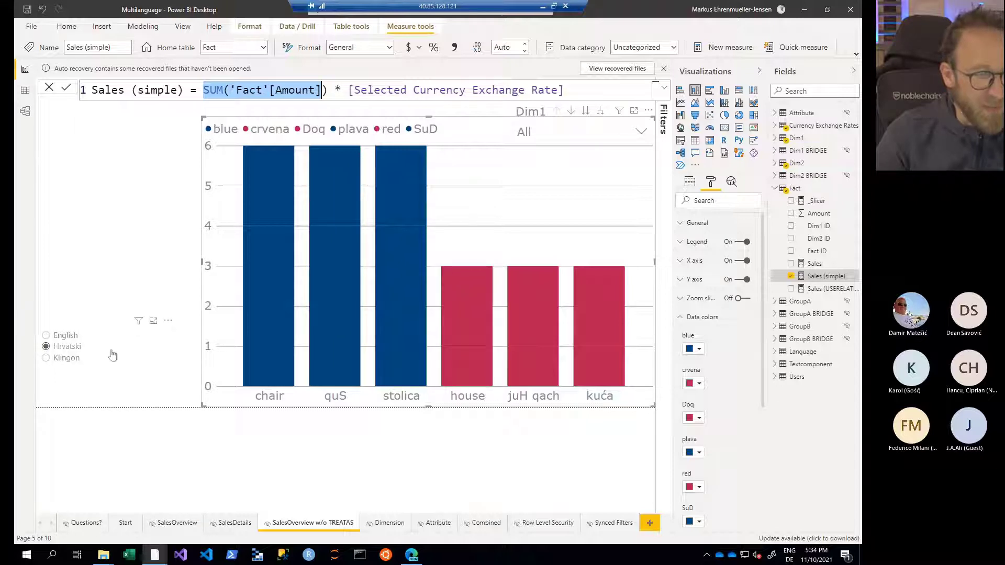
click(30, 115)
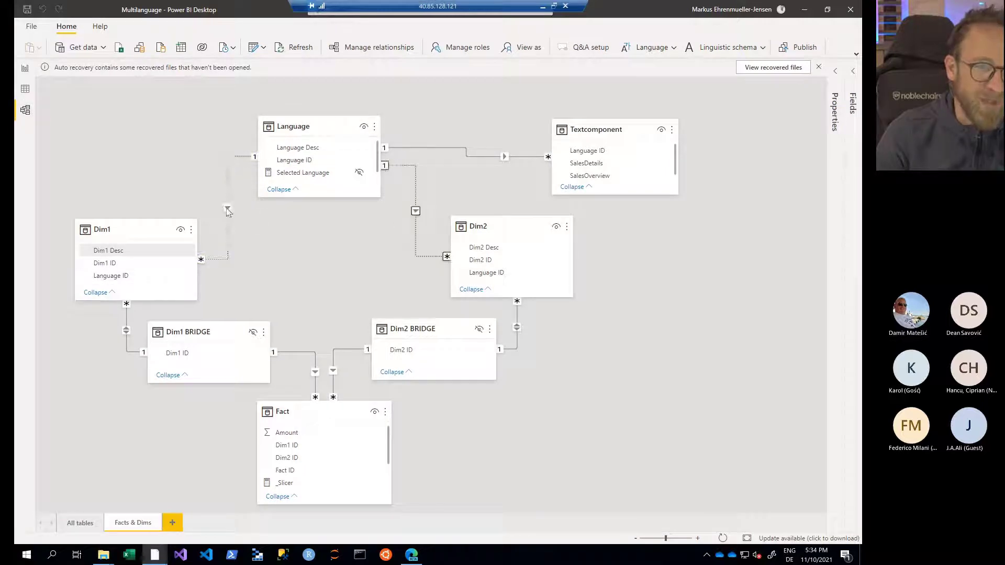
click(25, 69)
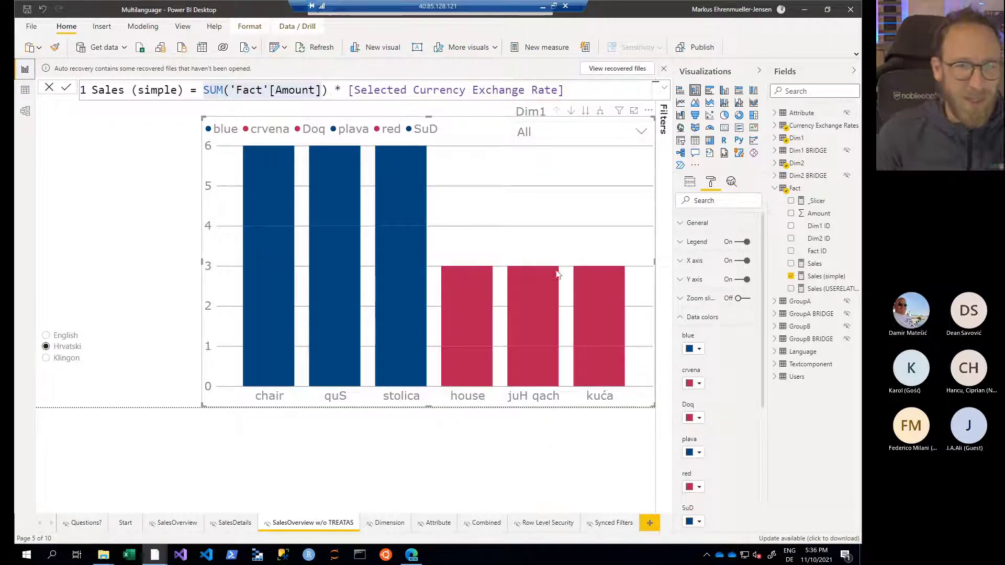
Step: Uncomment the USERELATIONSHIP line for Dim1[Language ID] in the Sales (USERELATIONSHIP) measure
click(822, 289)
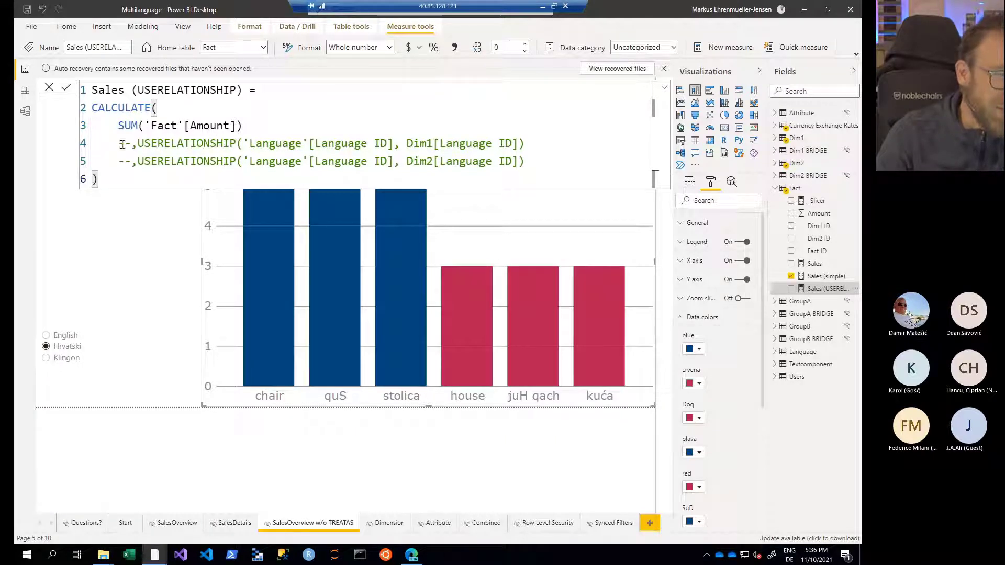
click(172, 148)
key(Home)
key(Delete)
key(Delete)
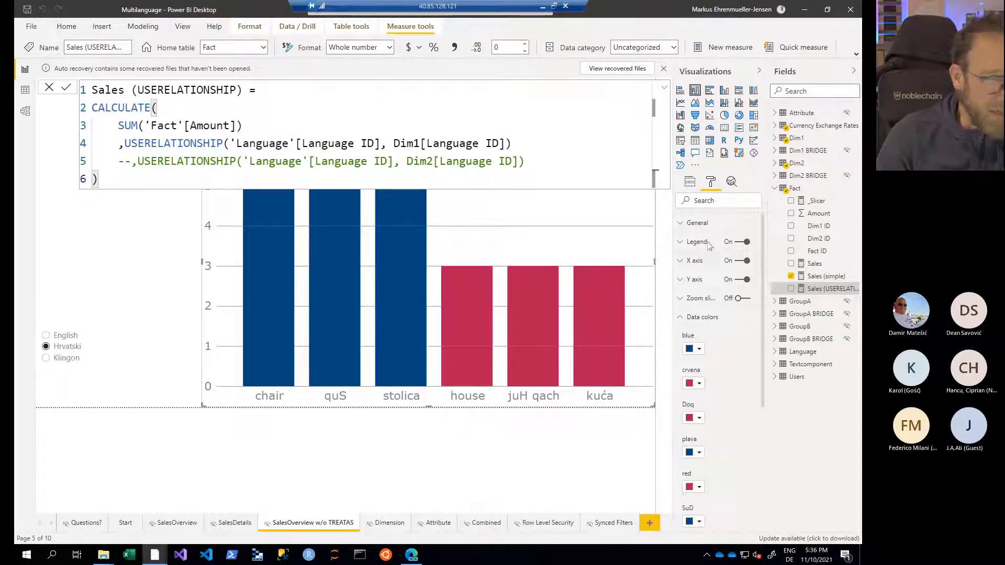
Step: Replace Sales (simple) with Sales (USERELATIONSHIP) as the chart's value and test the language slicer with Klingon and English
click(690, 181)
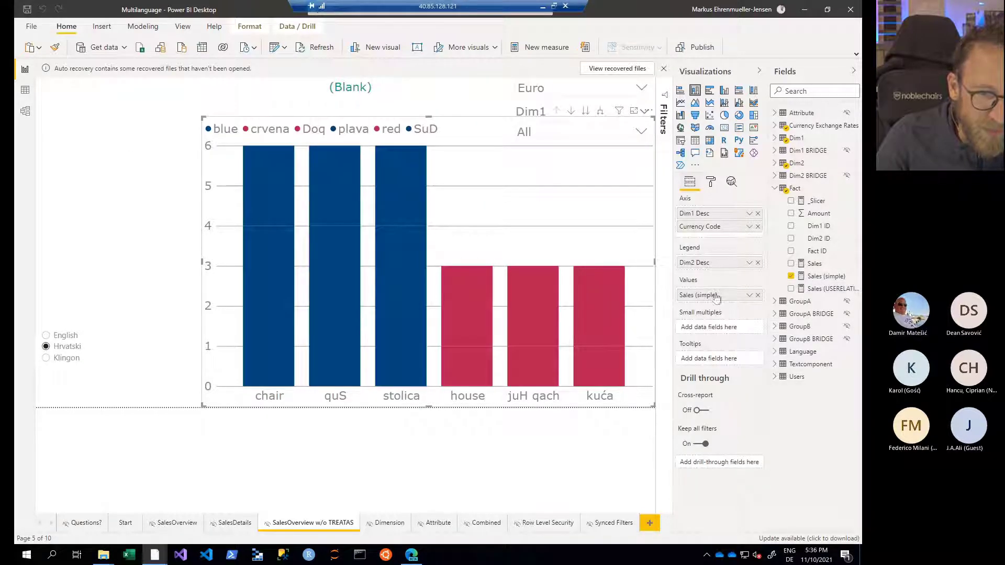
drag(821, 289, 715, 296)
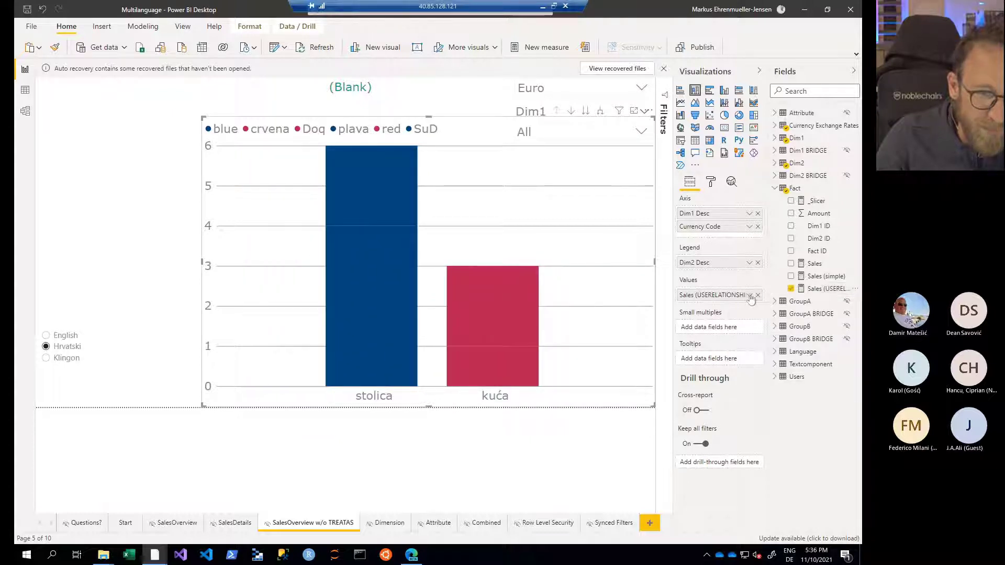
click(814, 289)
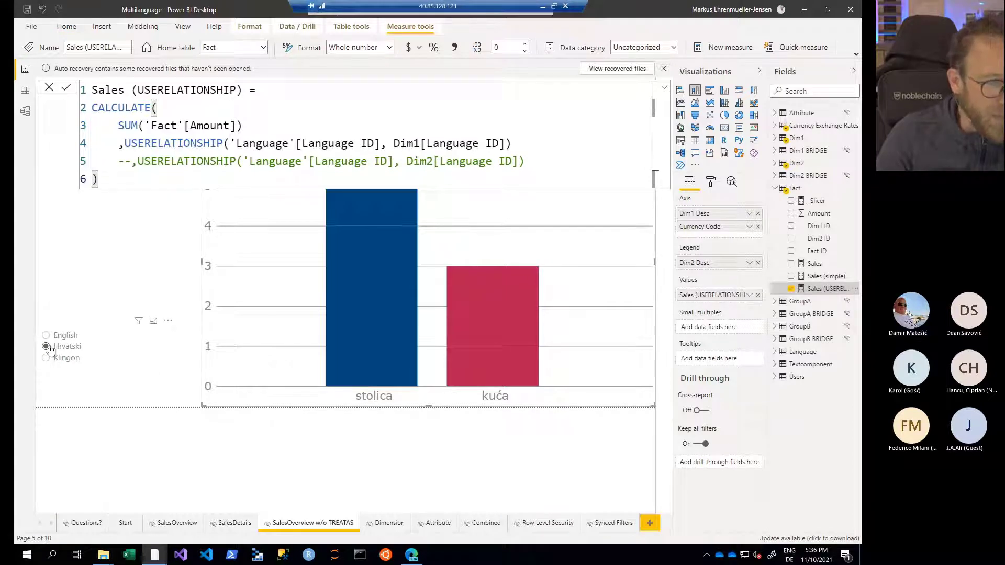
click(70, 365)
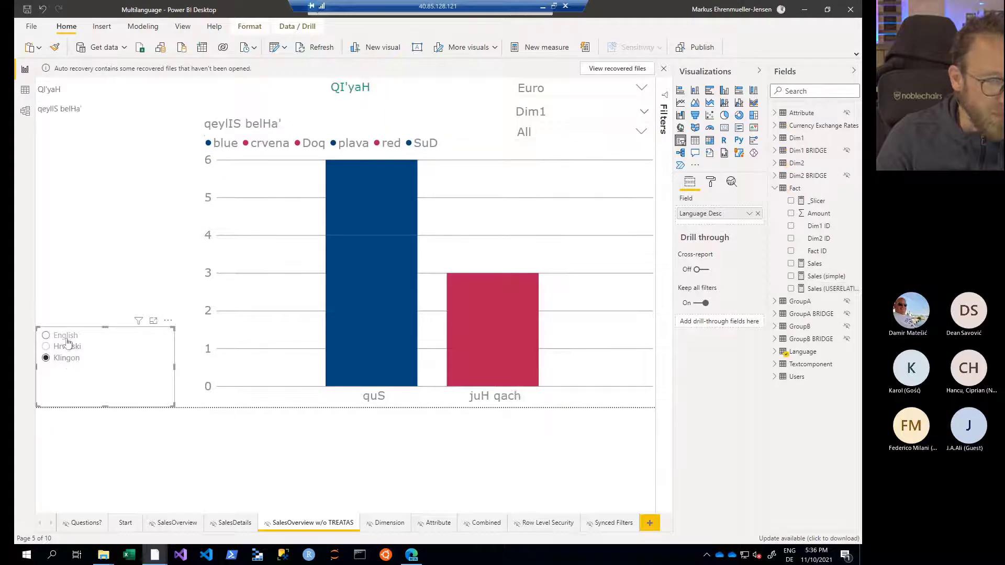
click(67, 340)
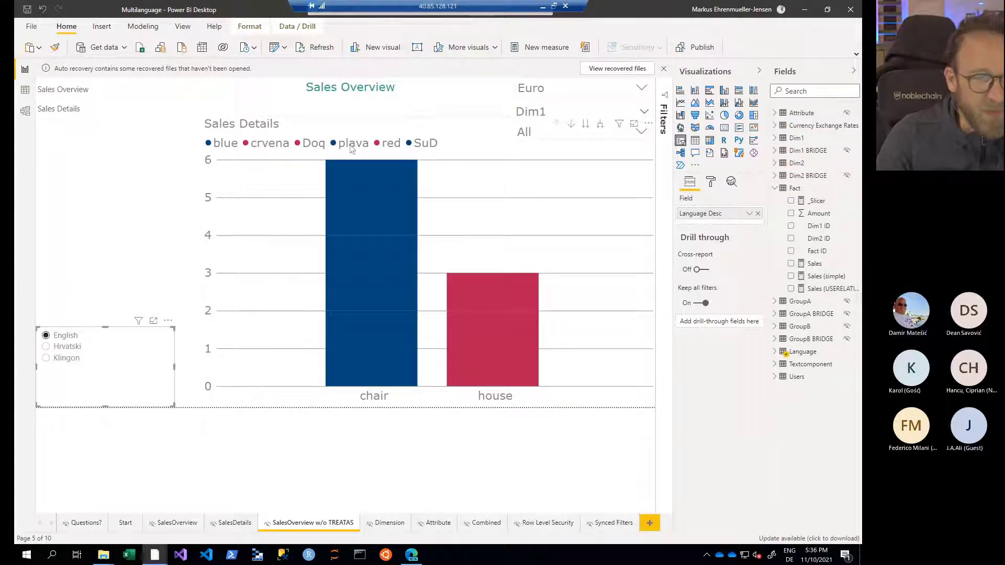
Step: Also uncomment the USERELATIONSHIP line for Dim2[Language ID] in Sales (USERELATIONSHIP), apply the formula and view the chart's error details
click(844, 291)
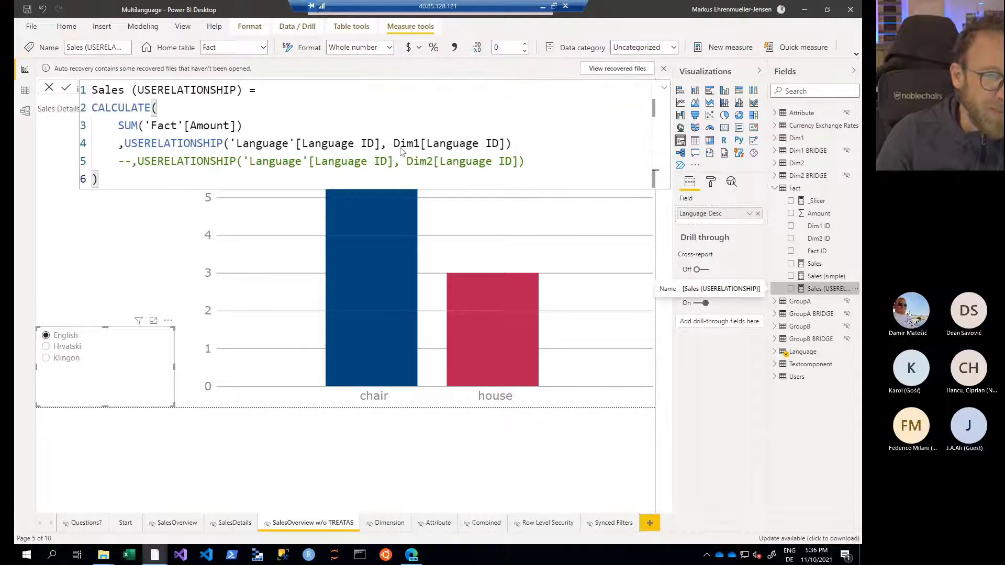
click(358, 160)
key(ctrl+slash)
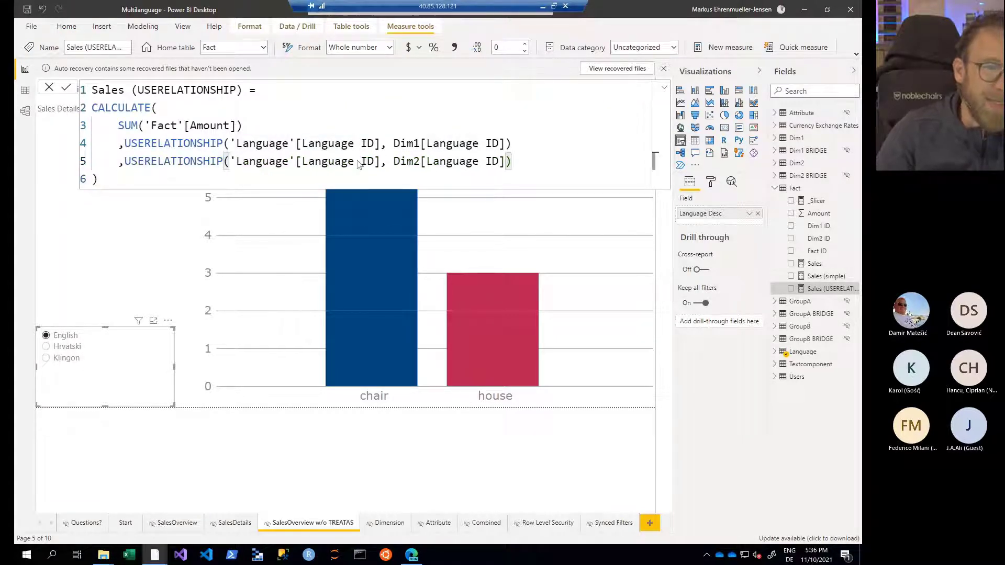
key(Return)
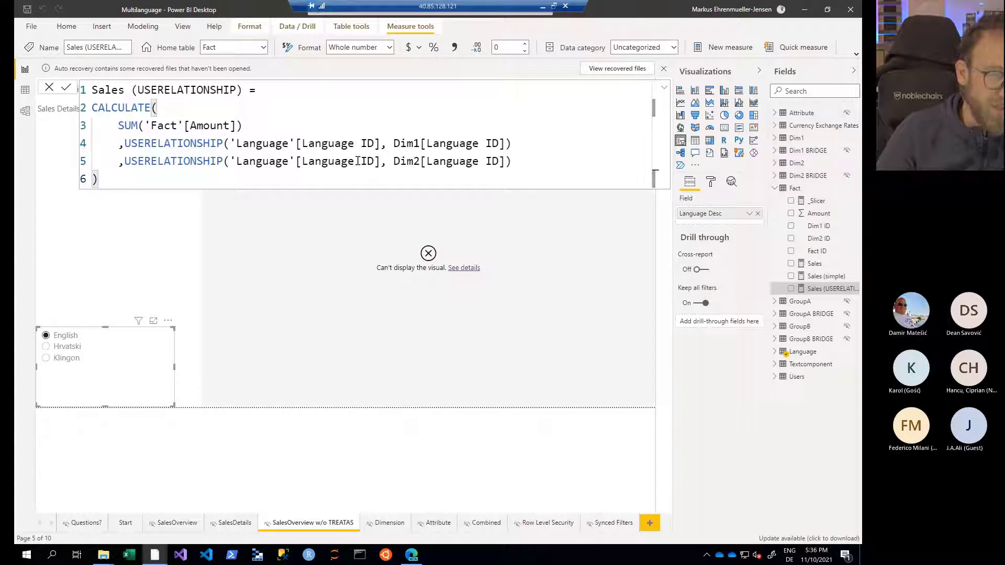
click(464, 268)
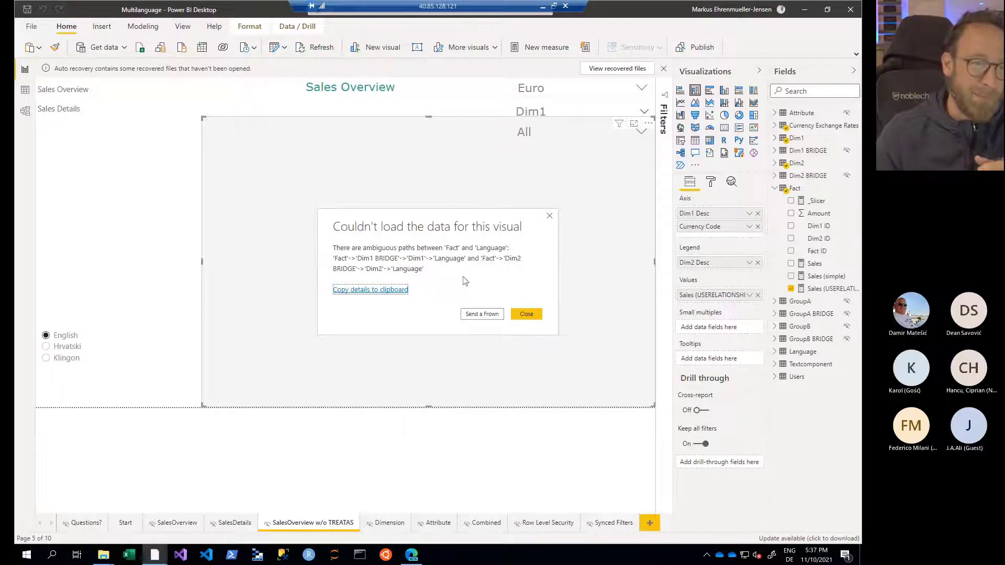
click(527, 314)
Step: Comment out both USERELATIONSHIP lines in the Sales (USERELATIONSHIP) measure with -- and apply the formula
click(838, 289)
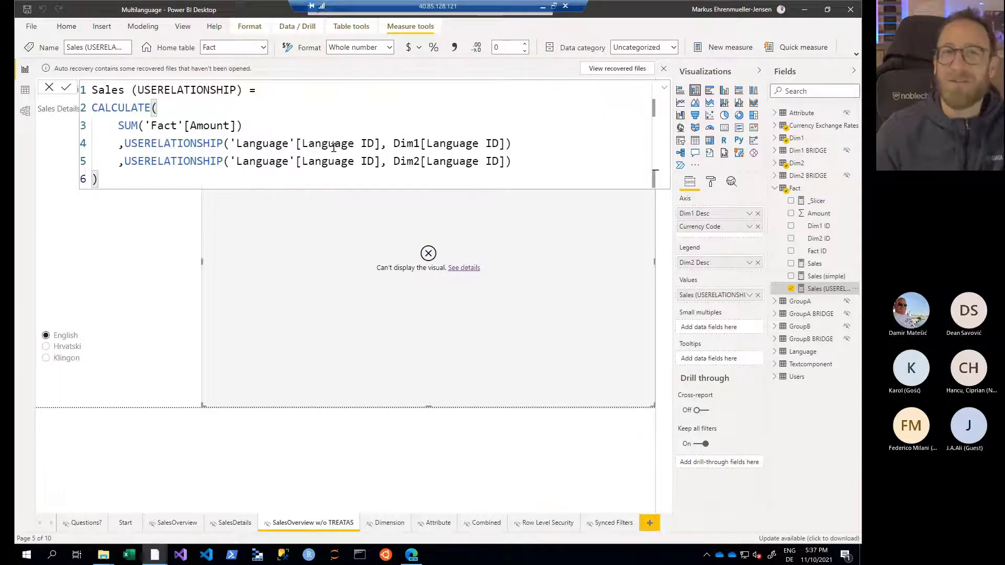
click(122, 149)
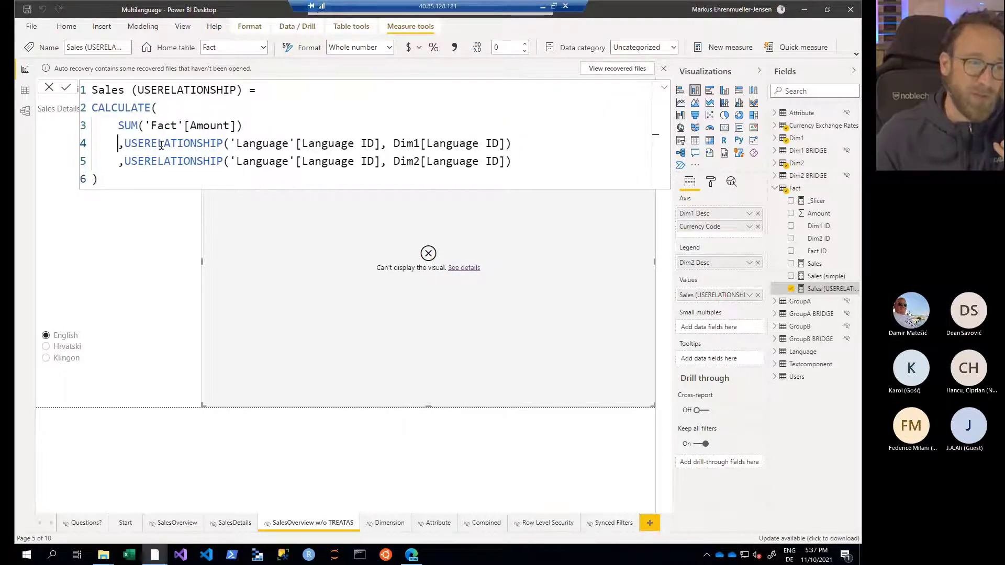
text(--)
key(Down)
key(Home)
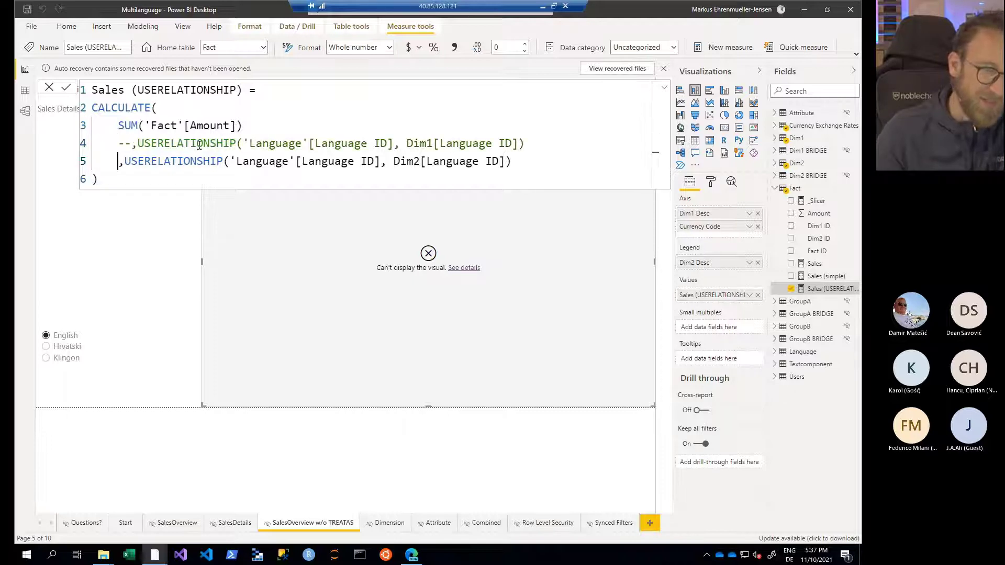
text(--)
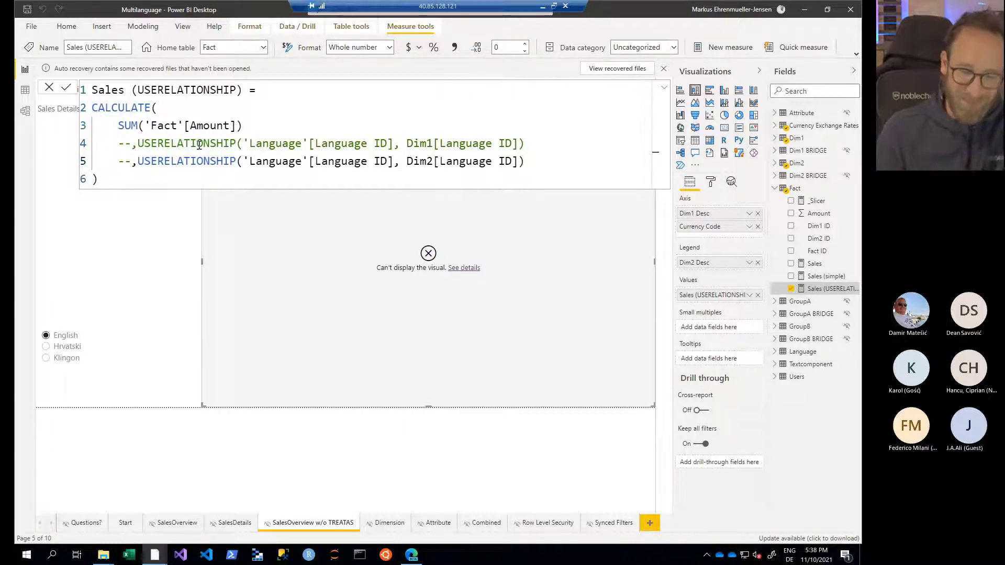
key(End)
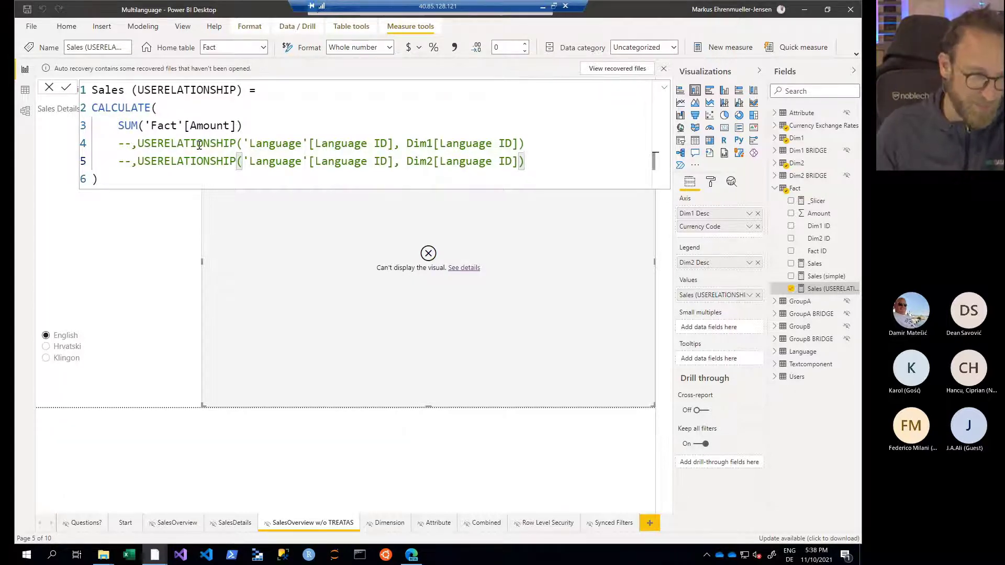
click(65, 89)
Step: Open the Sales measure's formula and examine the TREATAS calls with _LanguageID, Dim1[Language ID] and Dim2[Language ID]
click(814, 266)
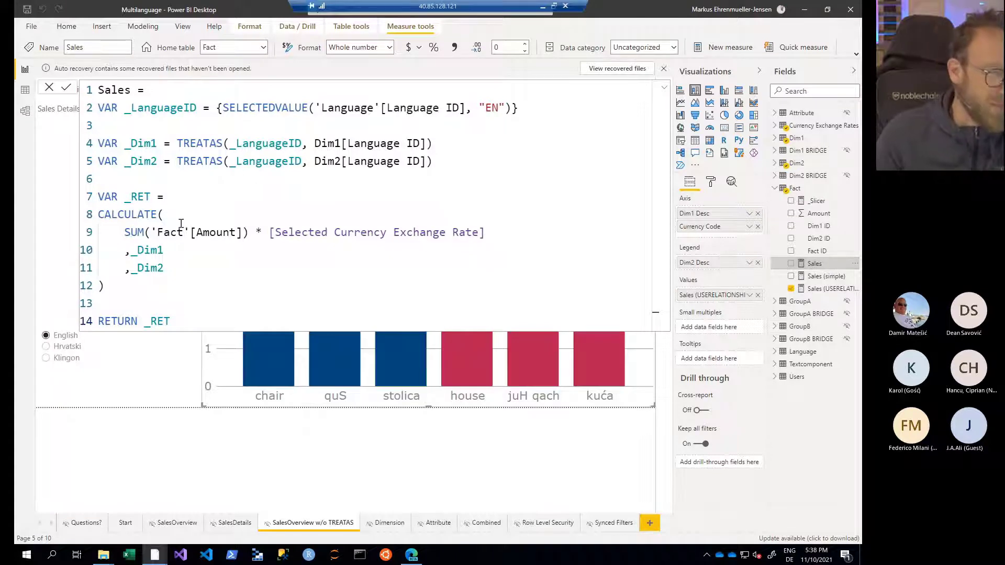
double_click(194, 161)
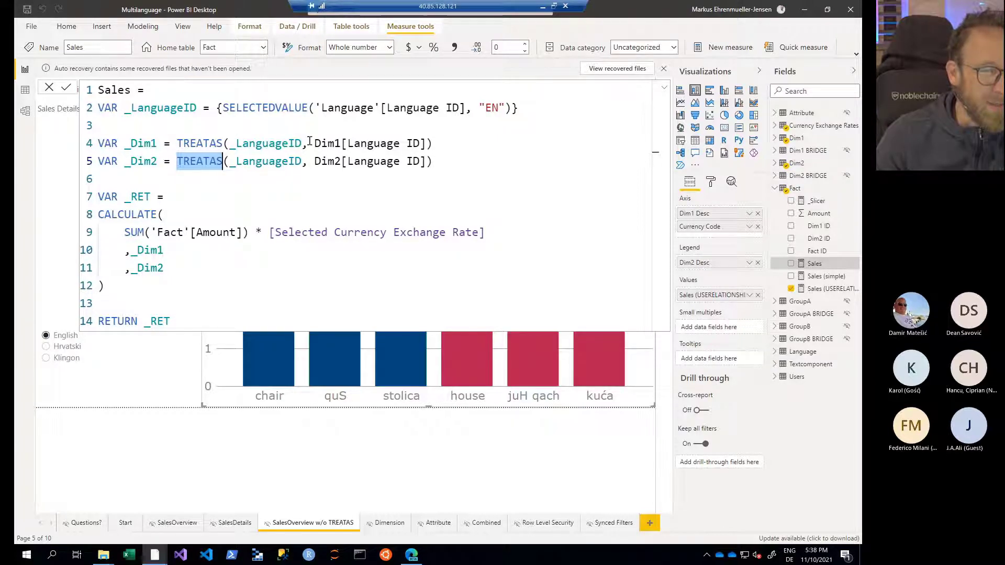
drag(314, 143, 425, 143)
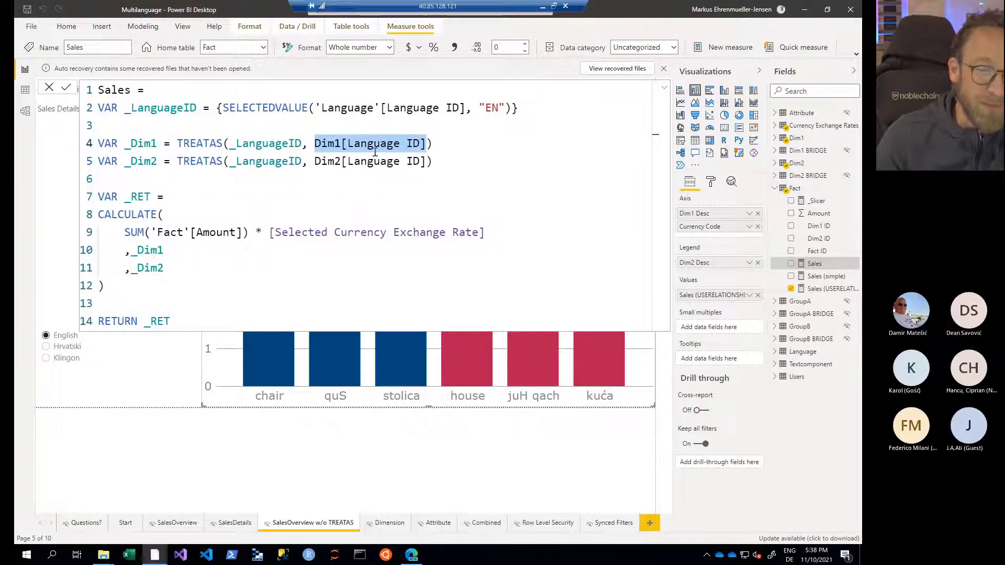
drag(315, 162, 413, 161)
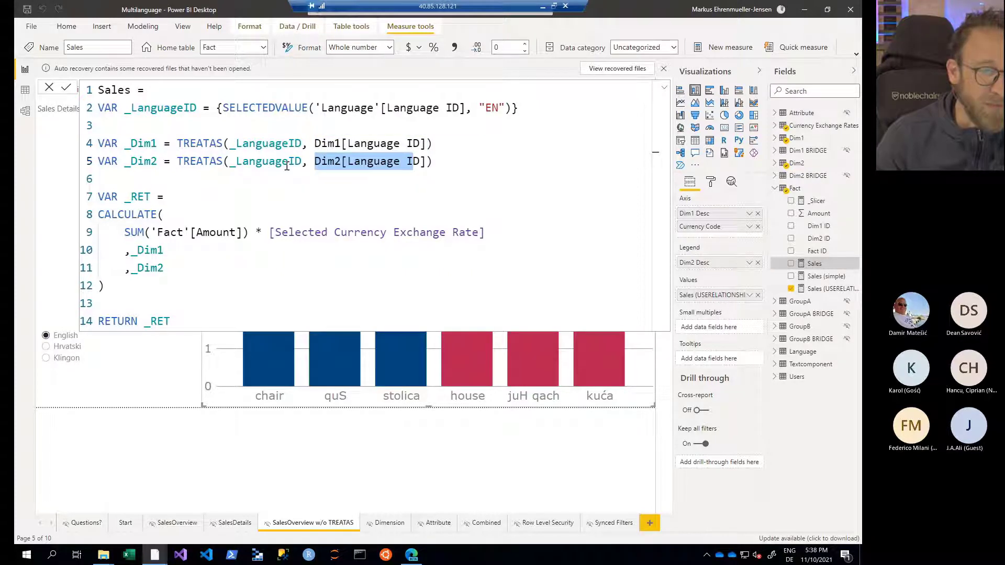
double_click(247, 143)
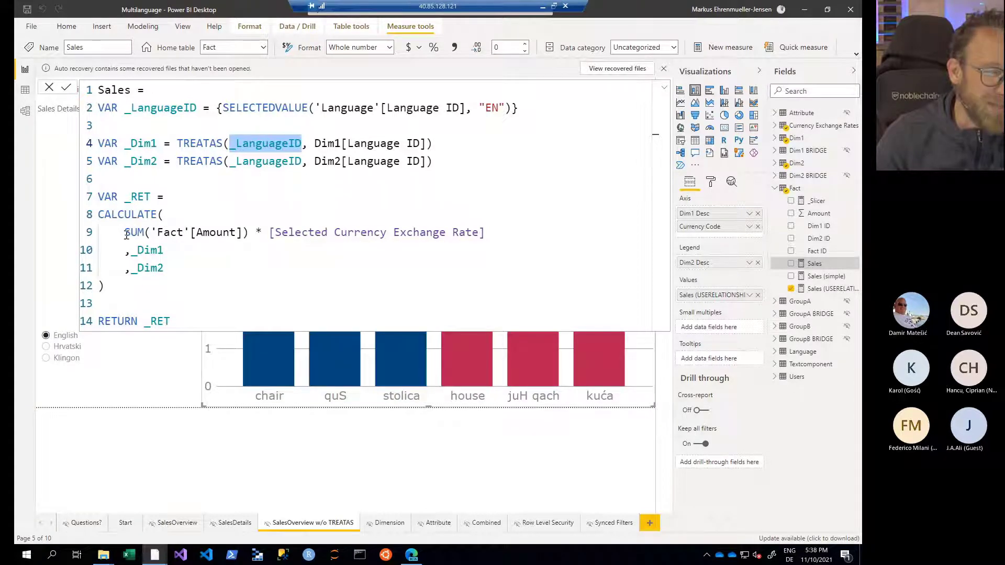
Step: Examine the _RET variable's CALCULATE expression and its _Dim1 and _Dim2 filter arguments in the Sales measure
drag(126, 235, 523, 234)
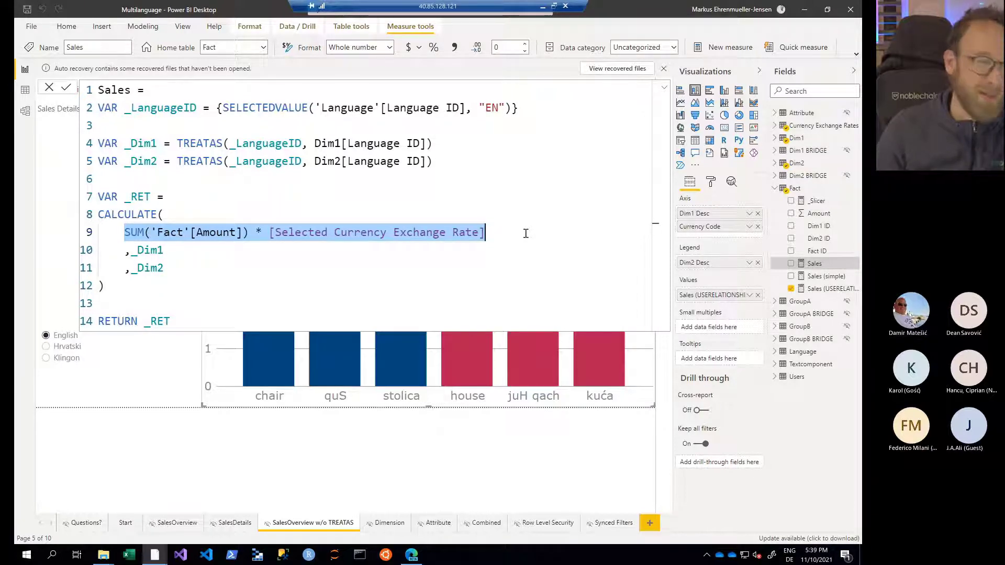
double_click(143, 214)
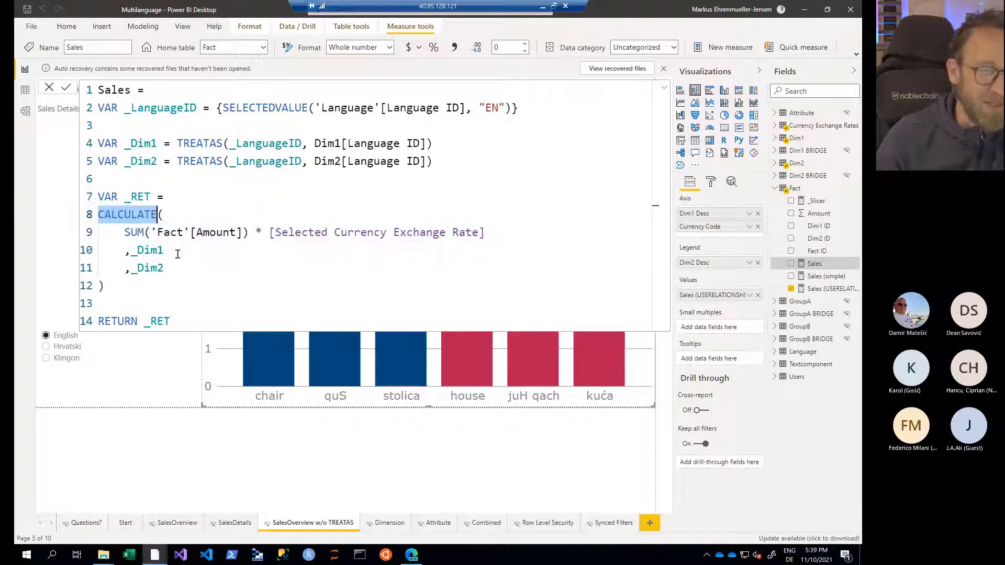
click(167, 251)
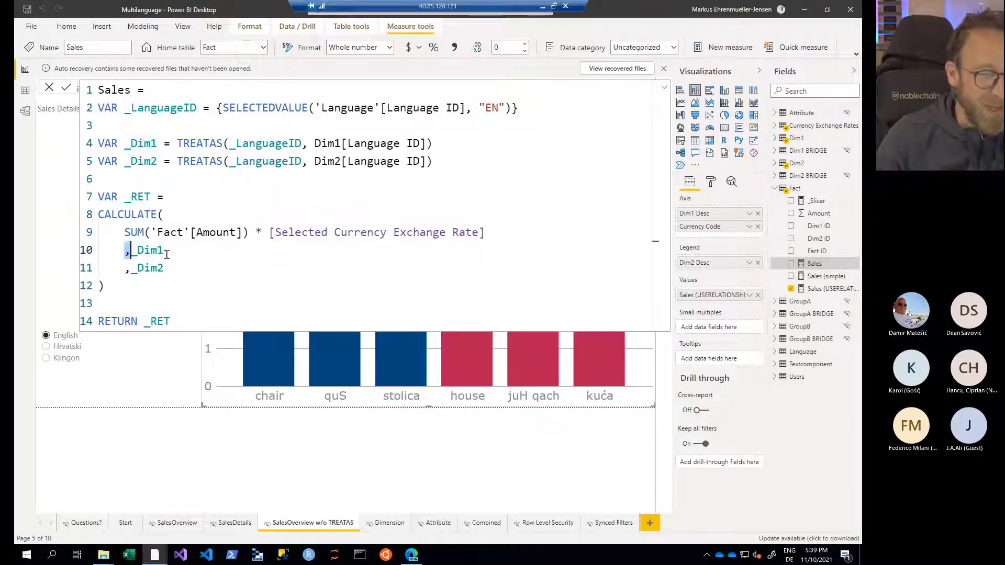
drag(125, 250, 180, 266)
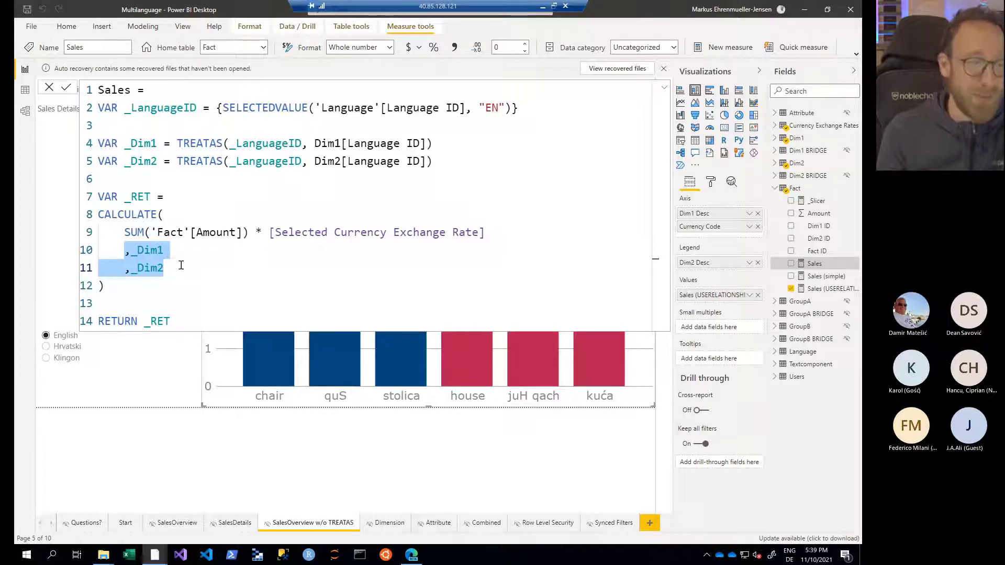
click(178, 253)
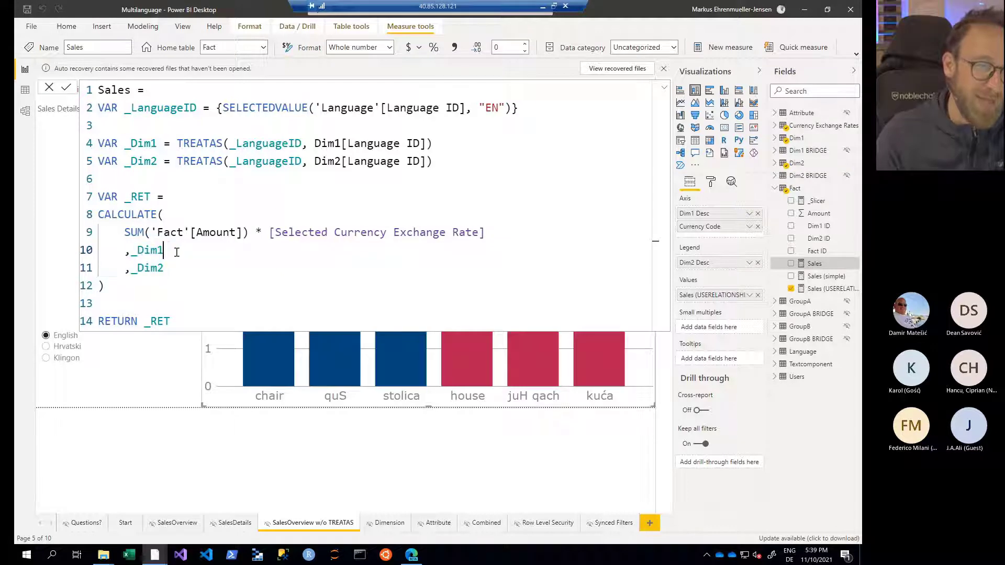
key(Home)
key(Home)
key(shift+End)
key(shift+Down)
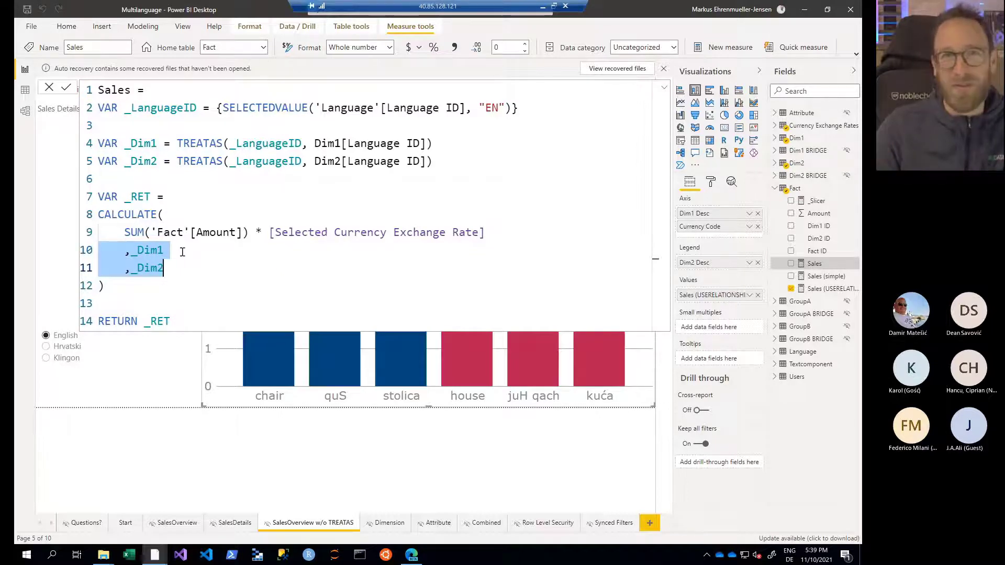
click(125, 198)
double_click(147, 196)
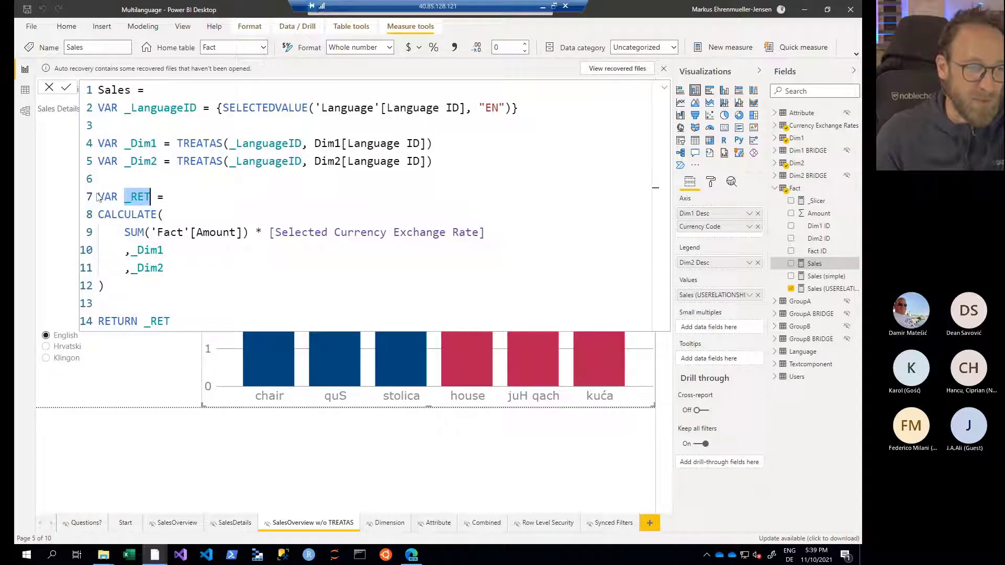
click(148, 268)
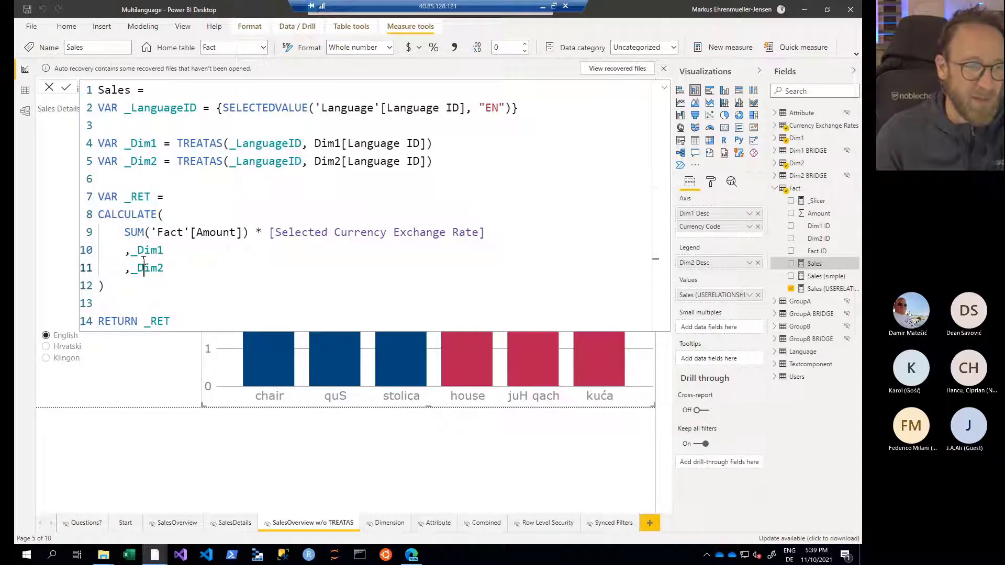
drag(131, 250, 164, 268)
Step: Trace how the _Dim1 and _Dim2 variables are defined, down to the Language ID column in each TREATAS call
click(131, 144)
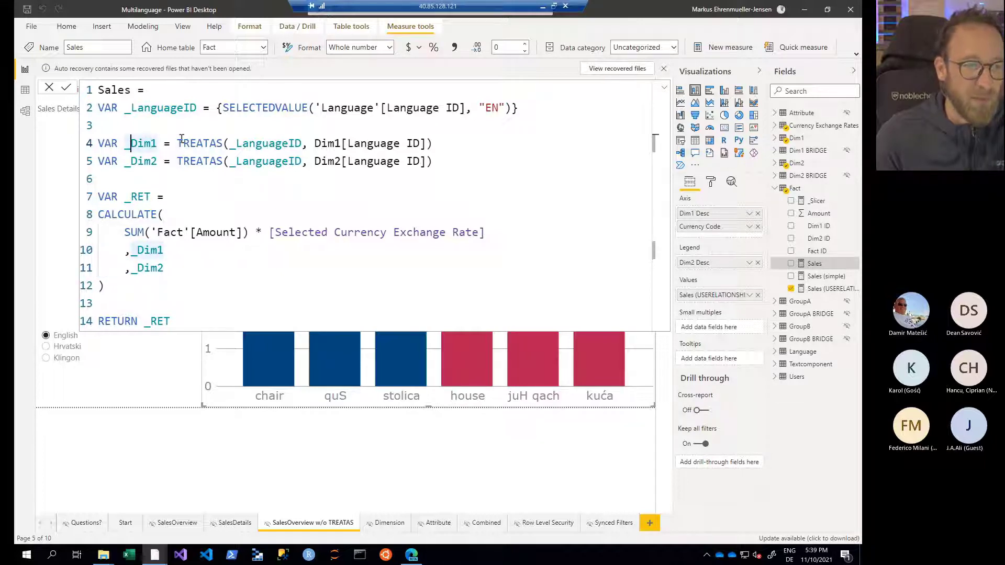
drag(177, 144, 428, 141)
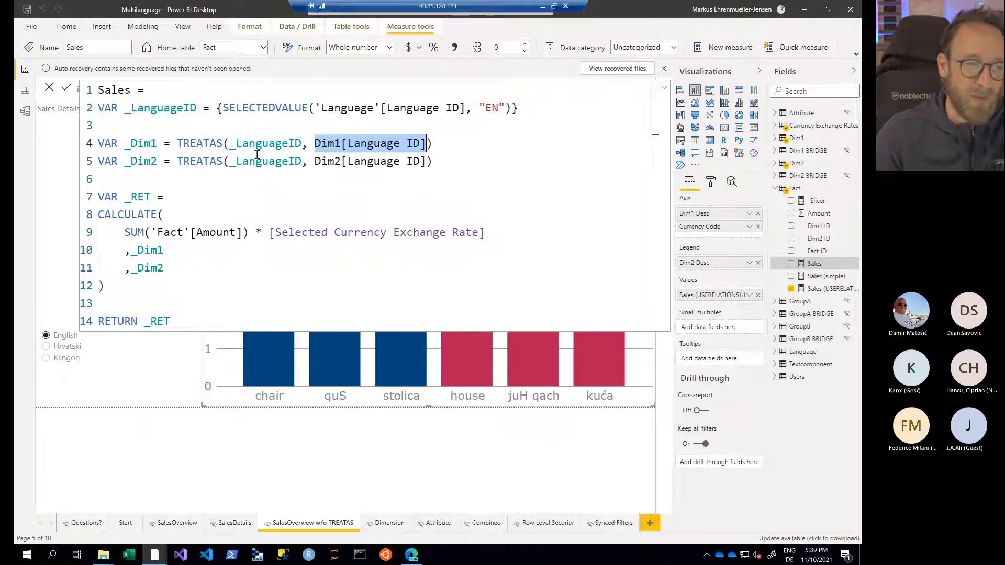
double_click(138, 162)
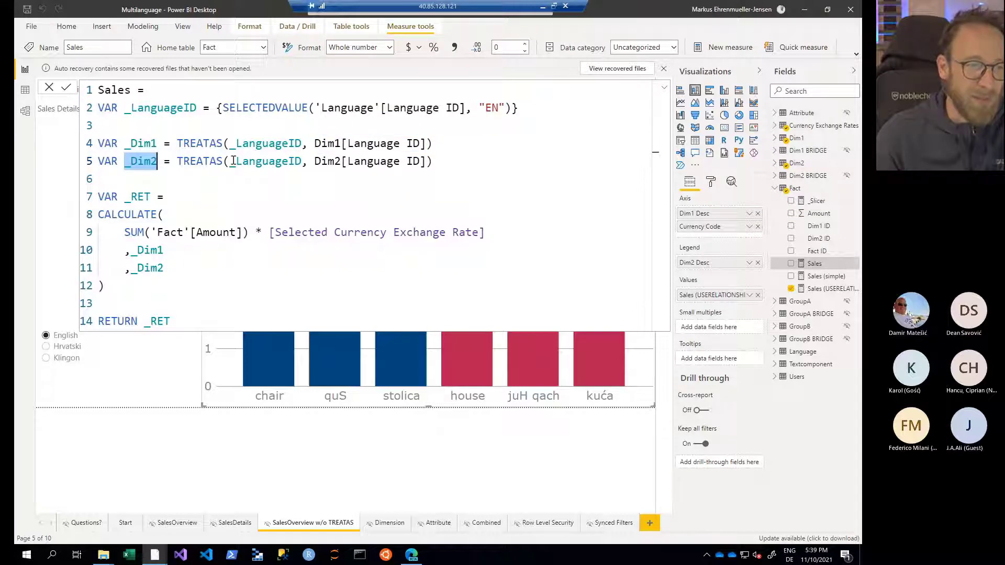
drag(233, 162, 426, 163)
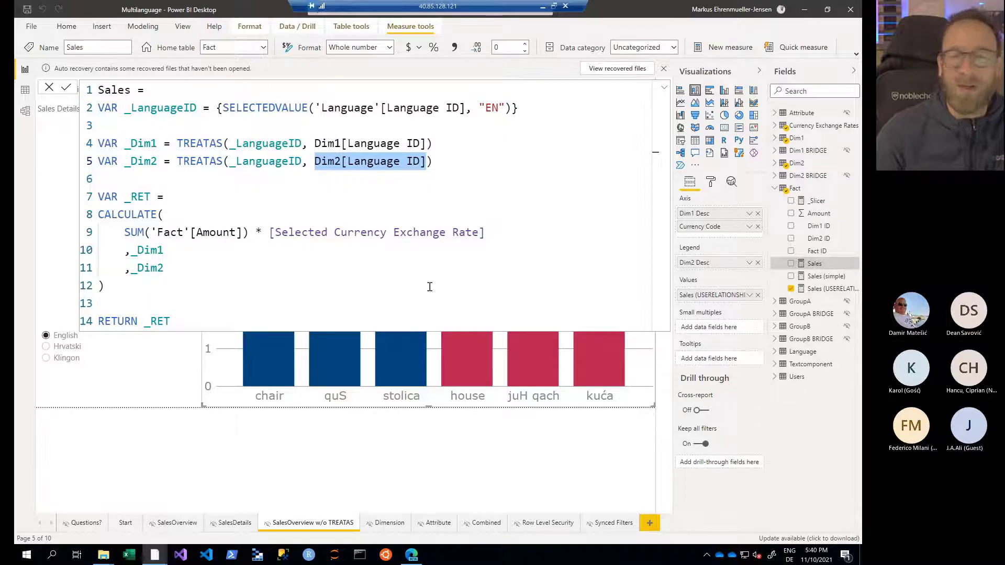
Step: Examine the _LanguageID variable's SELECTEDVALUE expression on 'Language'[Language ID] and its "EN" default, which feeds TREATAS
double_click(265, 166)
double_click(157, 107)
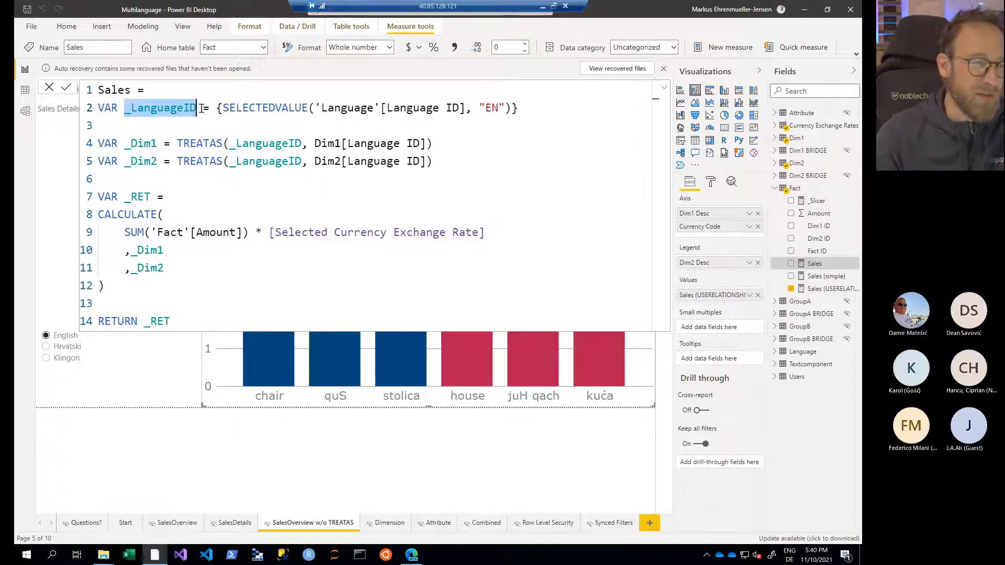
double_click(239, 109)
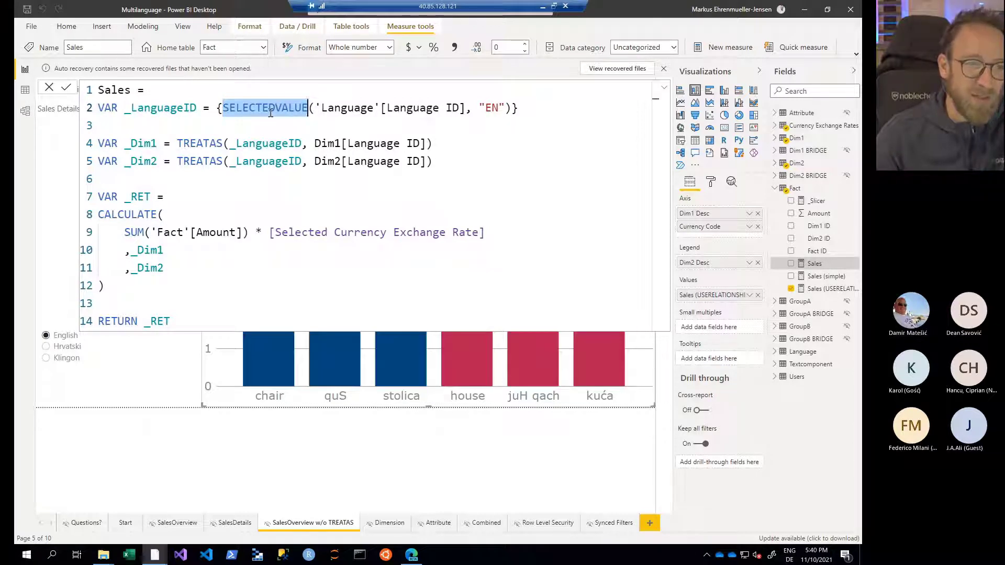
drag(315, 109, 465, 108)
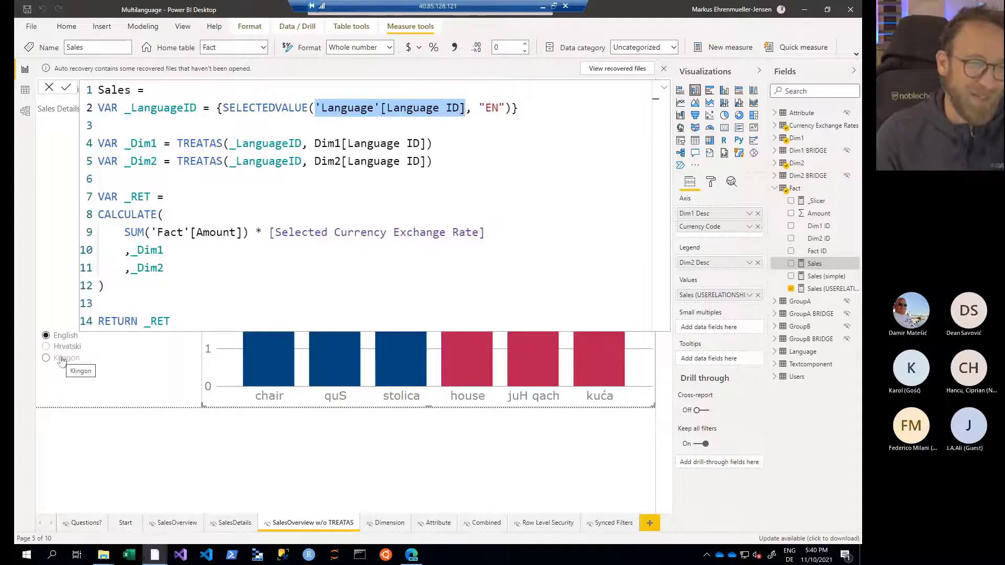
drag(478, 105, 505, 104)
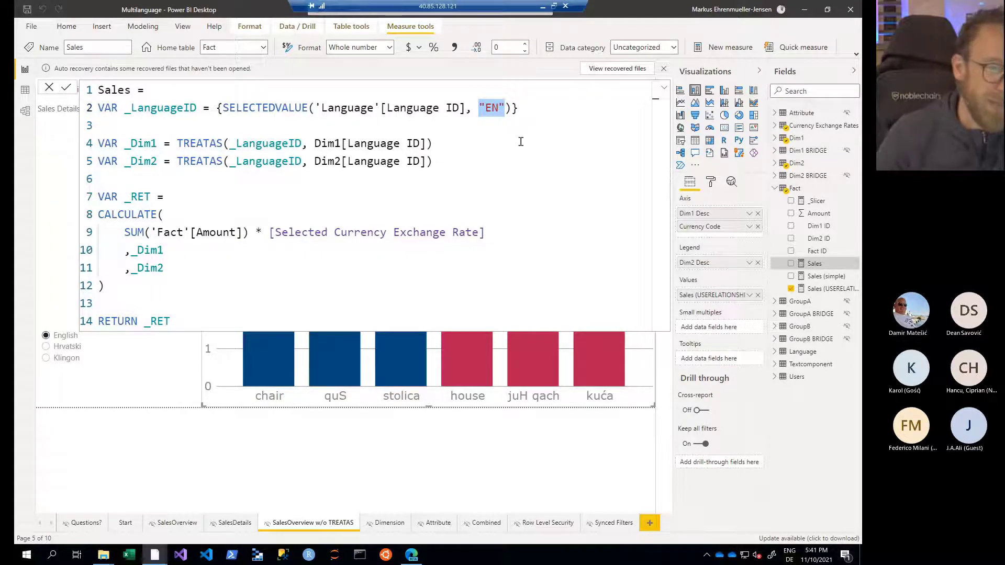
key(Down)
double_click(218, 141)
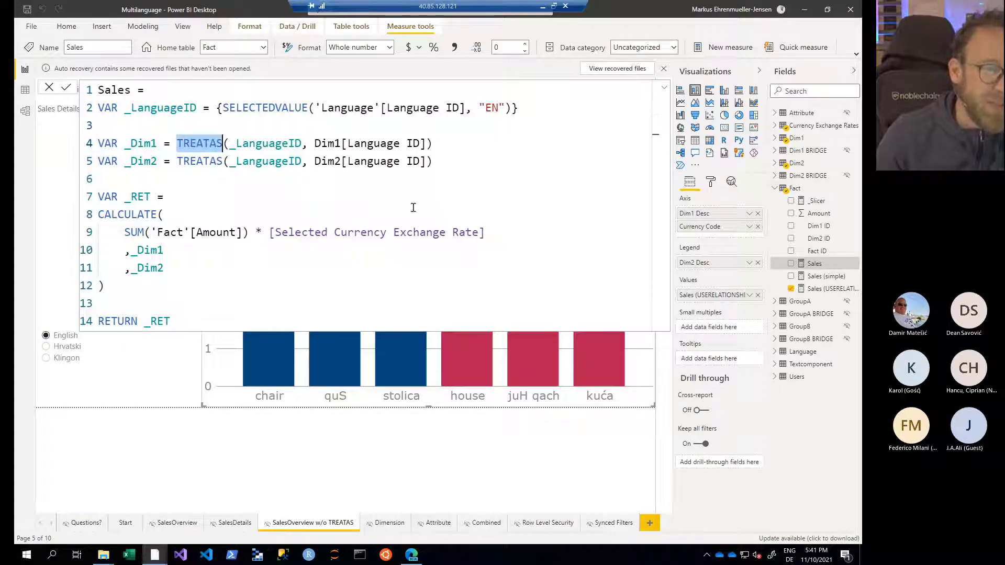
Step: Collapse the formula, replace Sales (USERELATIONSHIP) with Sales as the chart's value, and select Hrvatski in the language slicer
click(664, 87)
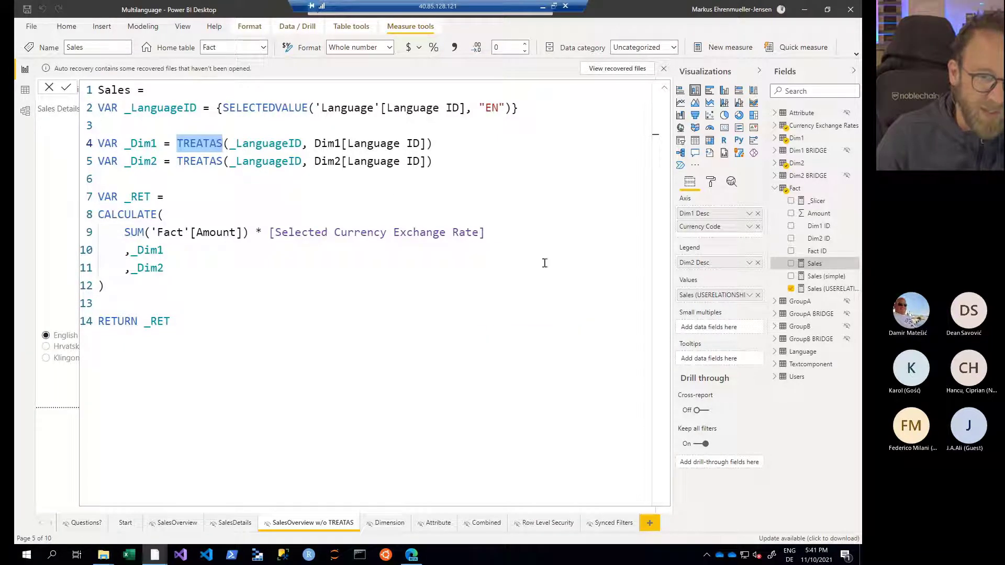
click(664, 87)
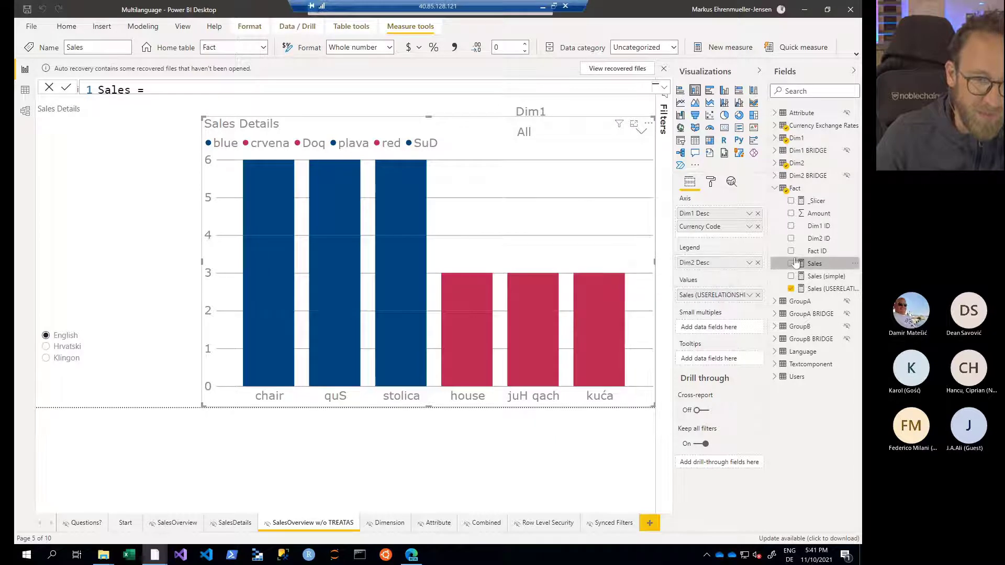
drag(719, 298, 721, 296)
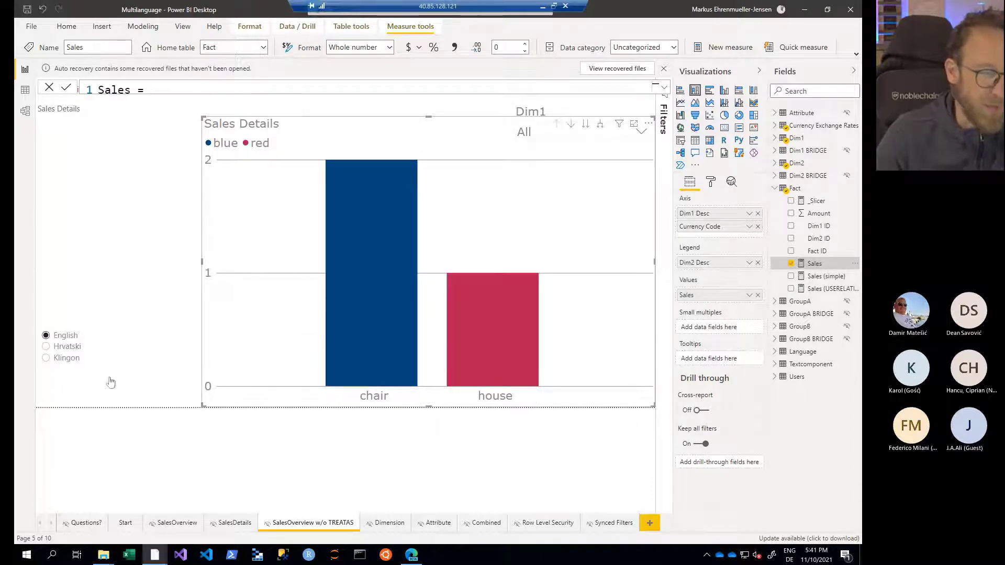
click(66, 347)
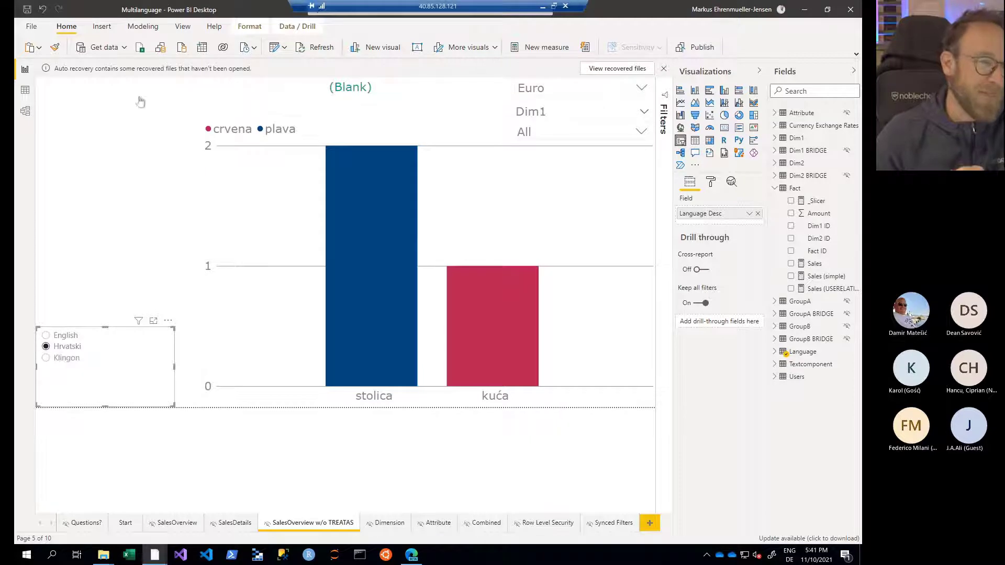
Step: Review the relationships between Language, Dim1 and Dim2 in the data model, and reopen the Sales measure's formula at its TREATAS lines
click(25, 112)
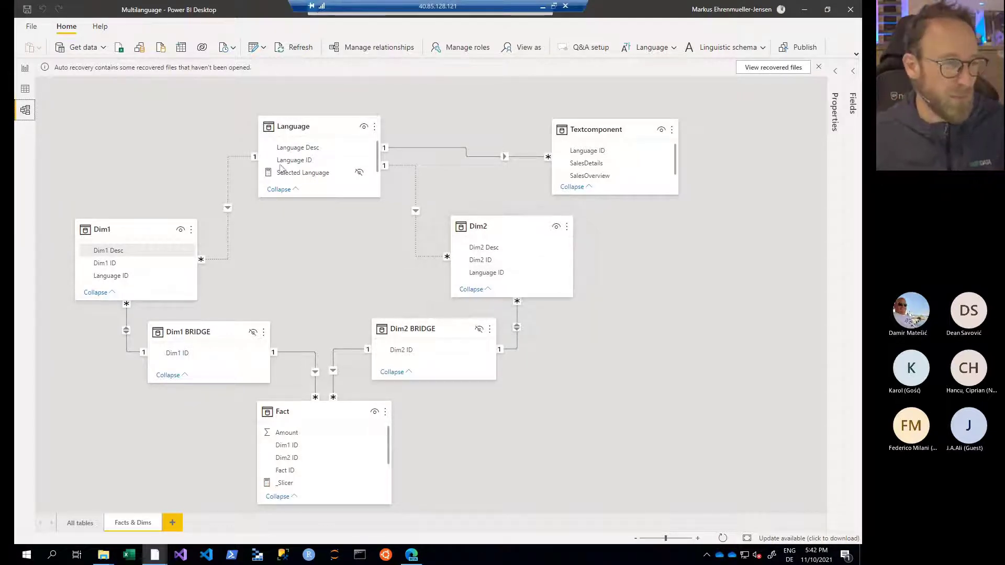
click(24, 73)
click(775, 188)
click(806, 265)
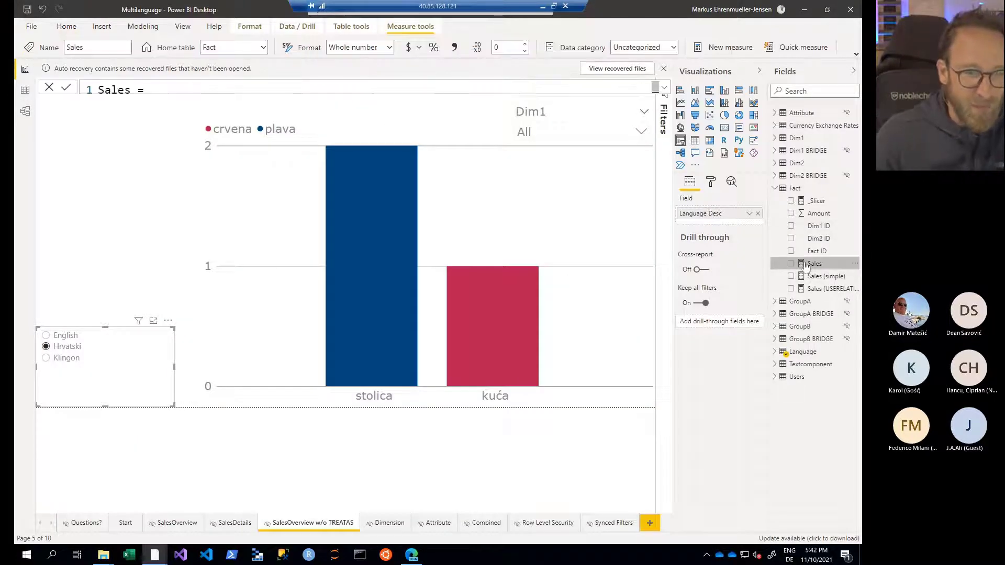
click(664, 89)
drag(178, 144, 208, 162)
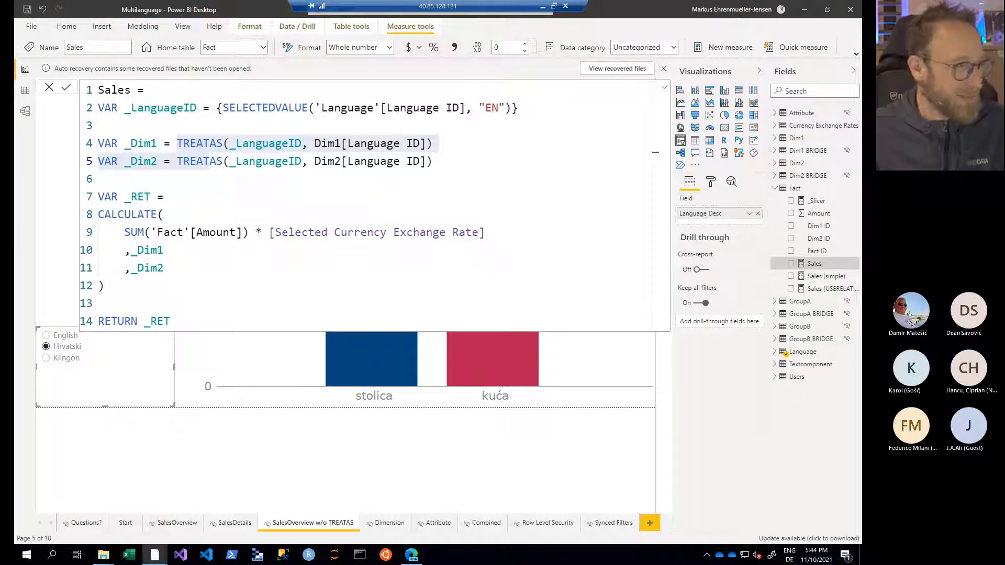
key(alt+Tab)
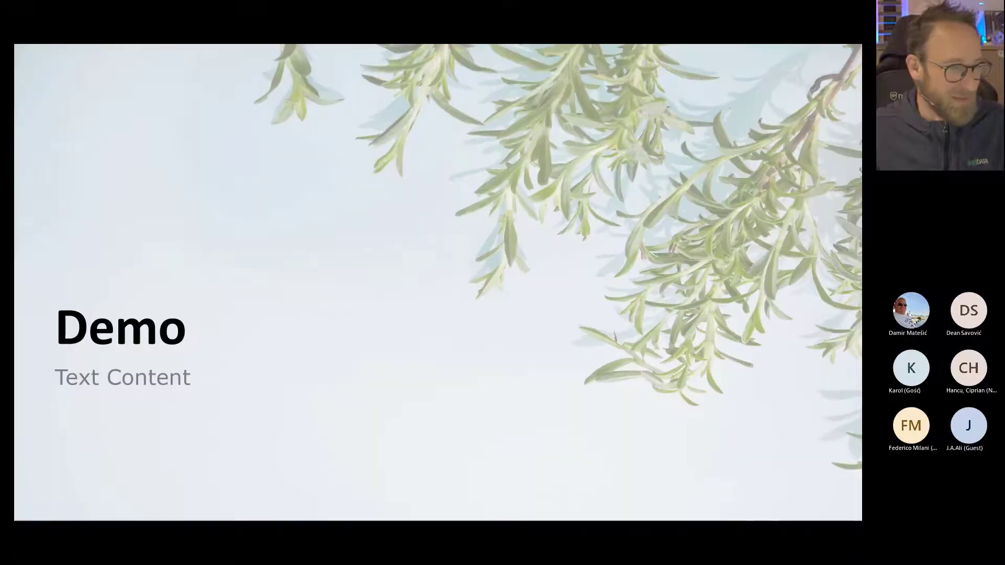
click(608, 269)
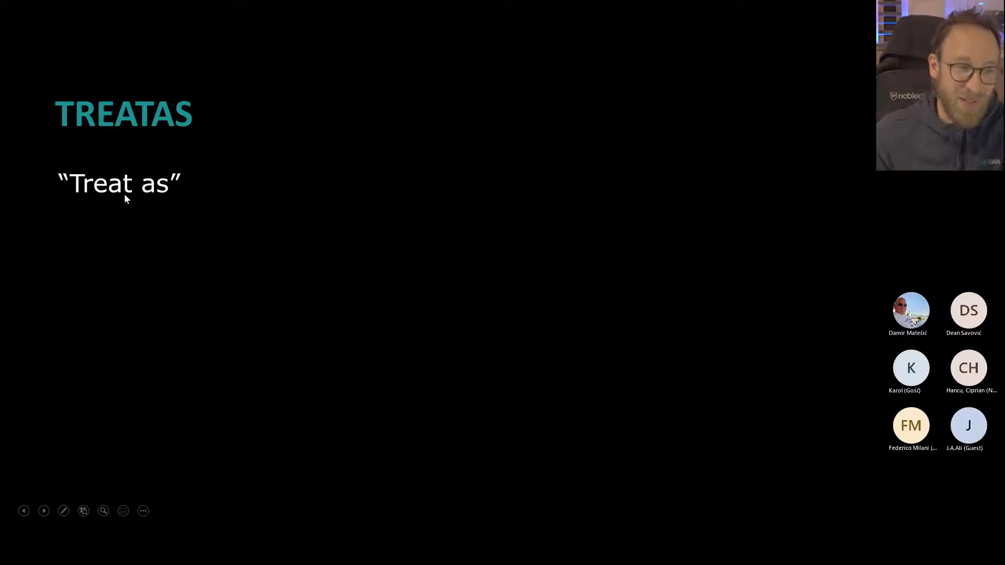
click(264, 174)
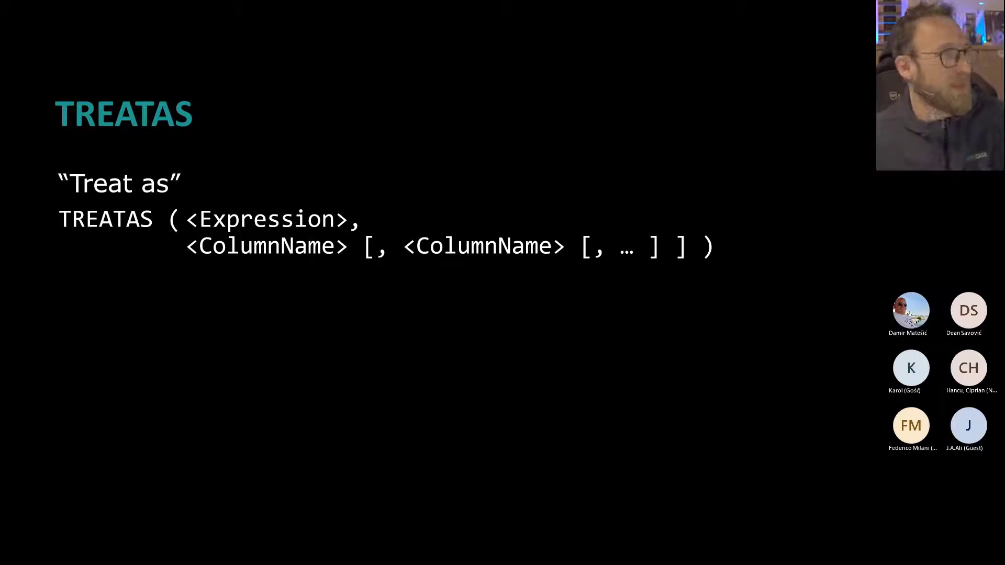
key(alt+Tab)
Step: Examine the _LanguageID variable and the _Dim1 and _Dim2 filters inside CALCULATE in the Sales formula again
click(195, 108)
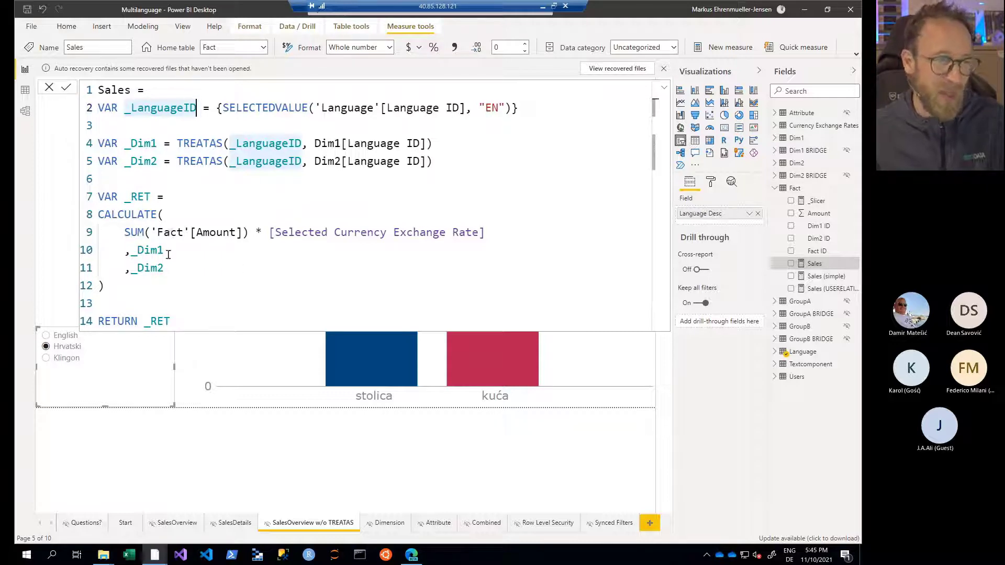
click(137, 251)
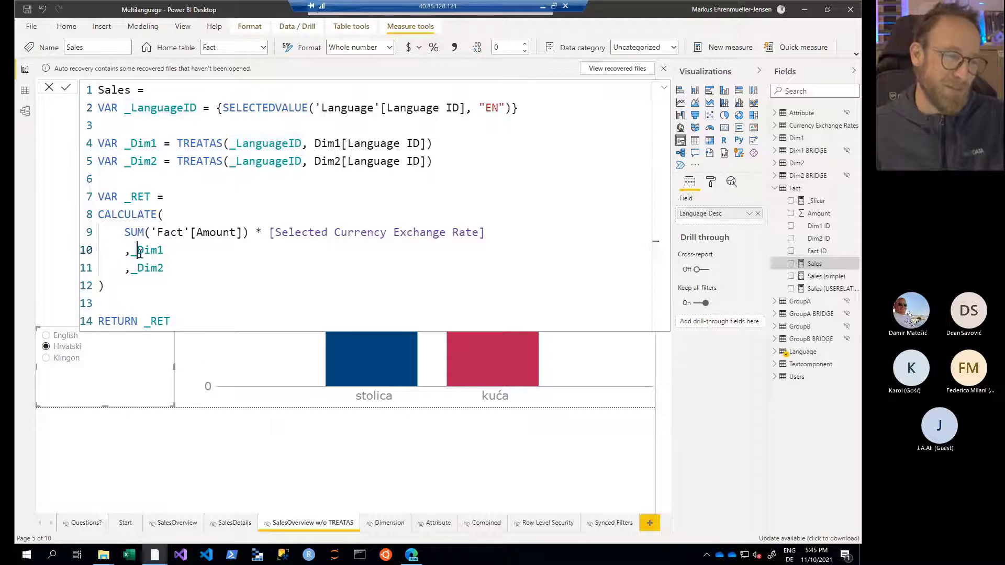
click(140, 265)
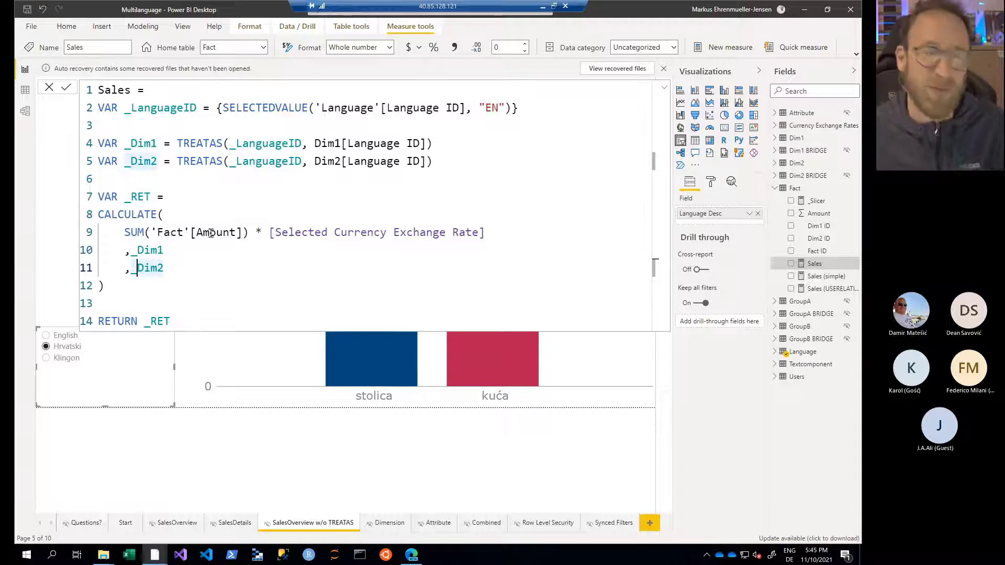
key(alt+Tab)
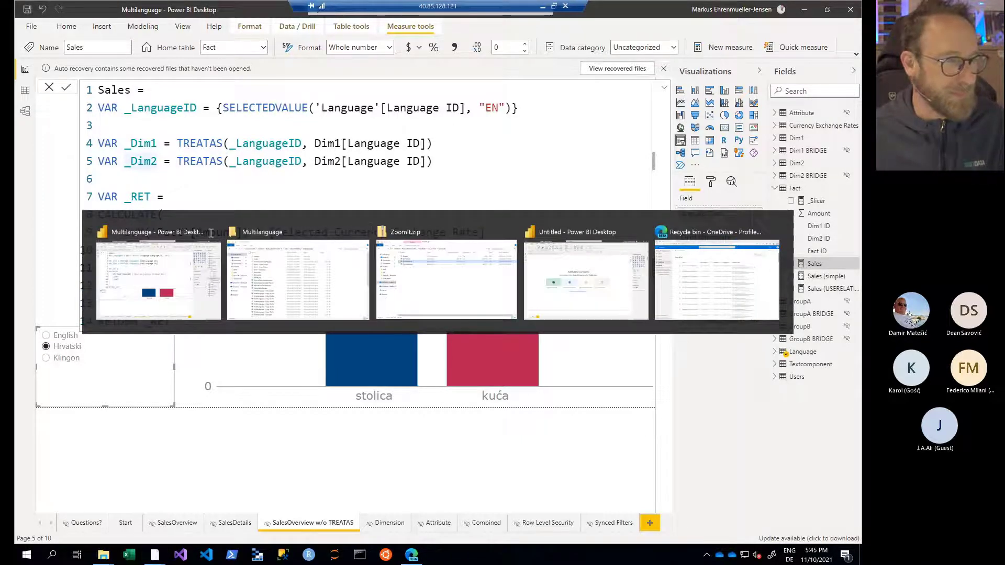
click(212, 237)
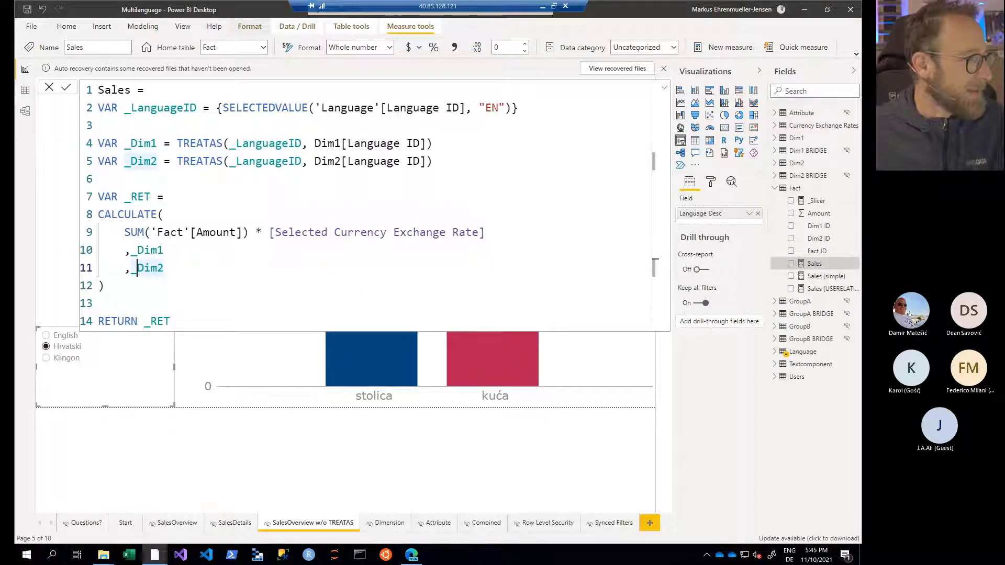
key(alt+Tab)
key(Right)
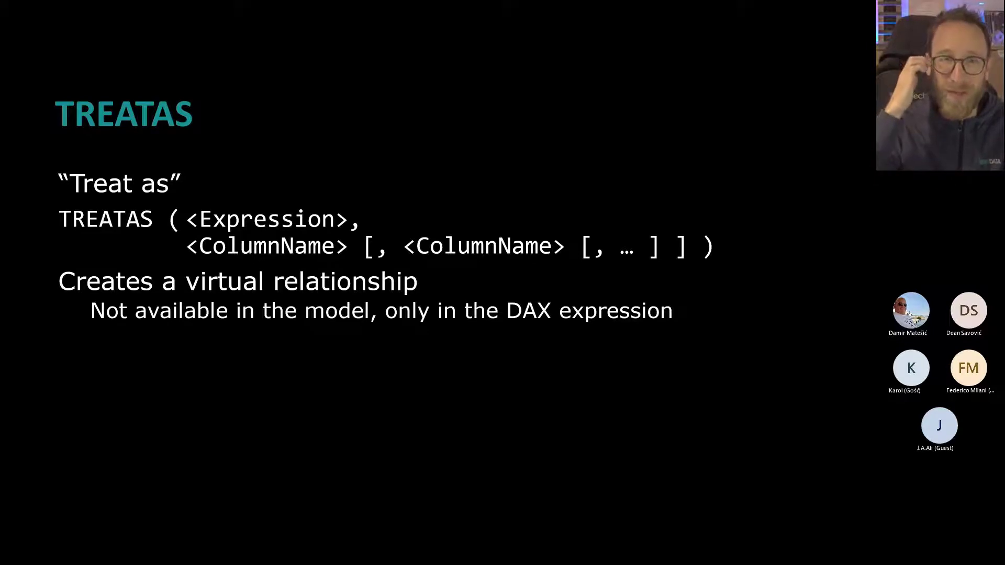
key(Right)
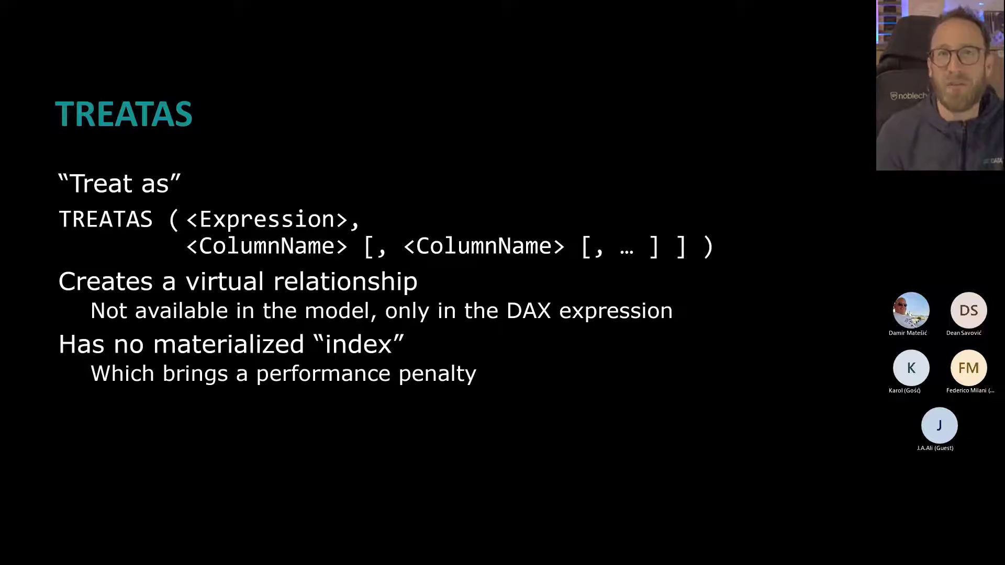
key(Right)
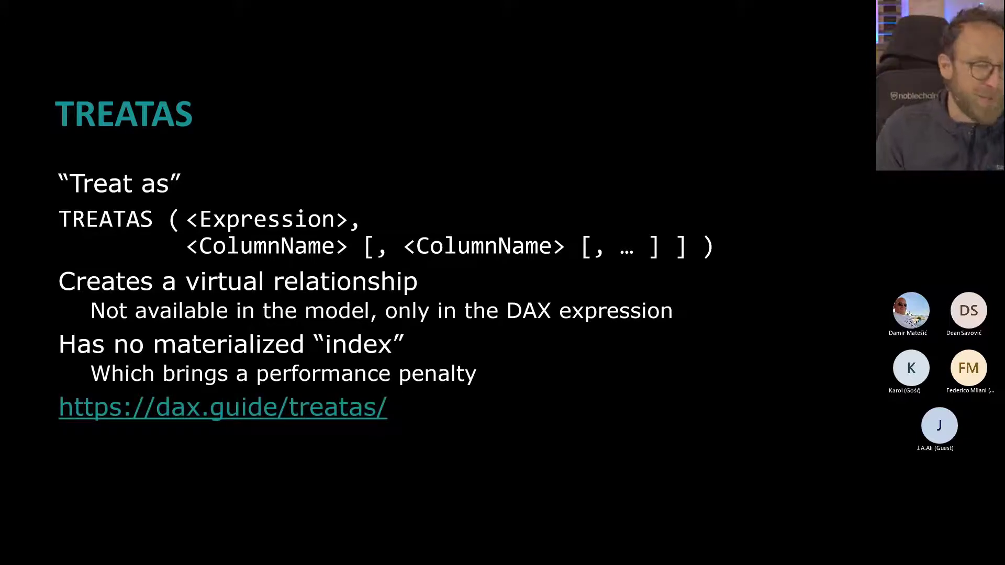
key(Right)
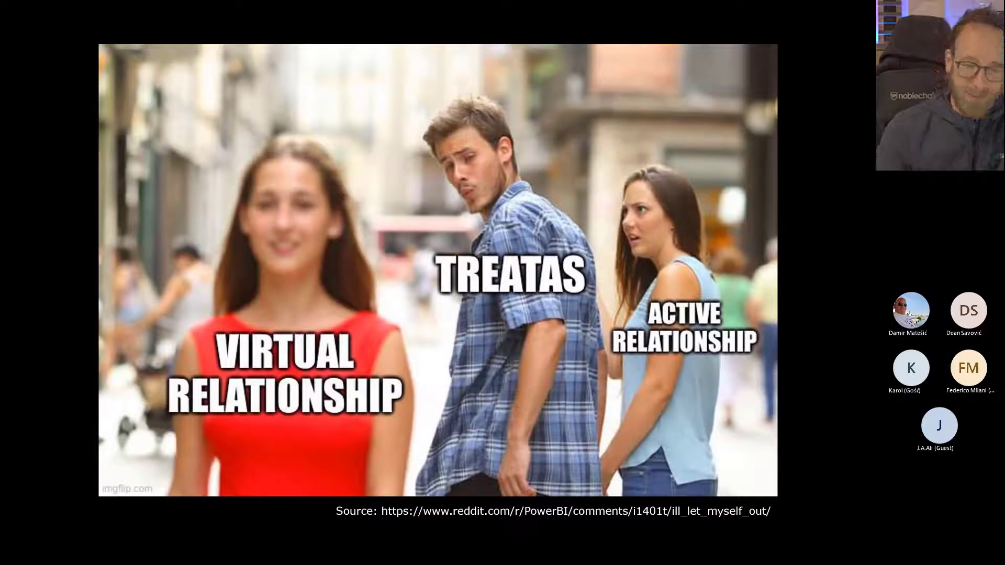
key(Right)
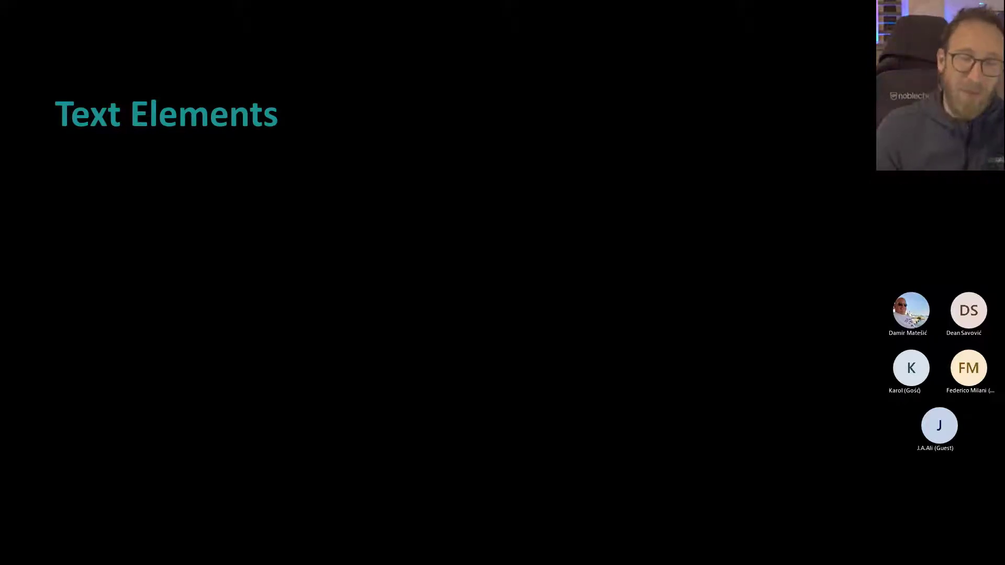
key(Right)
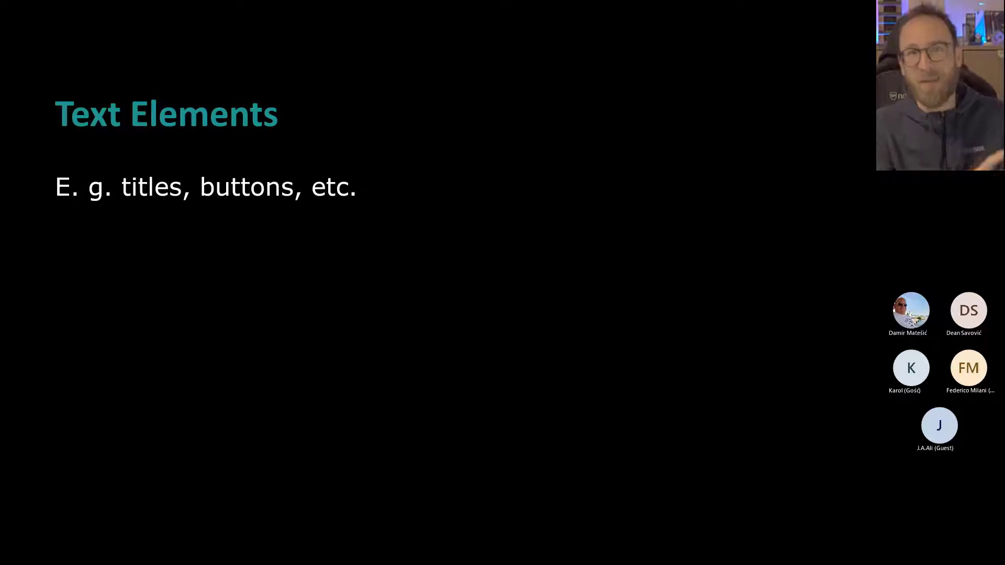
key(Right)
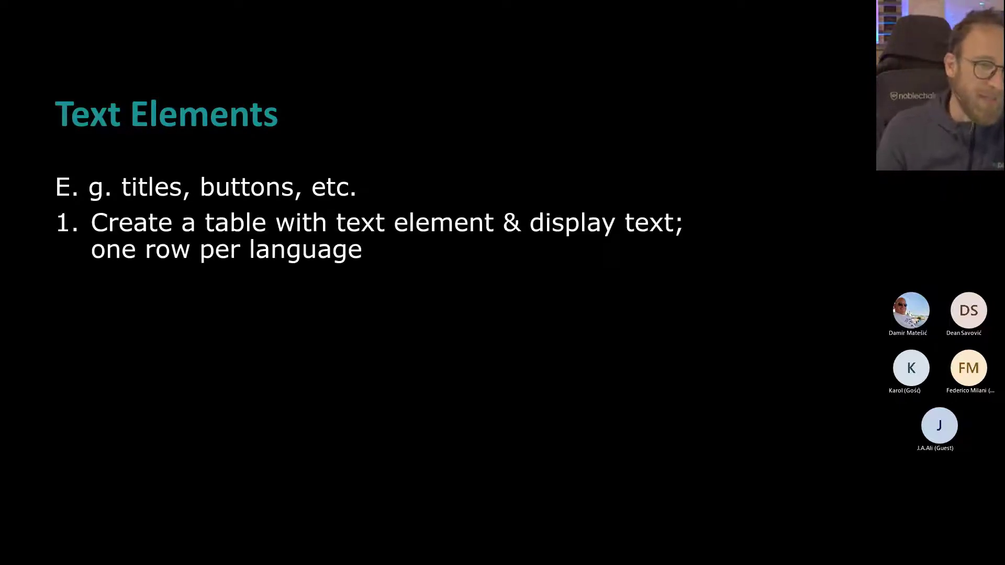
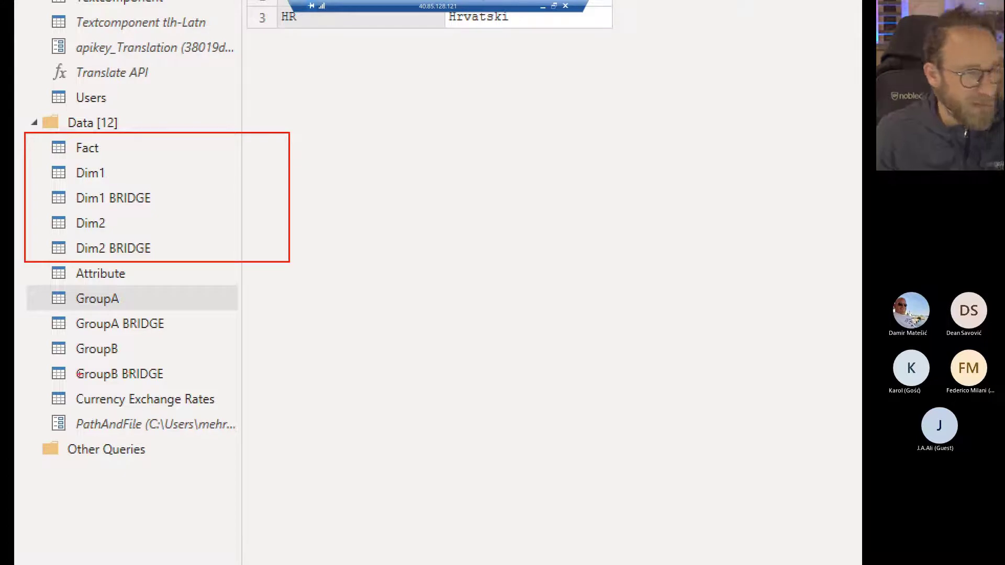
Step: Examine the Currency Exchange Rates query and PathAndFile parameter in the Data group, and the Language and Textcomponent queries in the Language group
drag(38, 386, 334, 414)
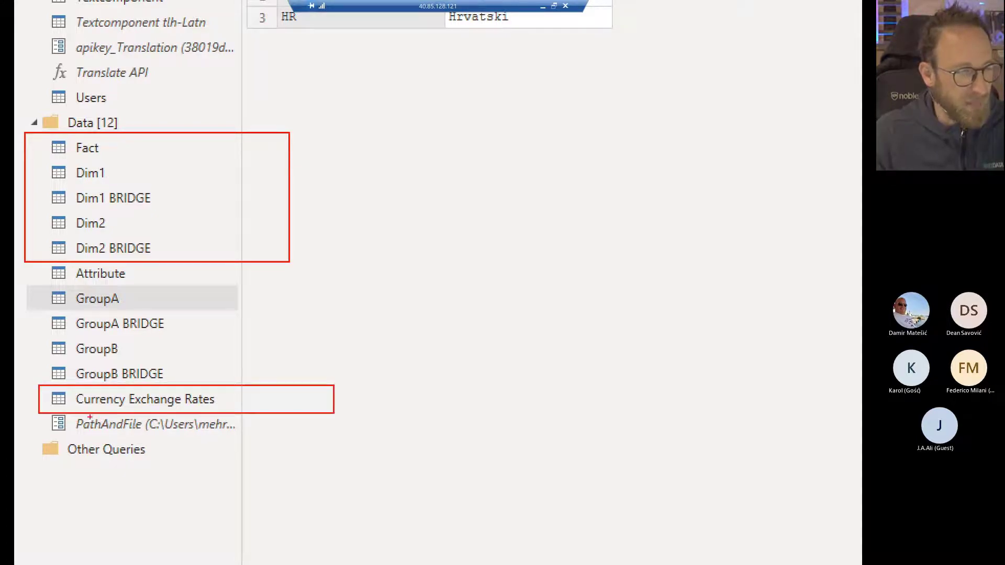
mouse_move(32, 412)
mouse_down()
mouse_move(153, 439)
mouse_move(290, 434)
mouse_up()
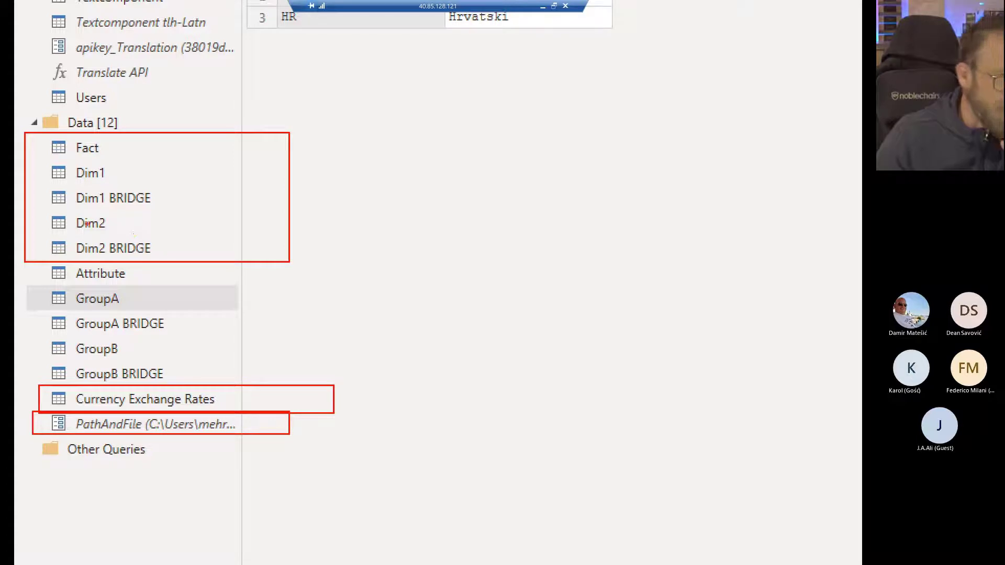
key(Escape)
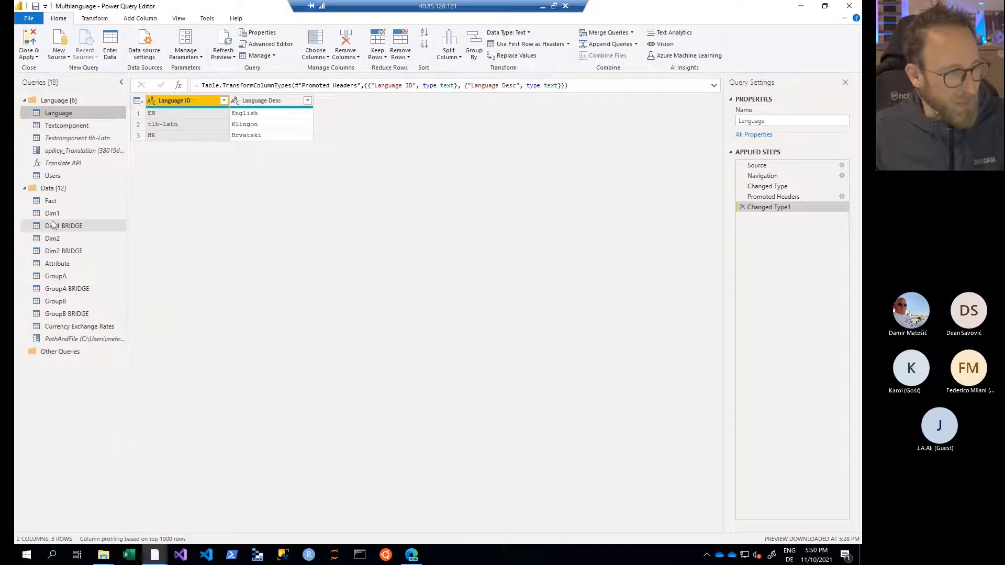
key(ctrl+1)
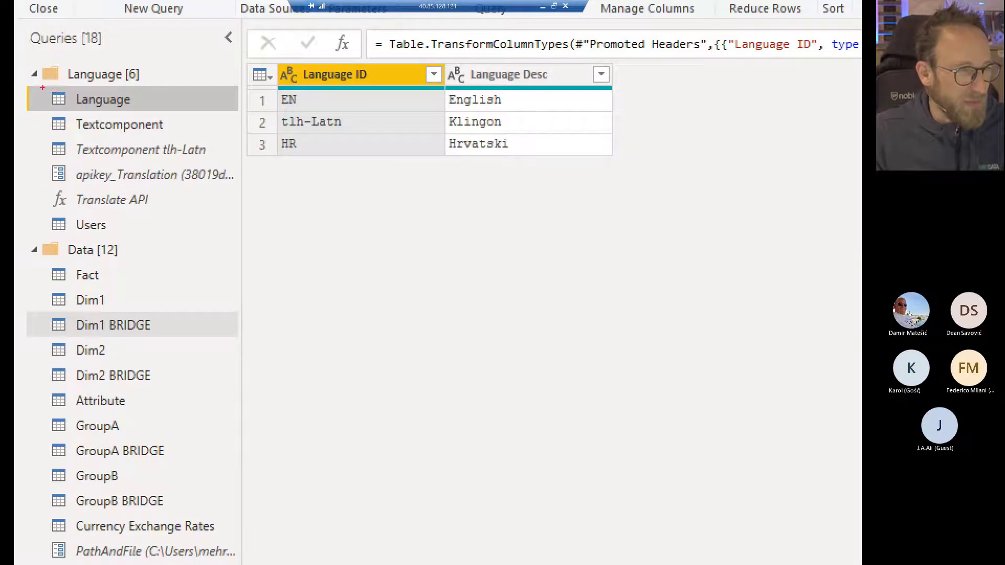
drag(41, 85, 149, 107)
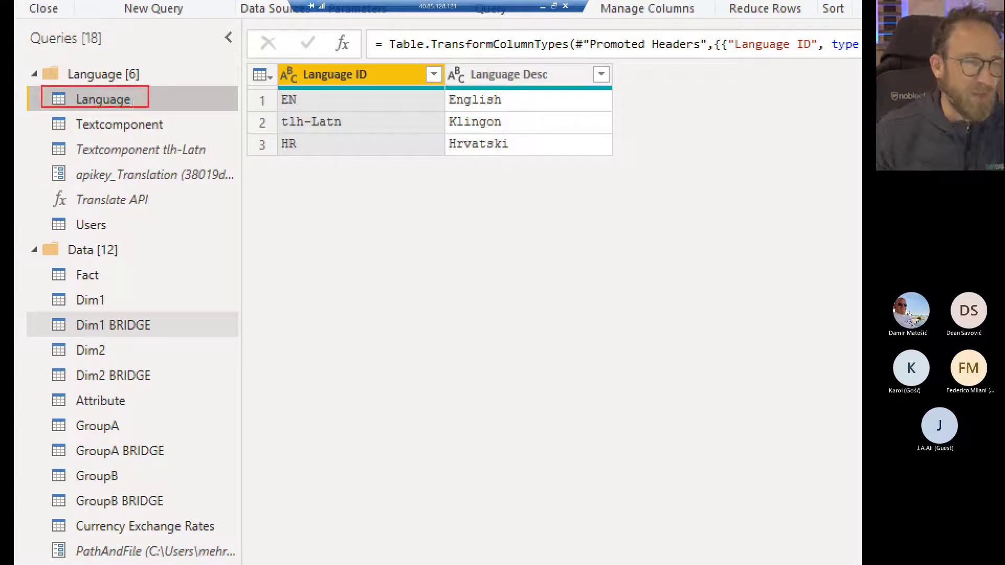
mouse_move(43, 114)
mouse_down()
mouse_move(182, 125)
mouse_move(197, 139)
mouse_up()
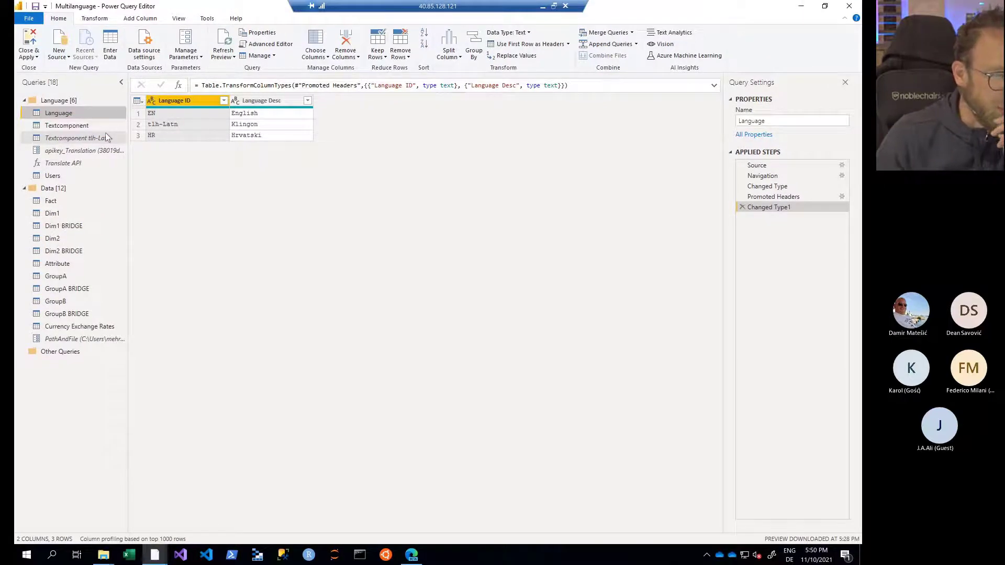
Step: Examine the Textcomponent query's data at its Changed Type1 step and at its Pivoted Column step
click(83, 125)
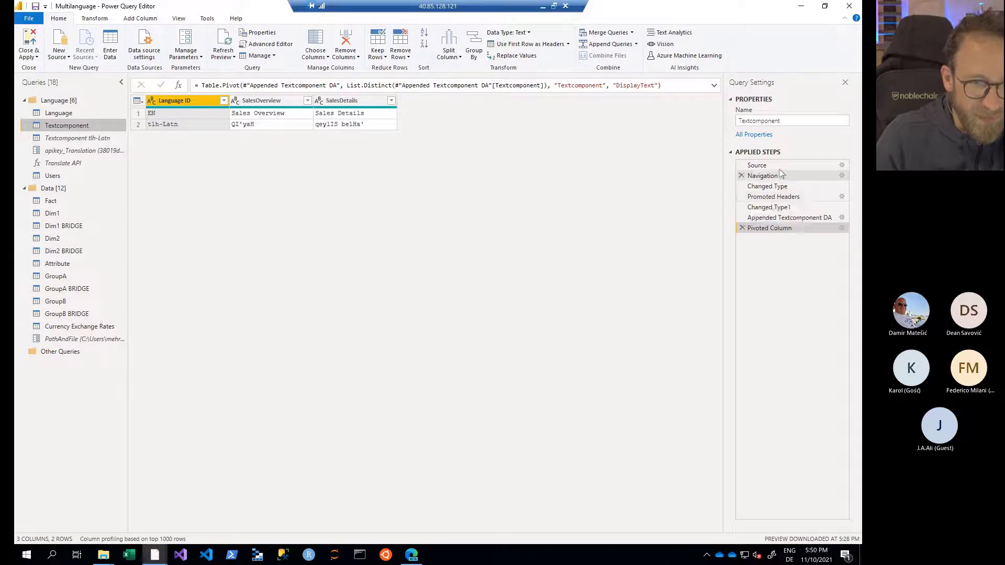
click(781, 207)
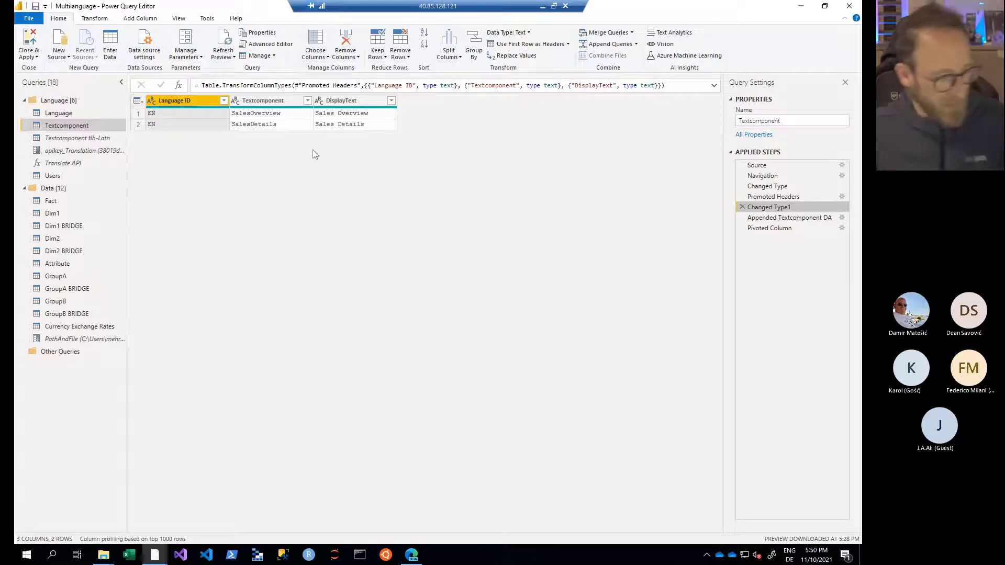
key(ctrl+1)
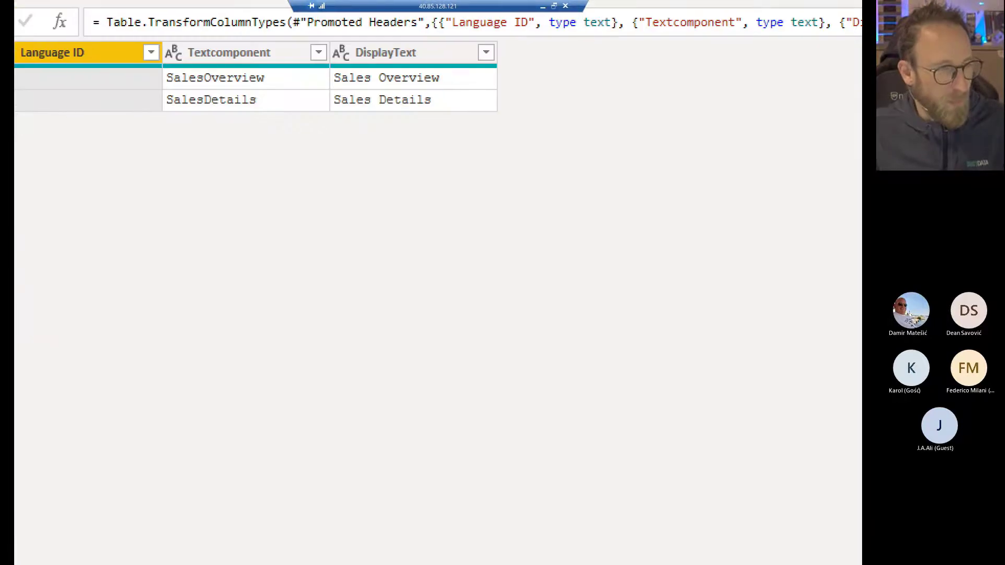
key(Escape)
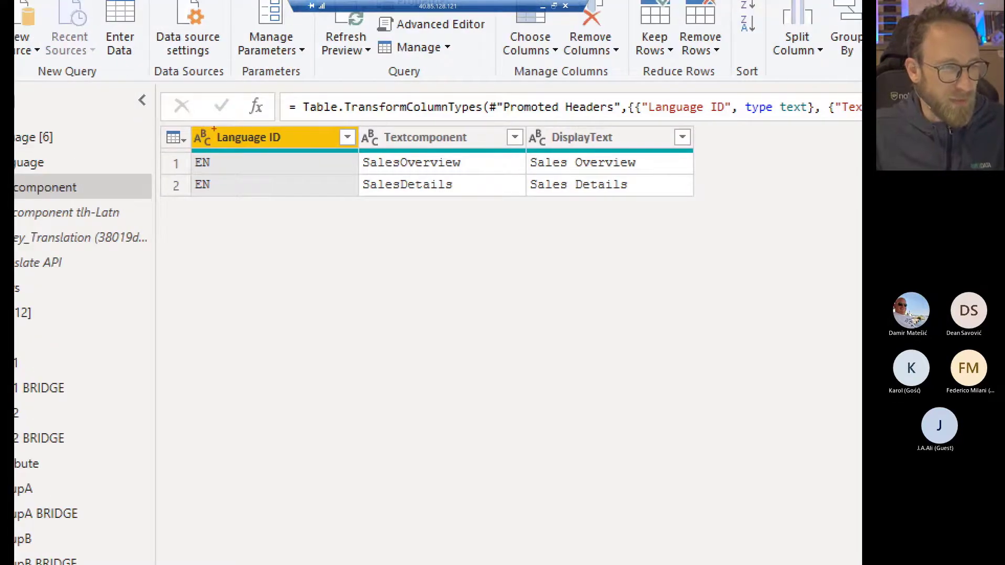
drag(182, 122, 303, 211)
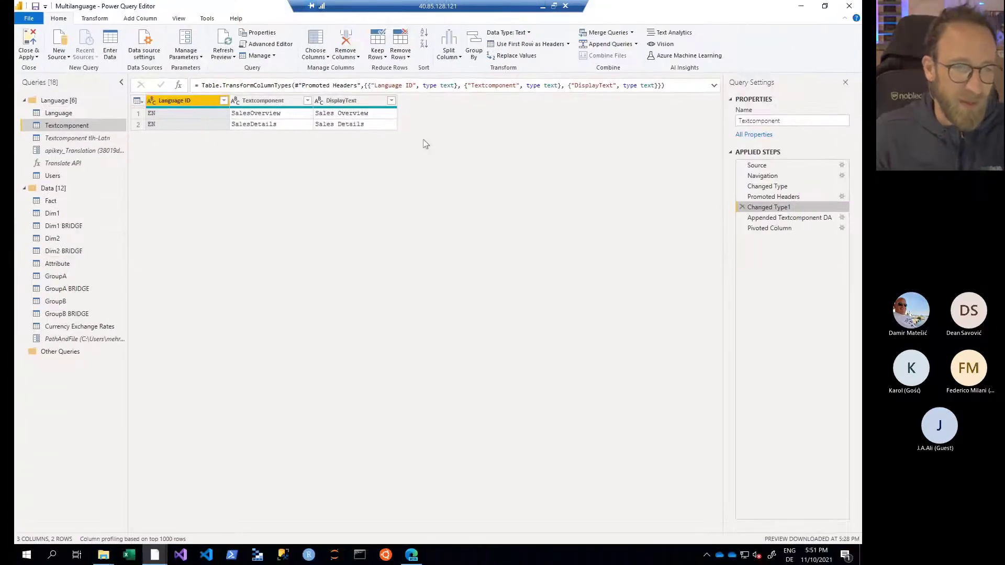
click(770, 229)
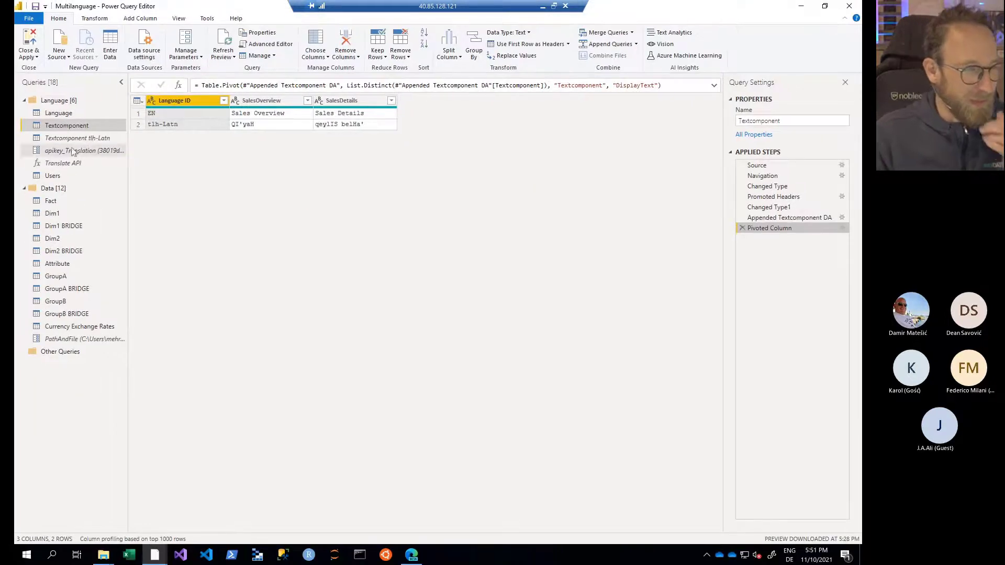
Step: Duplicate the Textcomponent tlh-Latn query and rename the copy Textcomponent HR
right_click(80, 140)
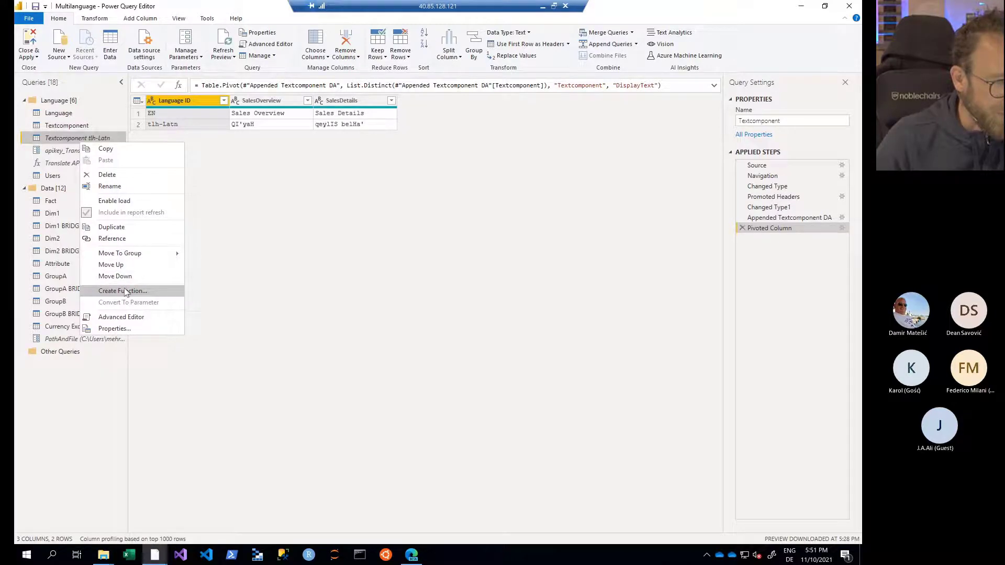
click(138, 227)
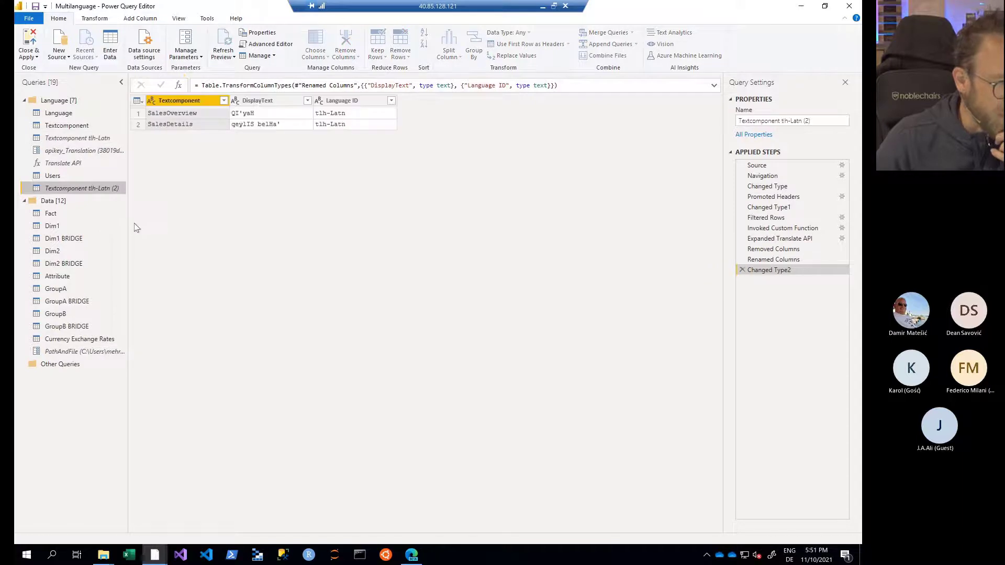
double_click(107, 189)
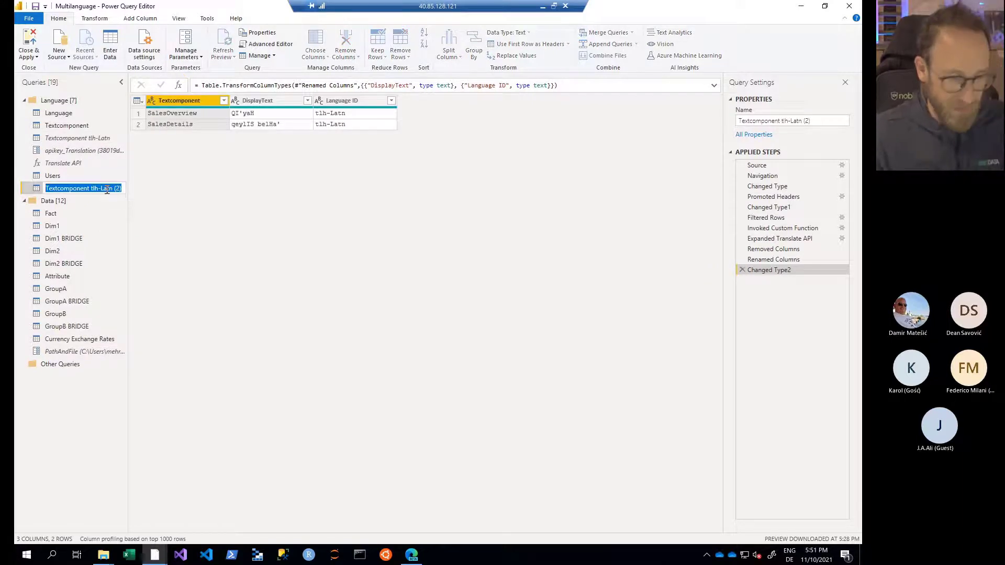
key(shift+Left)
key(shift+Left)
key(shift+Left)
key(ctrl+shift+Left)
key(ctrl+shift+Left)
key(ctrl+shift+Left)
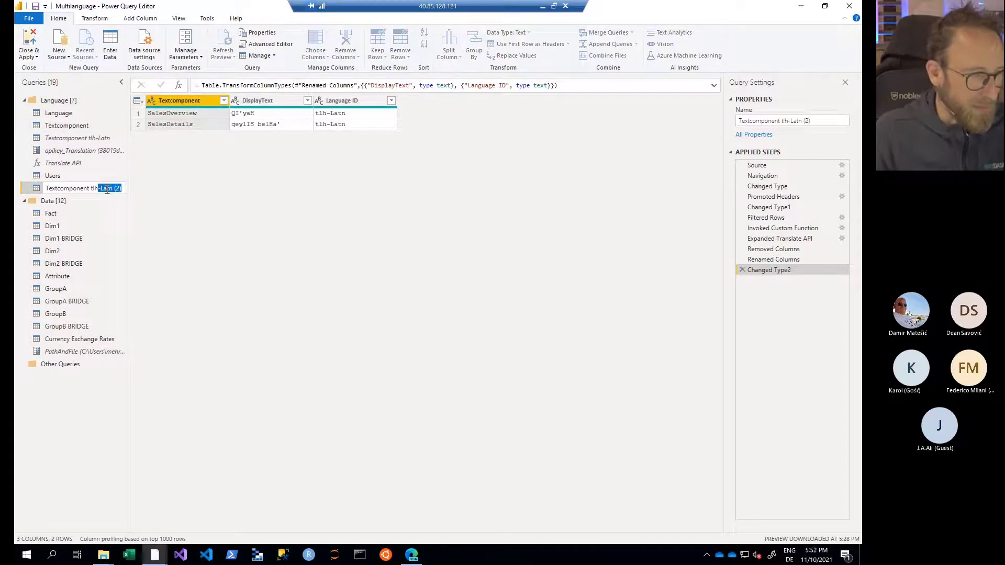
text(HR)
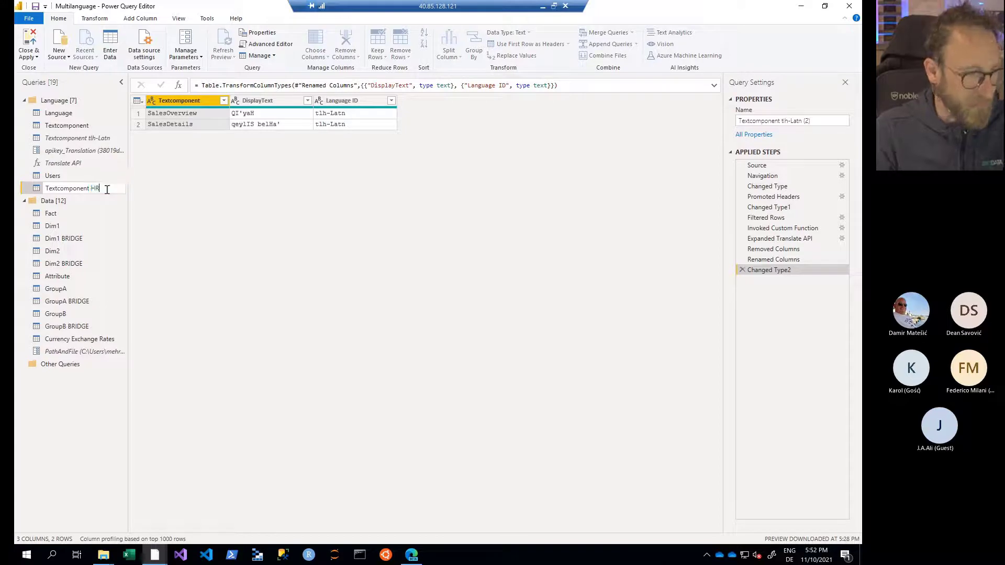
key(Return)
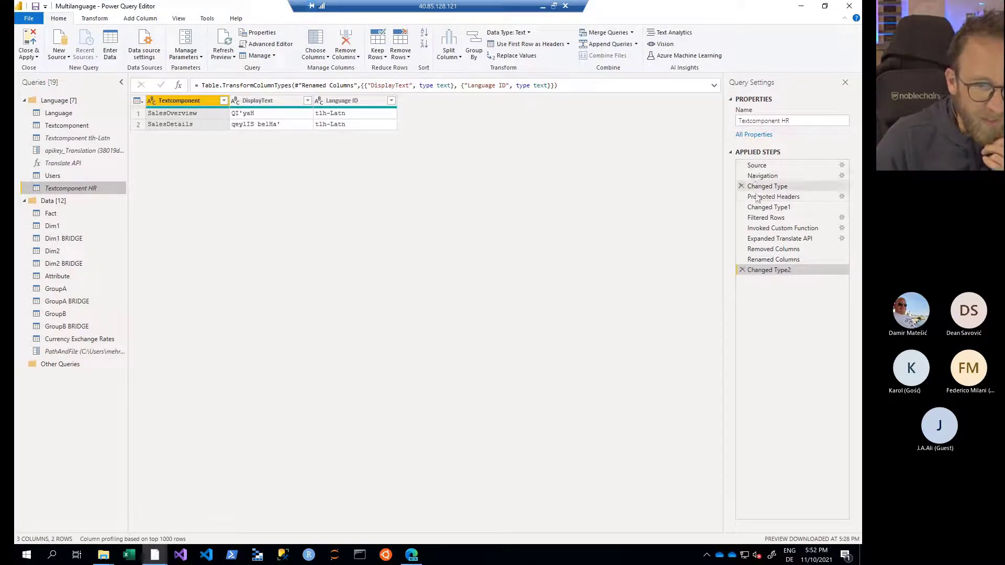
Step: Set the language argument of Textcomponent HR's invoked Translate API function to HR, and inspect the result at the Expanded Translate API step
click(776, 228)
click(774, 218)
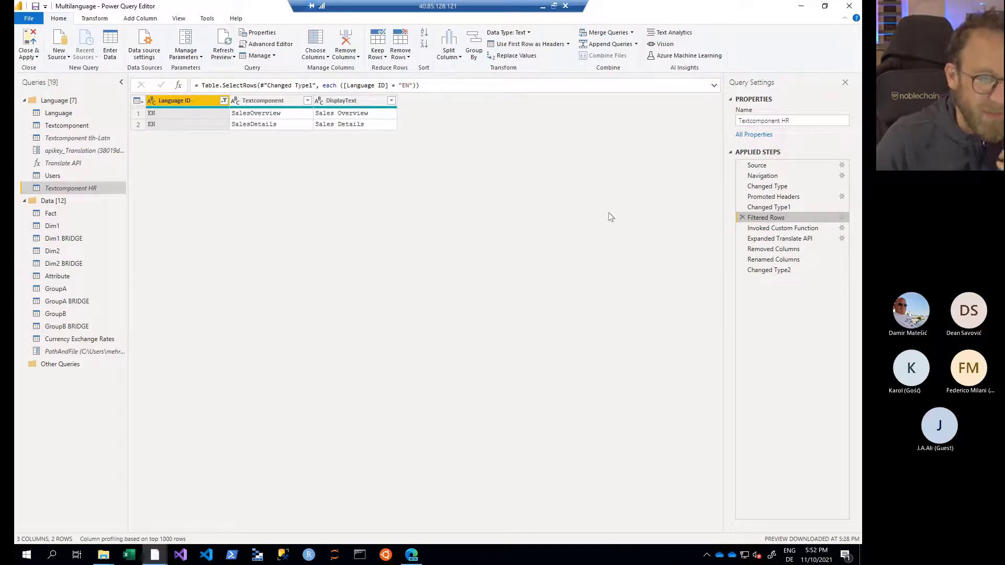
click(771, 229)
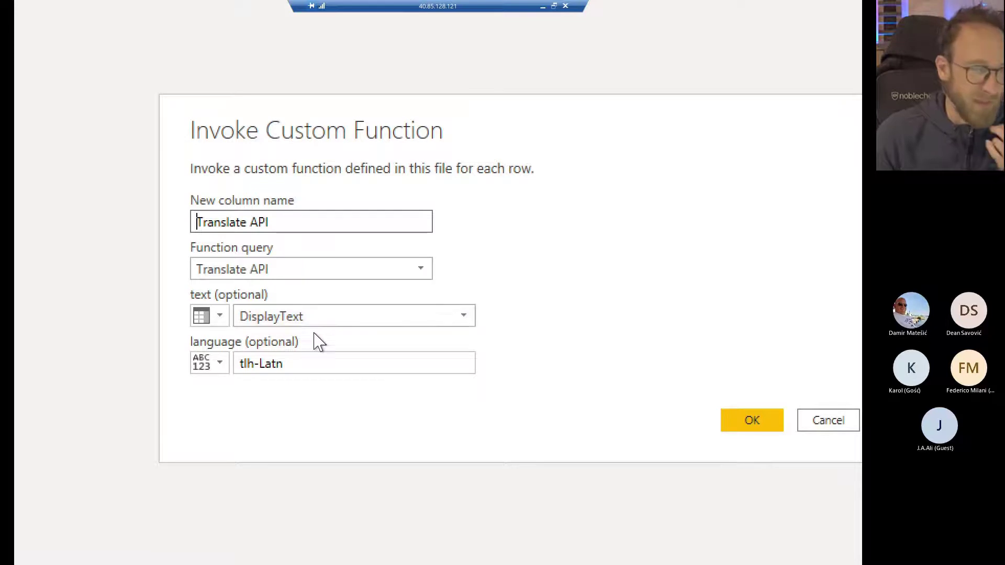
click(316, 360)
key(ctrl+a)
text(HR)
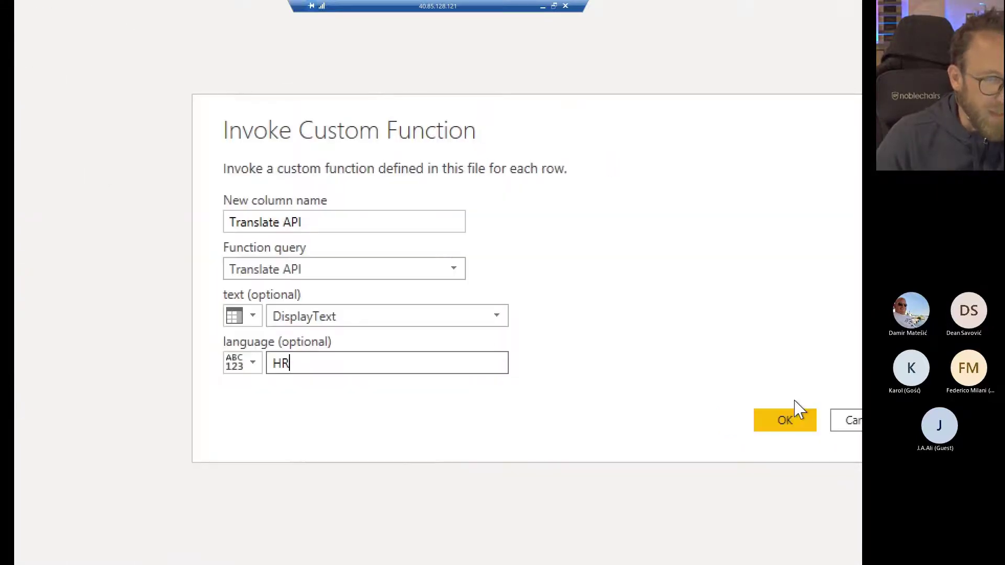
click(498, 417)
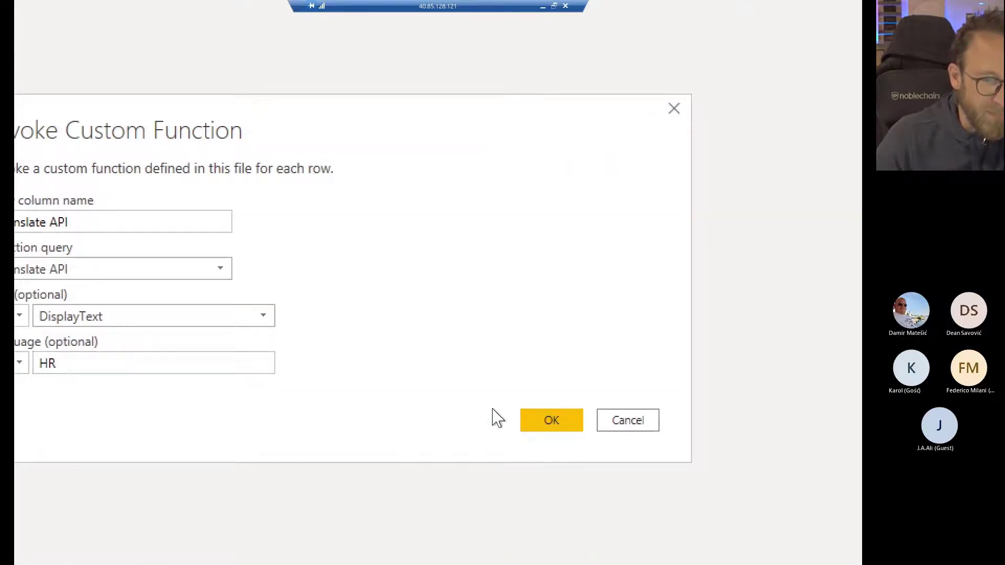
click(540, 419)
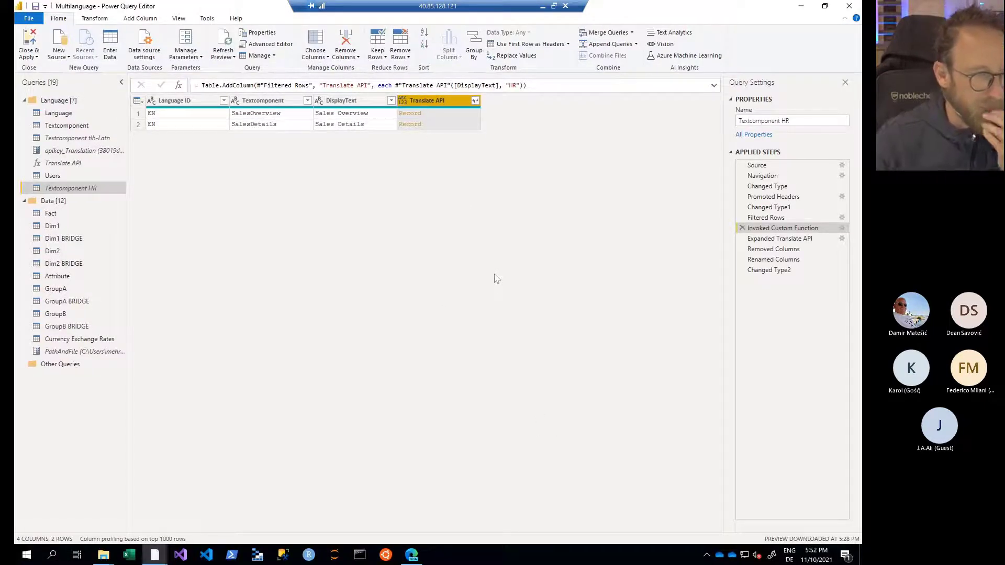
click(772, 239)
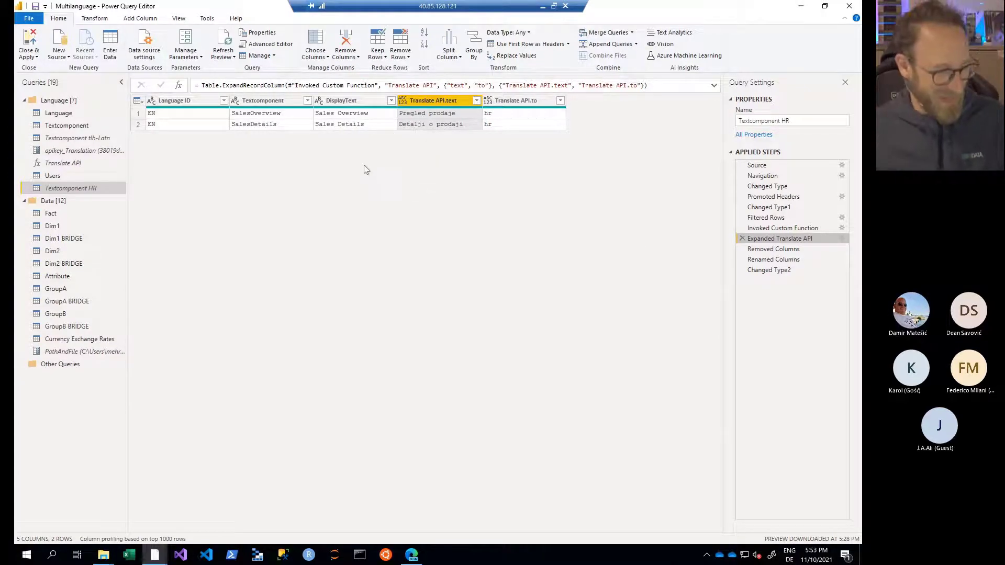
key(ctrl+1)
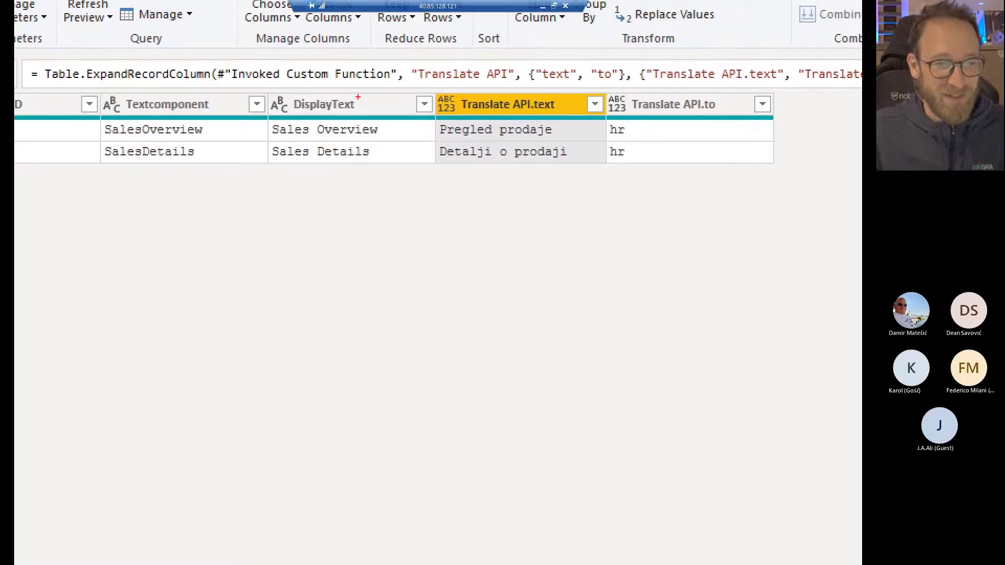
Step: Inspect the Textcomponent HR query at its Removed Columns, Renamed Columns and Changed Type2 steps
key(Escape)
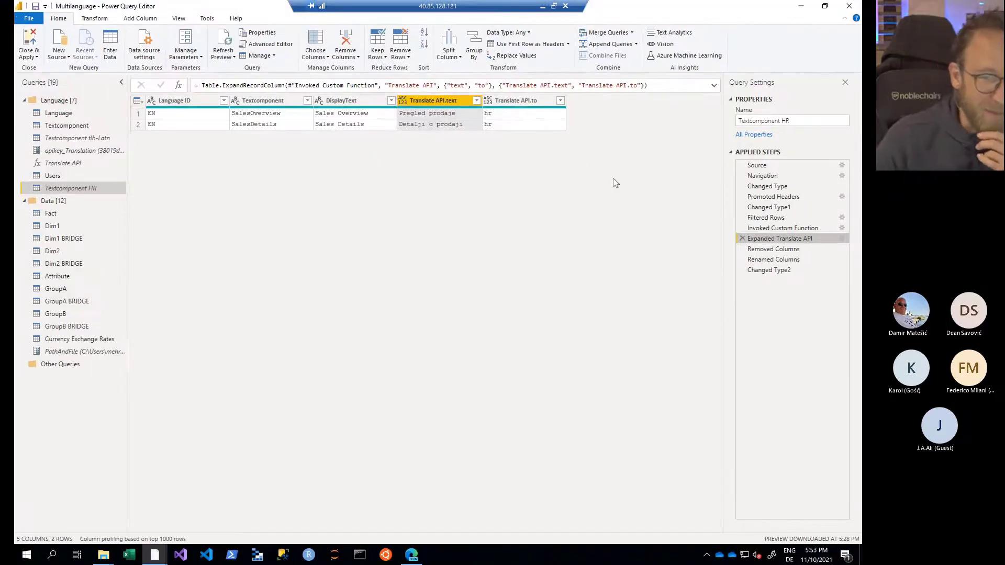
click(766, 250)
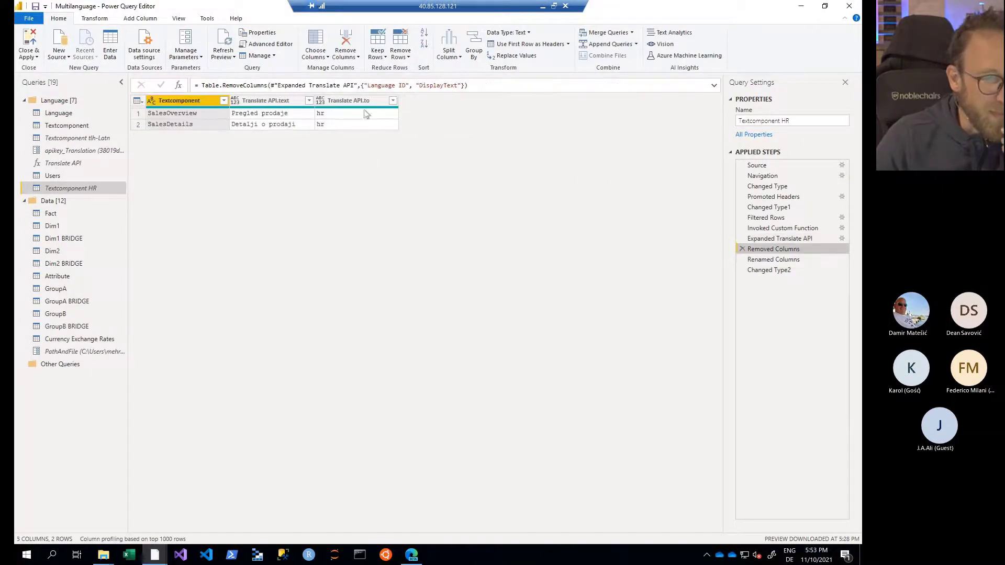
click(752, 260)
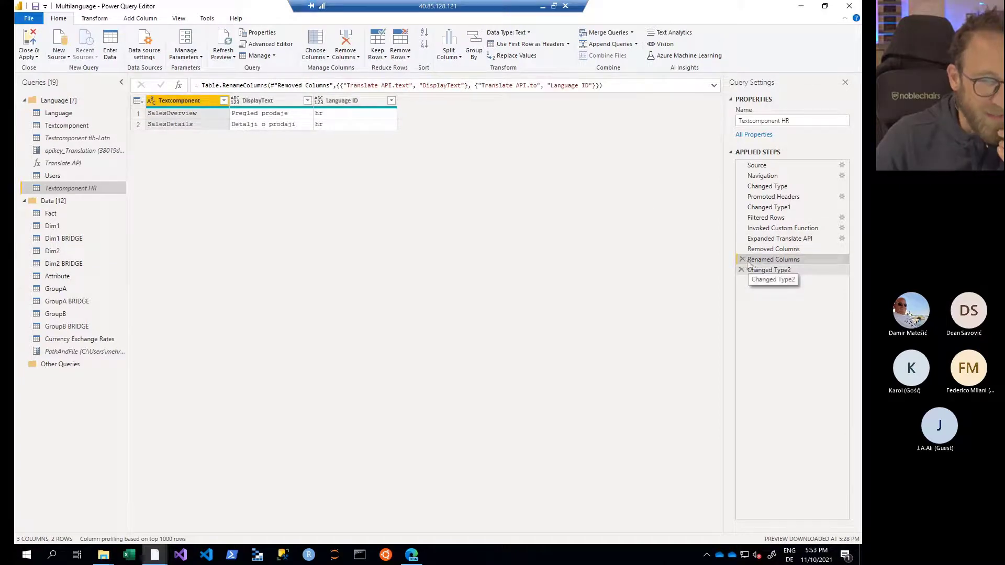
click(754, 270)
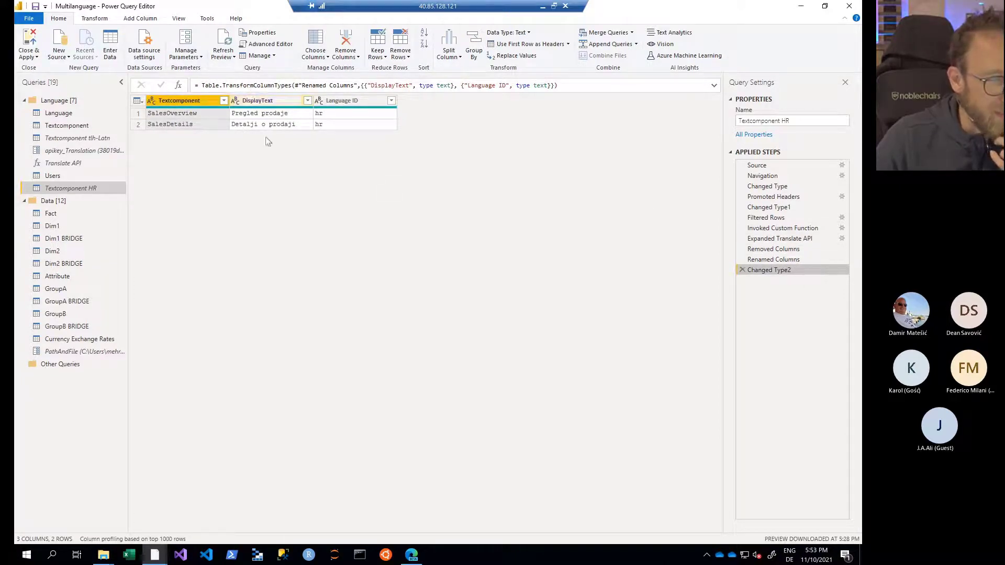
Step: Examine the Textcomponent query's Appended Textcomponent DA step and its append settings, leaving them unchanged
click(77, 127)
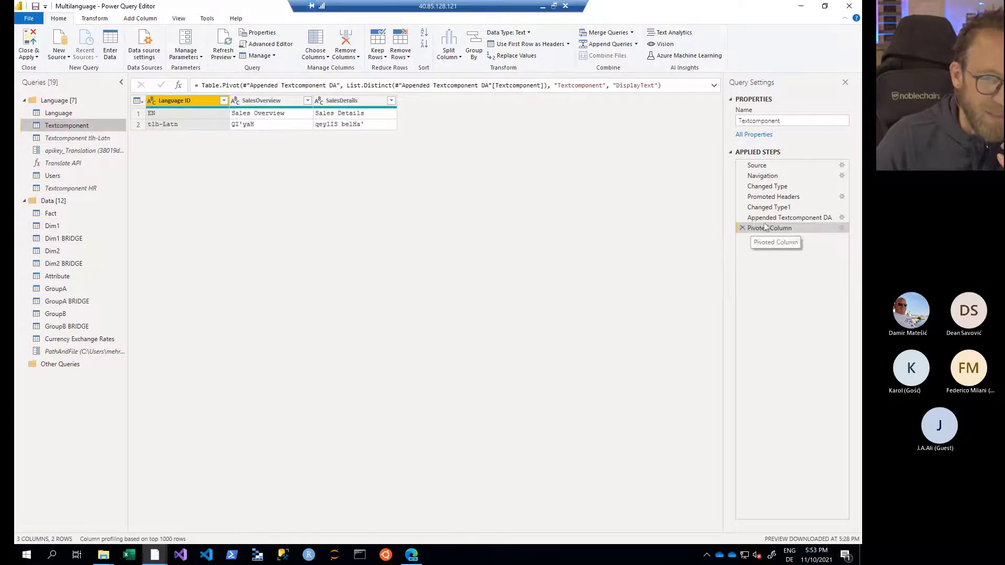
click(768, 219)
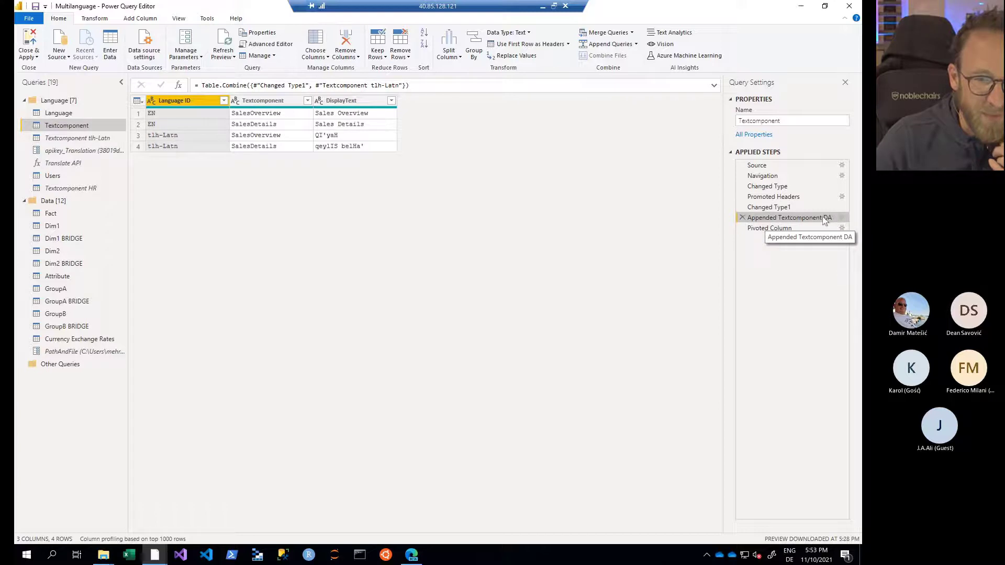
double_click(806, 218)
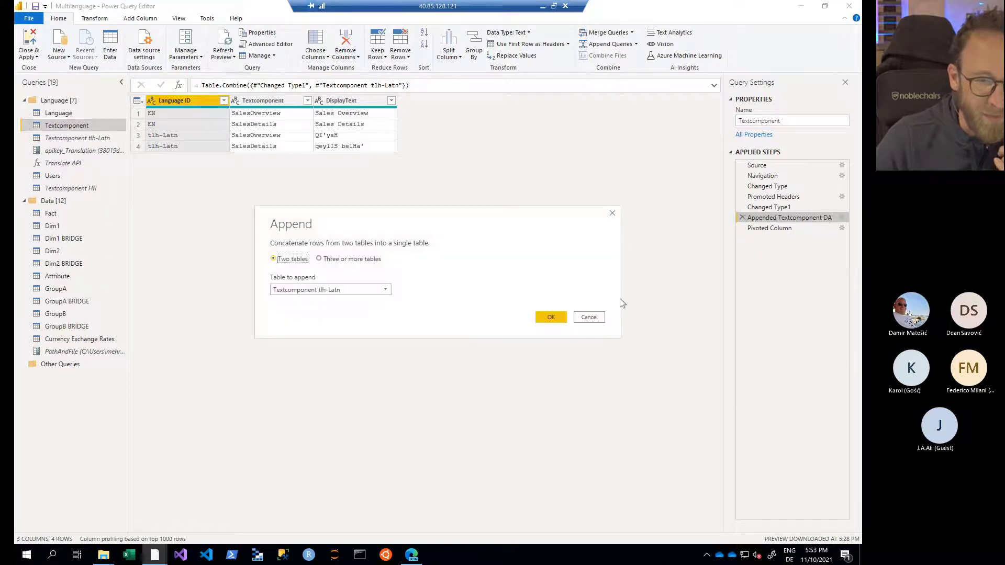
click(597, 317)
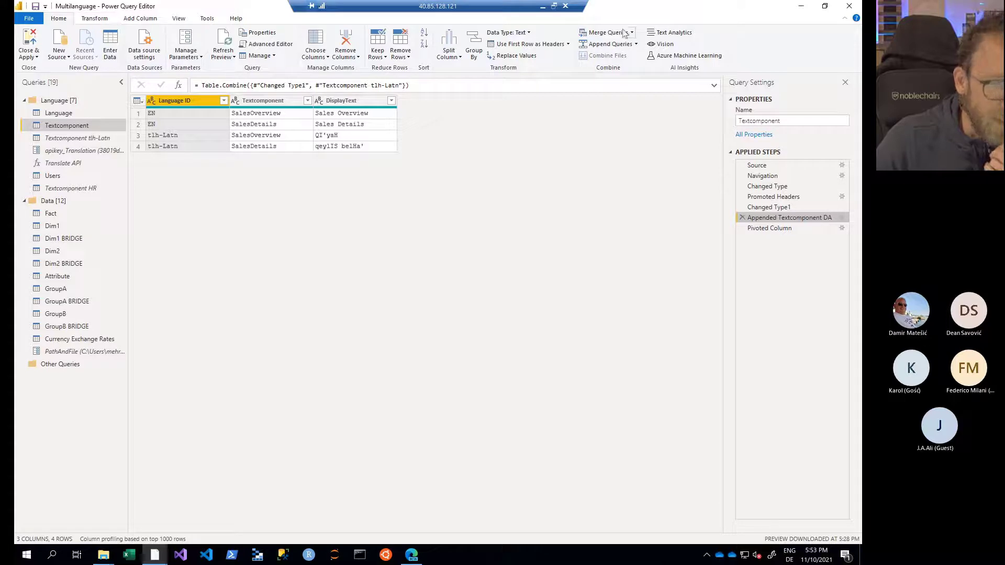
Step: Append Textcomponent HR as a new step after Appended Textcomponent DA in the Textcomponent query, and apply the query changes to the report
click(633, 45)
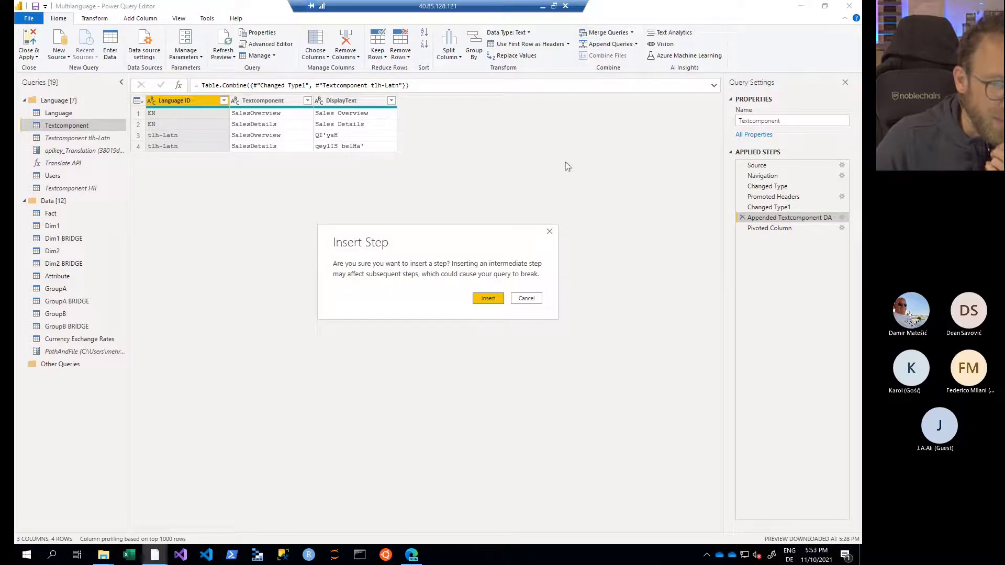
click(489, 298)
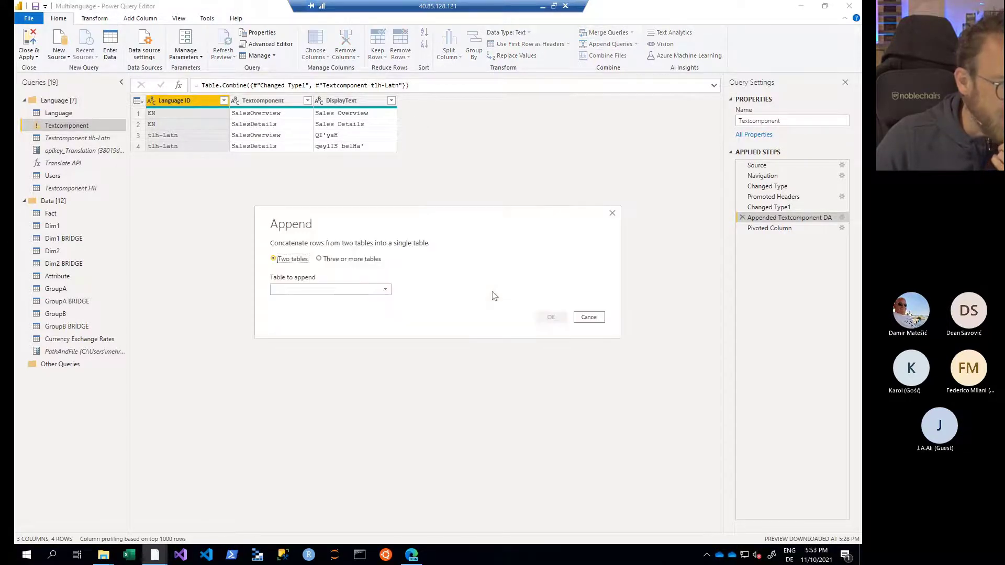
click(352, 291)
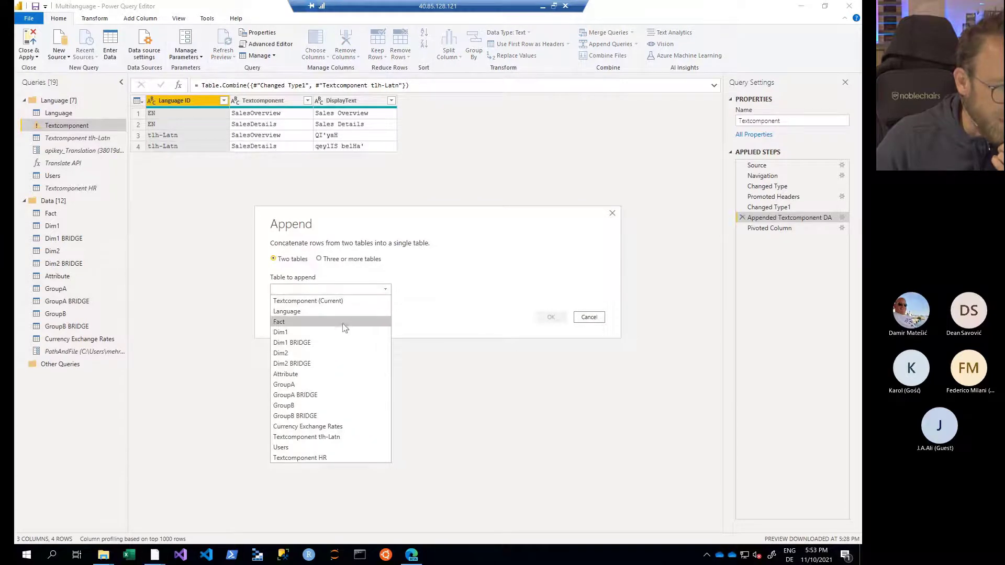
click(339, 458)
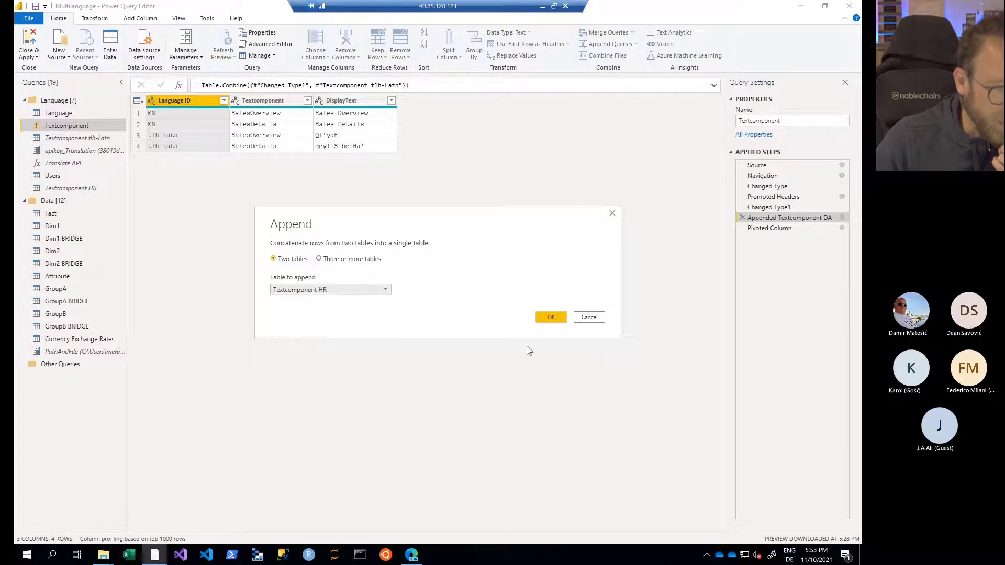
click(551, 317)
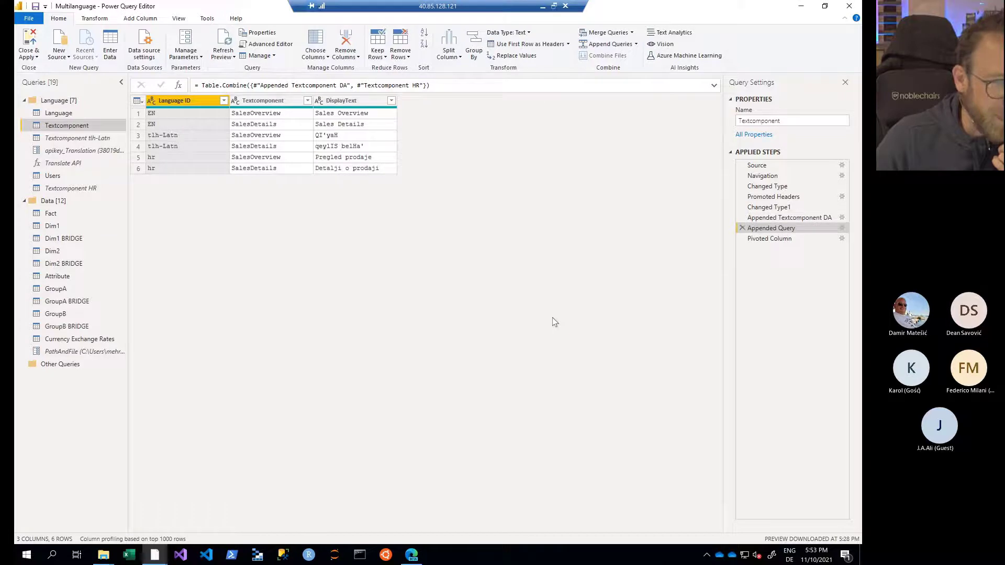
click(764, 239)
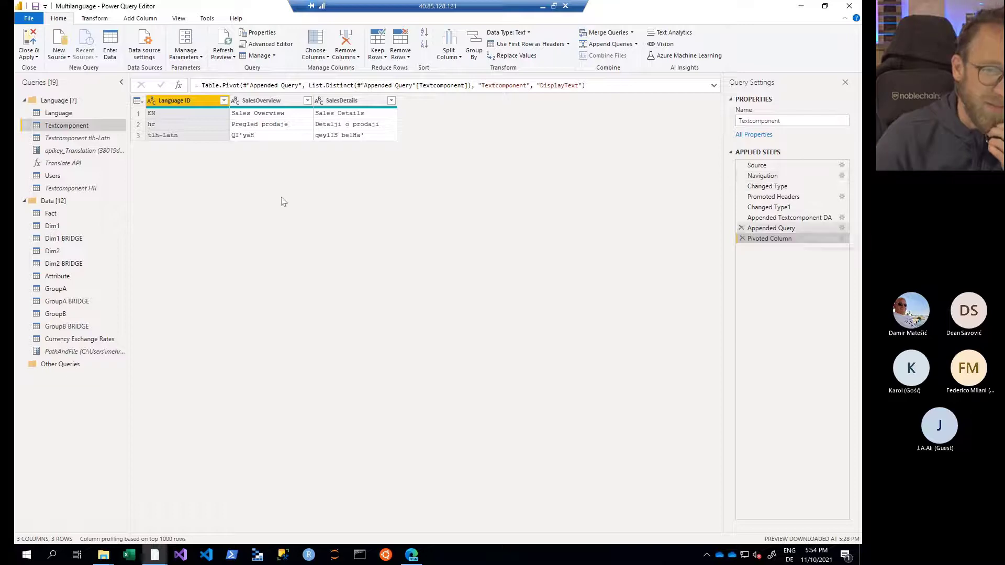
click(32, 46)
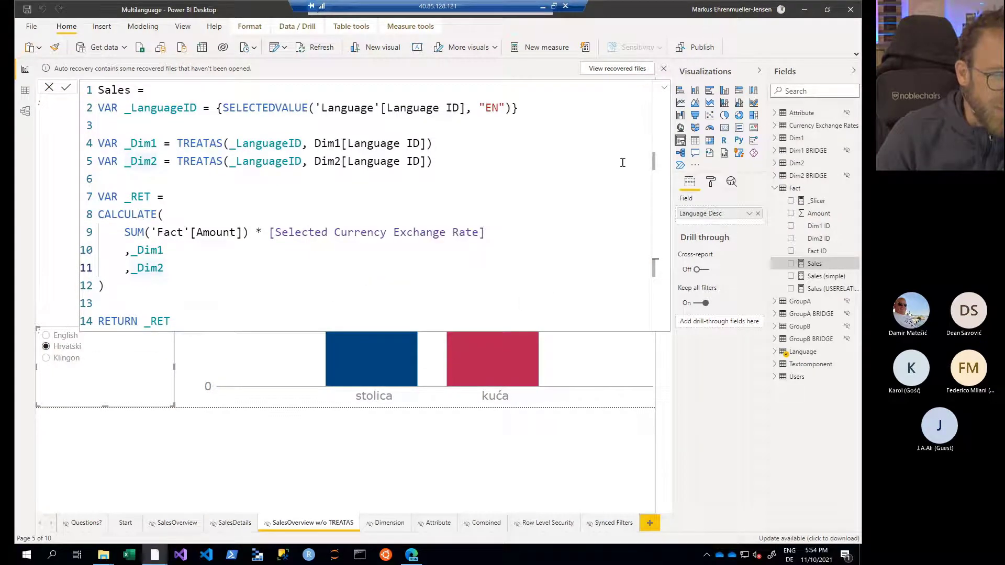
Step: Close the Sales measure's formula and examine the relationship between Language and Textcomponent in the data model
click(51, 88)
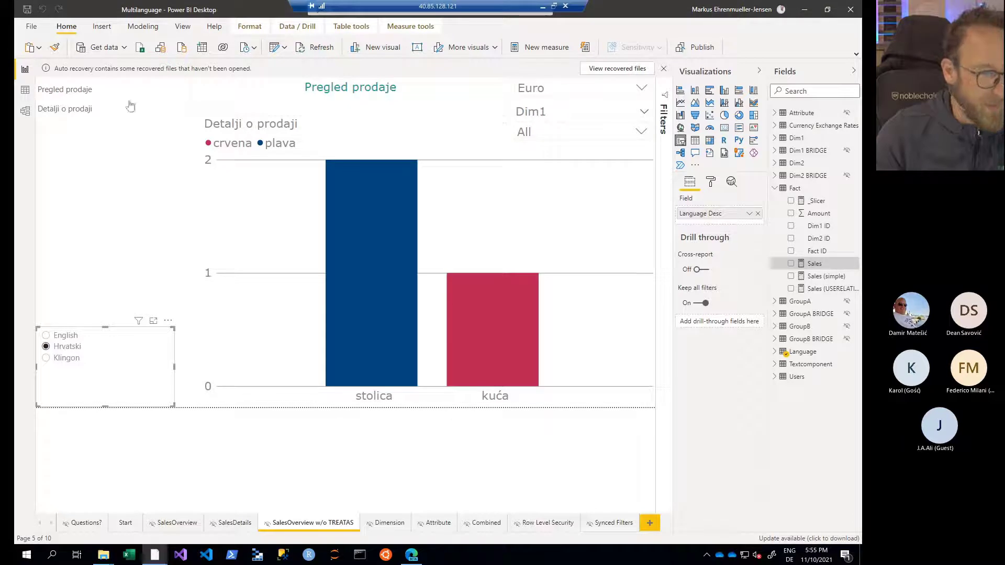
click(24, 111)
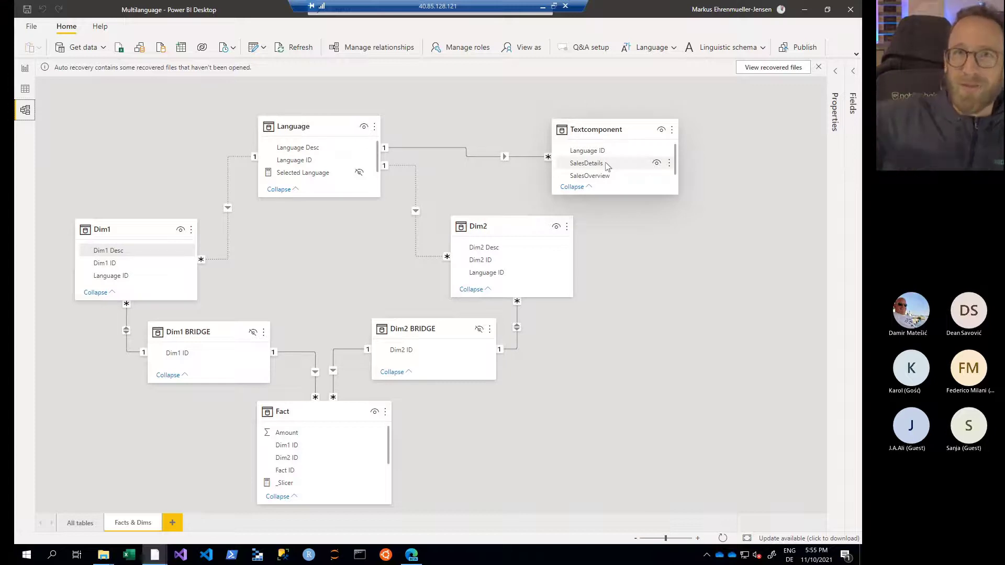
click(26, 69)
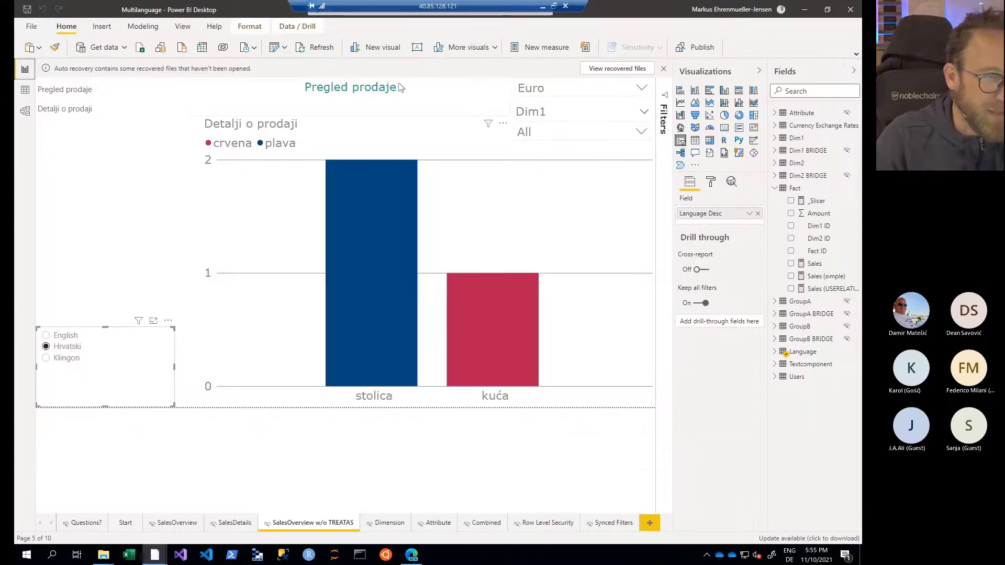
Step: Examine the Pregled prodaje title card's format options and field, and the Textcomponent table's columns
click(400, 87)
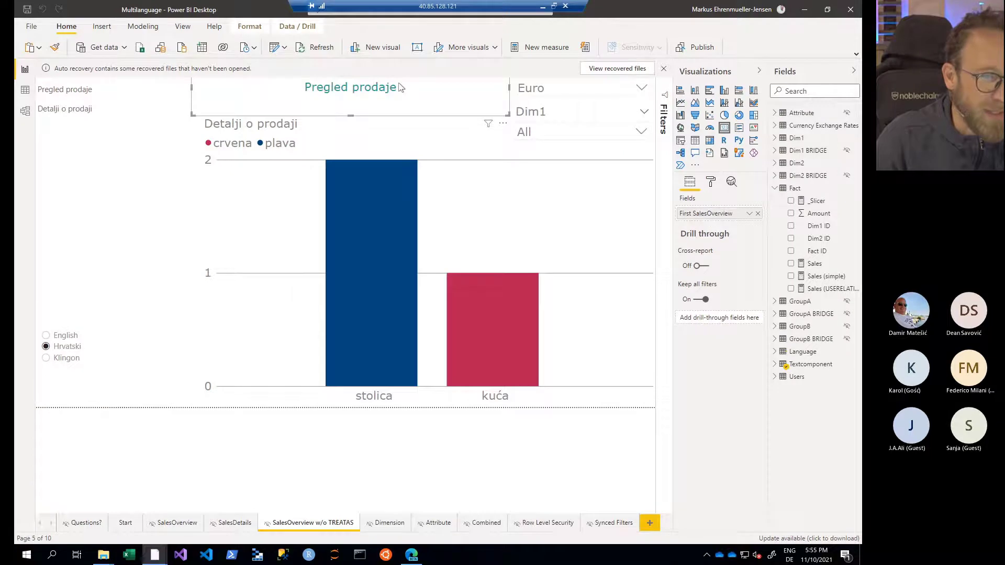
click(711, 183)
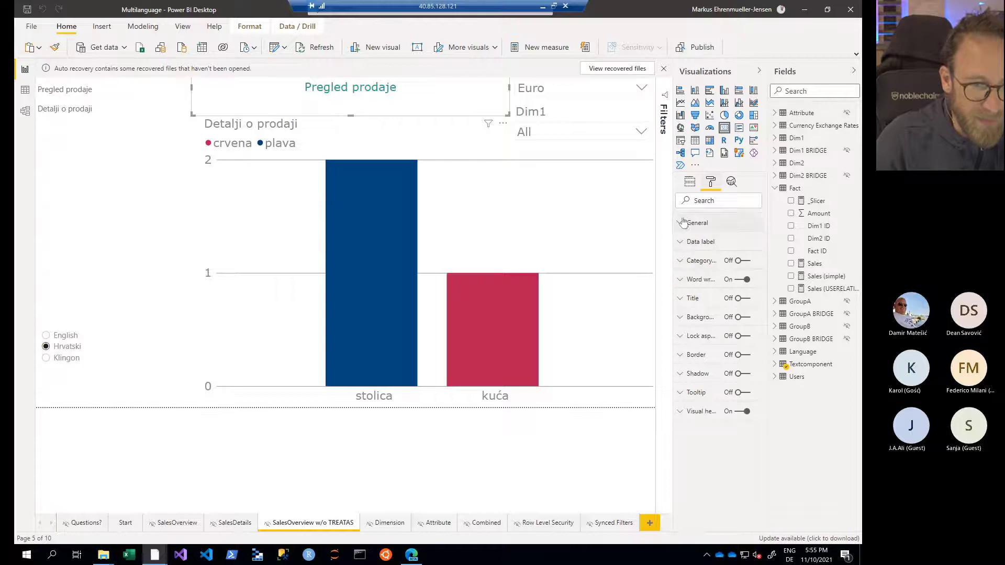
click(690, 183)
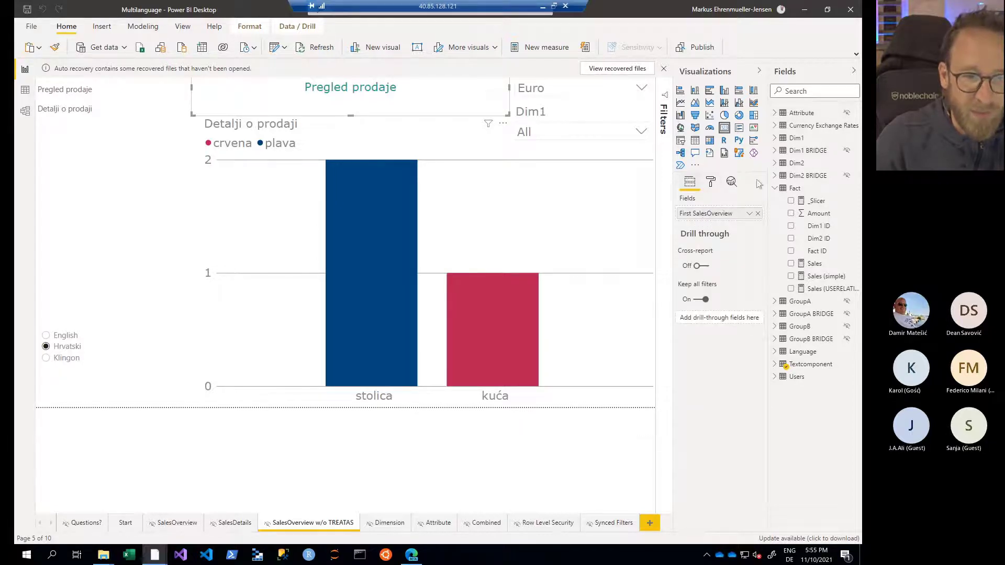
click(775, 189)
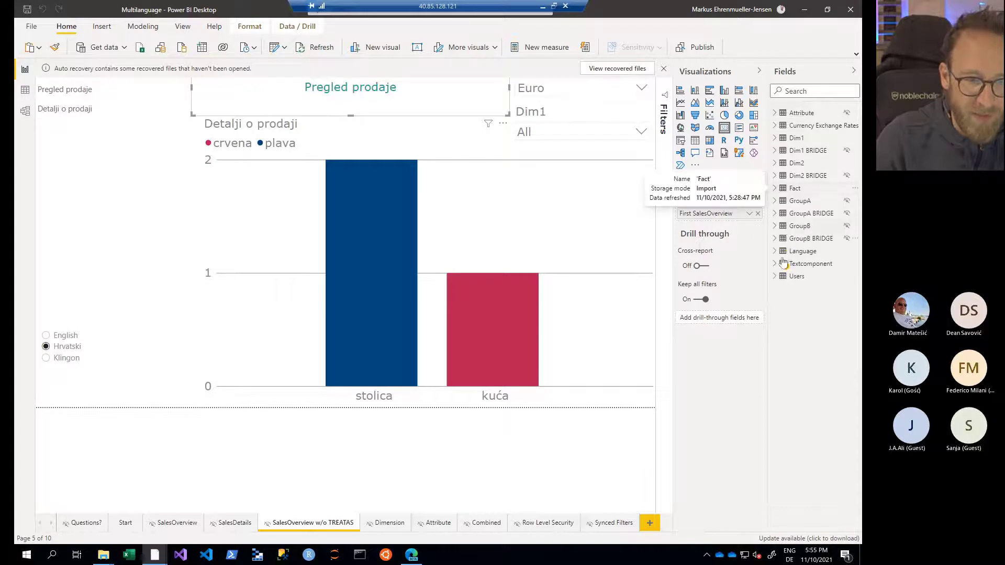
click(776, 264)
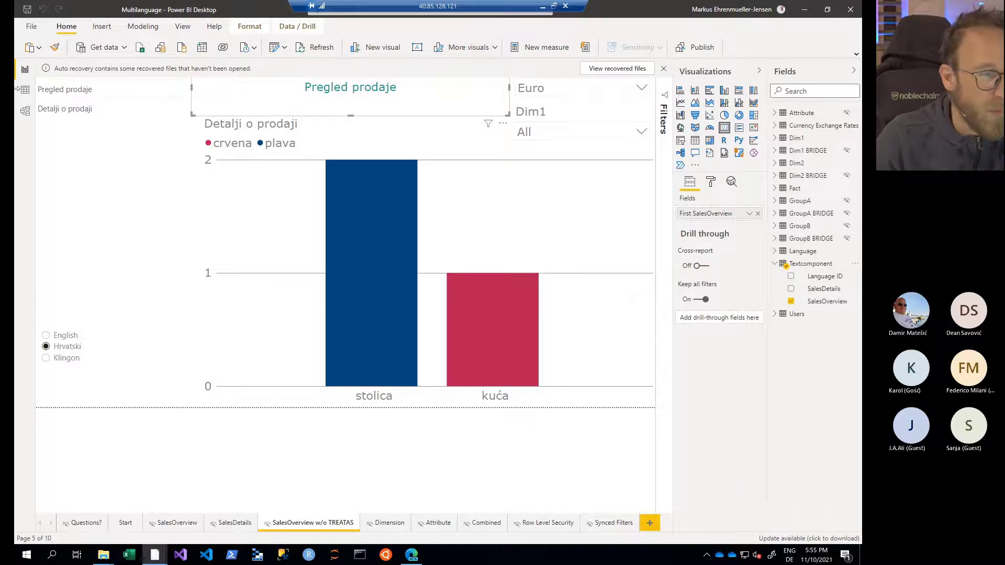
Step: Examine the field-based button text settings of the Detalji o prodaji button, and compare them with the title card's field
click(119, 111)
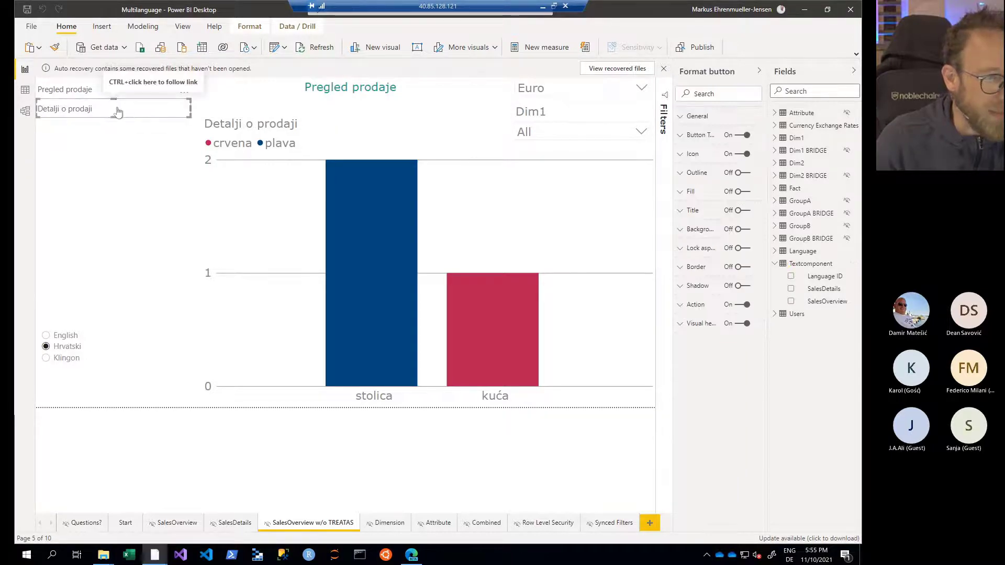
click(680, 137)
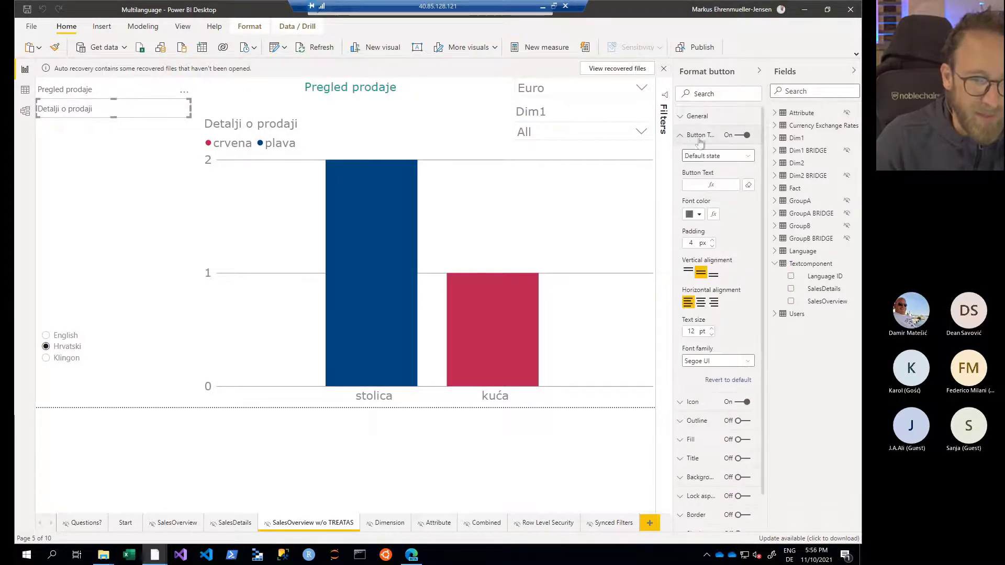
click(713, 185)
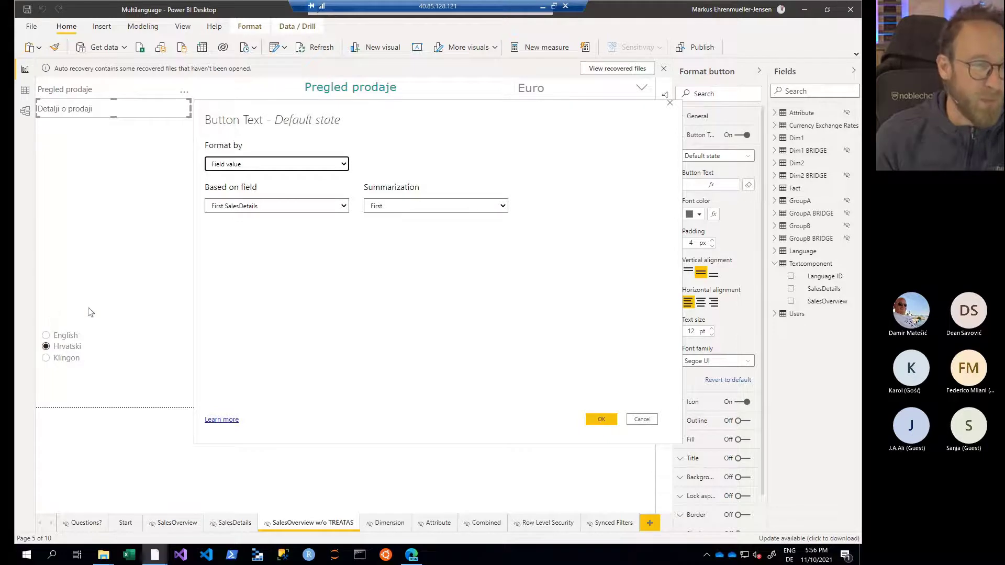
click(639, 420)
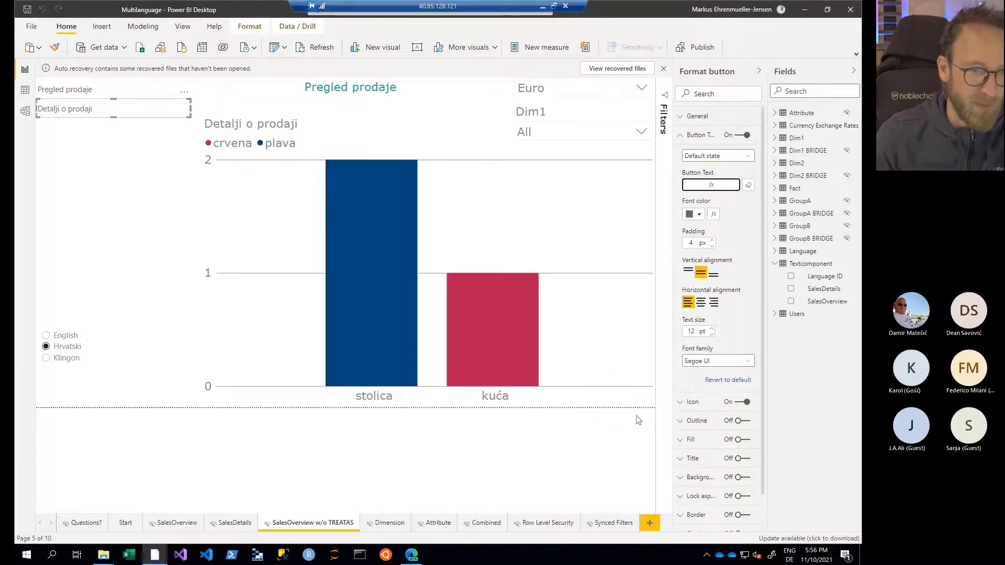
click(433, 107)
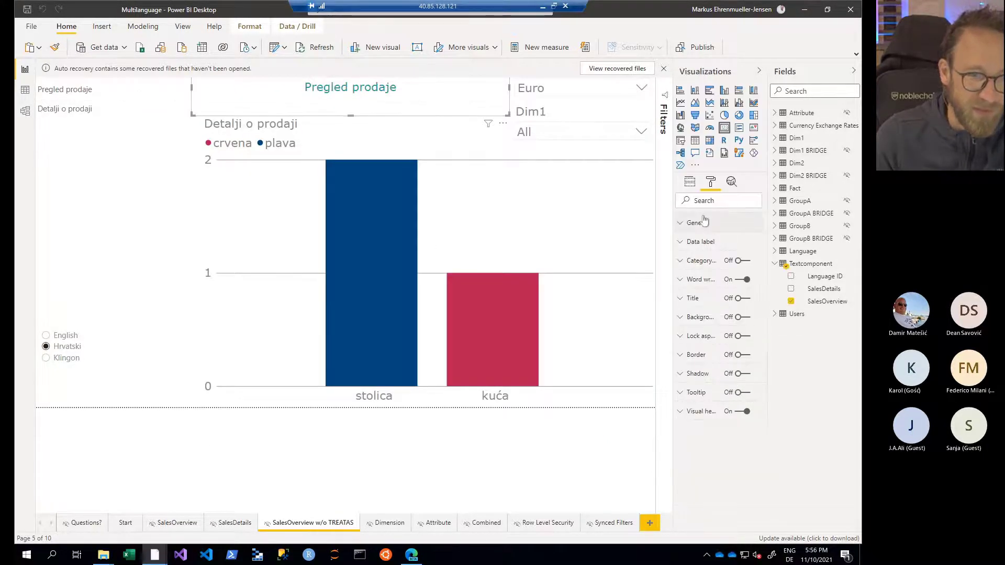
click(690, 182)
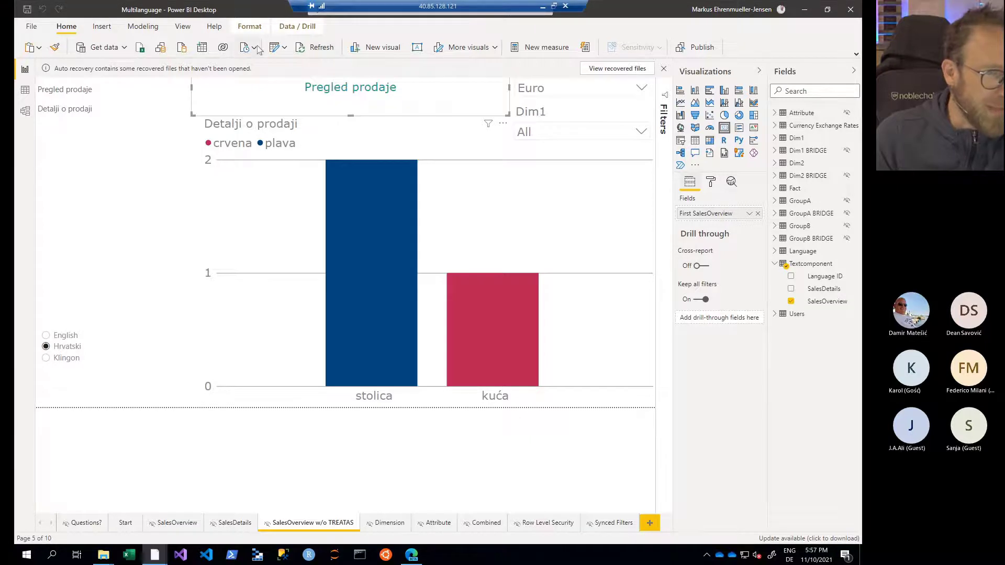
Step: Return to the Power Query Editor and examine the language IDs and descriptions in the Language query
click(281, 49)
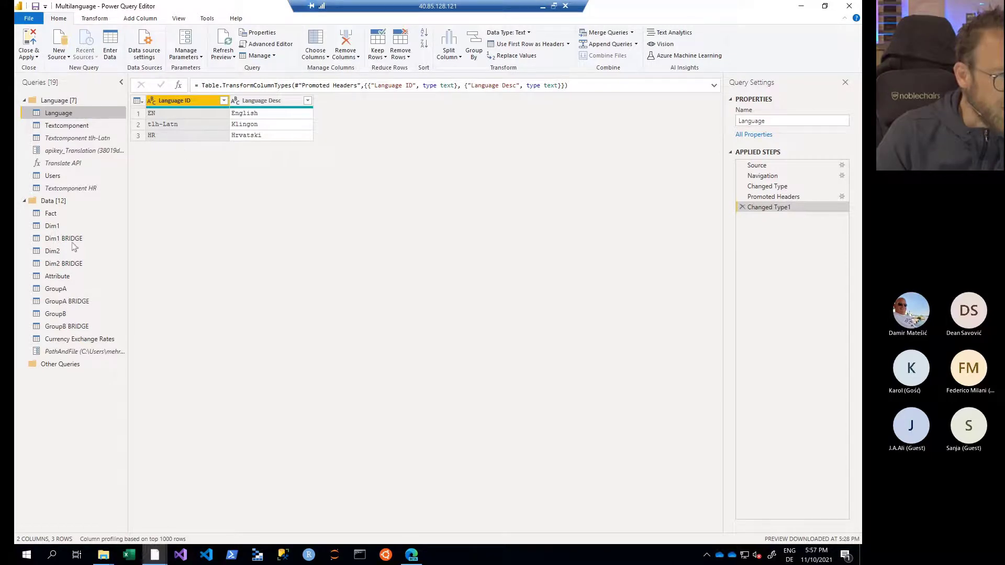
key(super+plus)
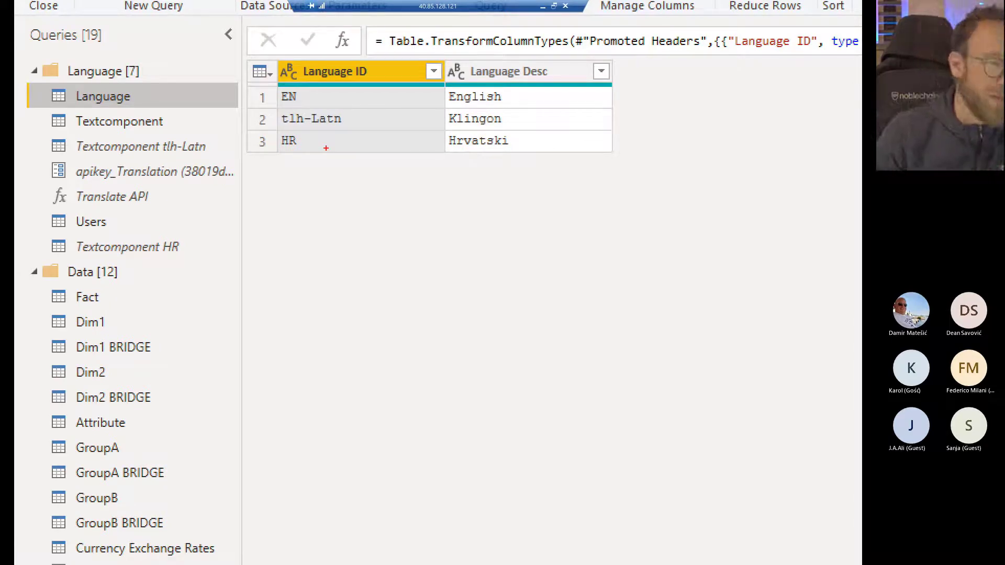
drag(37, 178, 188, 213)
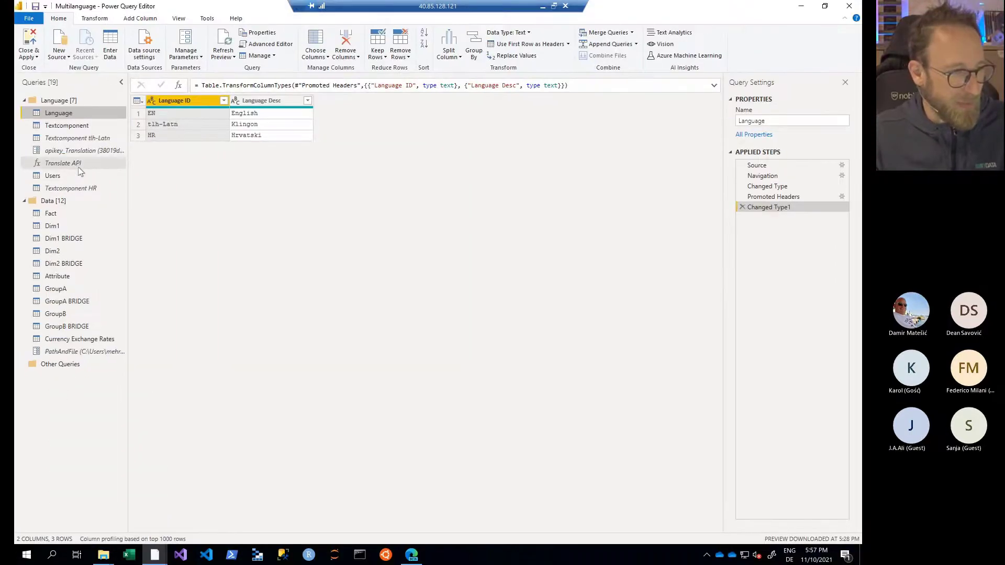
Step: Examine the Translate API function's parameters and M code, including its apikey_Translation reference, without changing the code
click(79, 167)
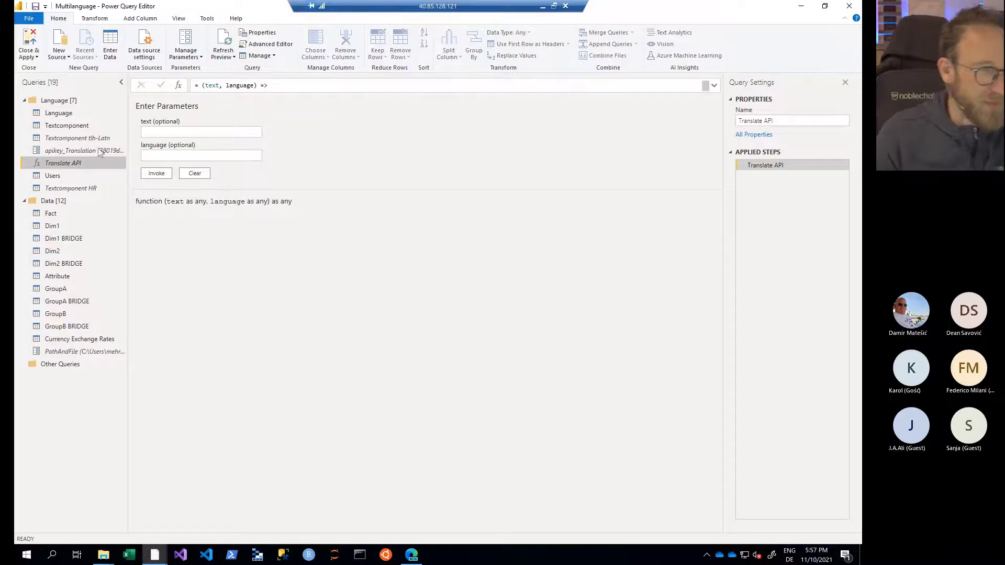
click(220, 152)
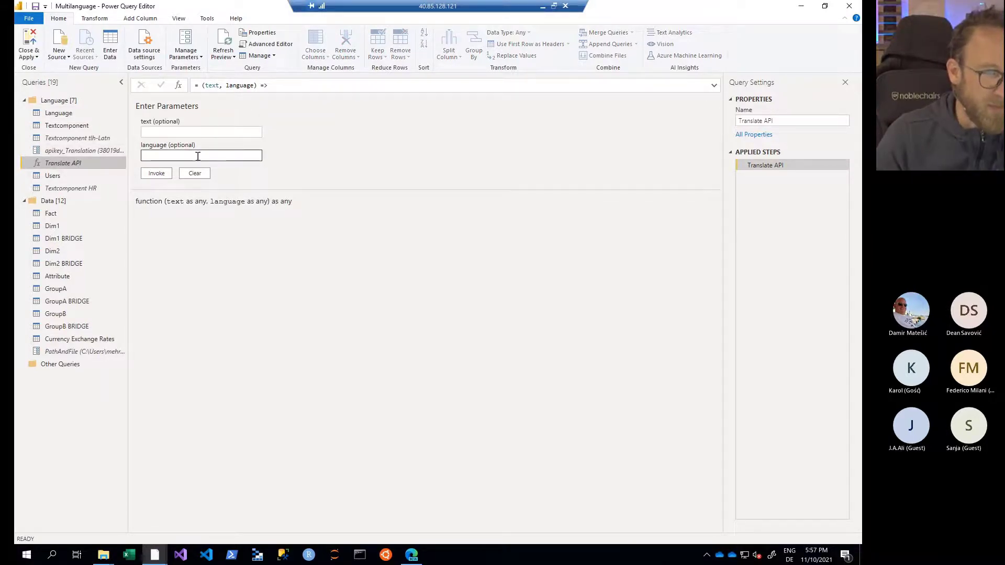
right_click(81, 164)
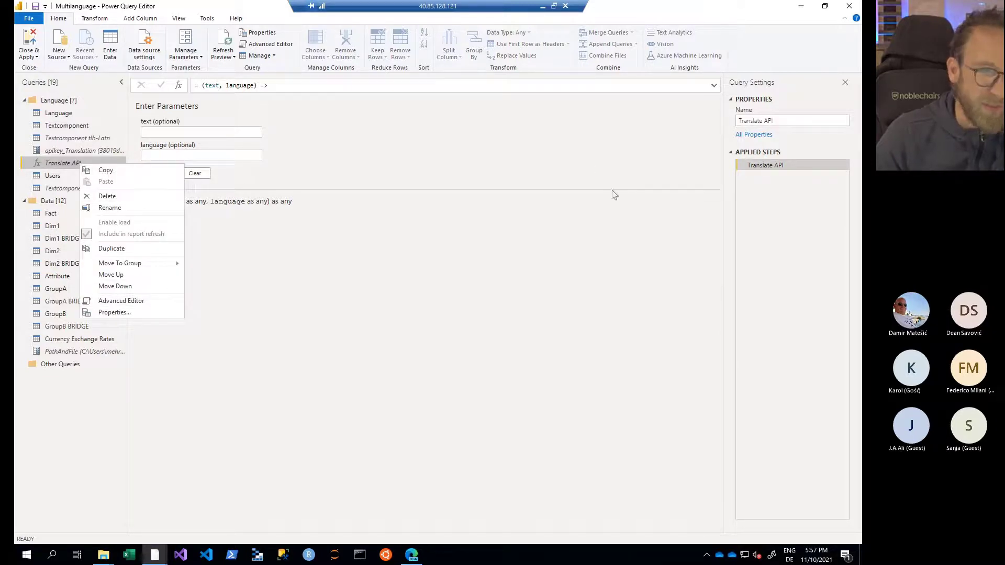
click(156, 303)
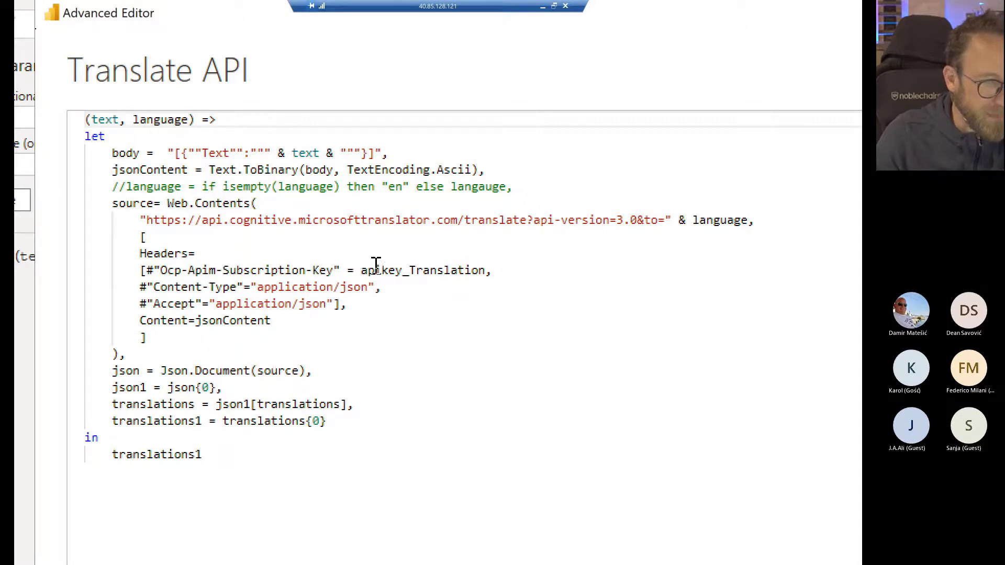
drag(360, 272, 486, 272)
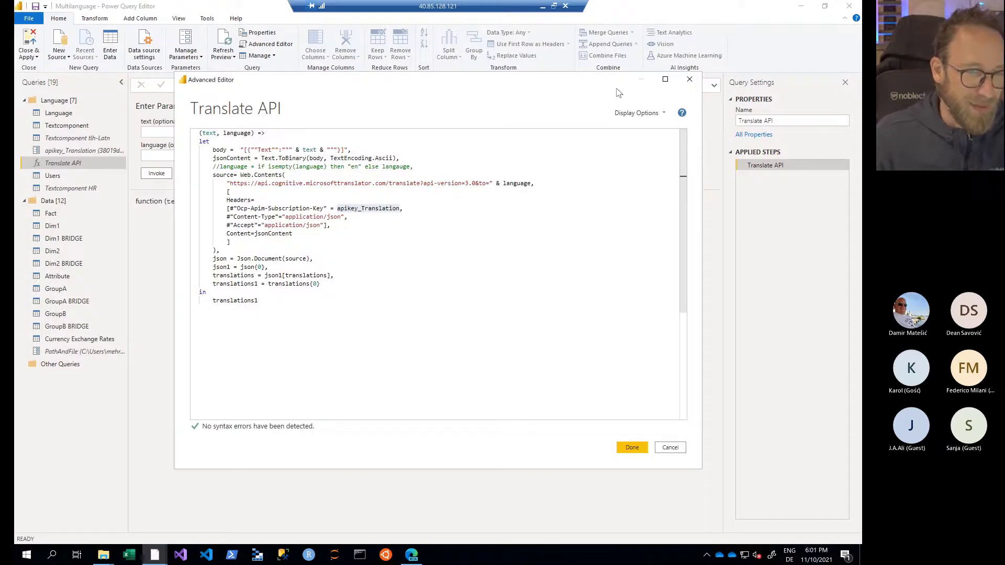
click(689, 80)
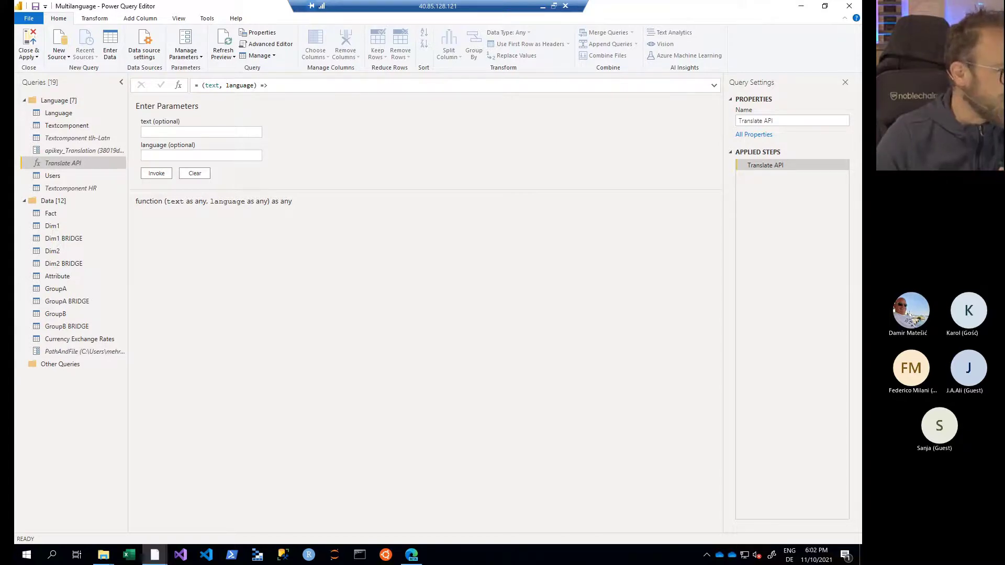
key(alt+Tab)
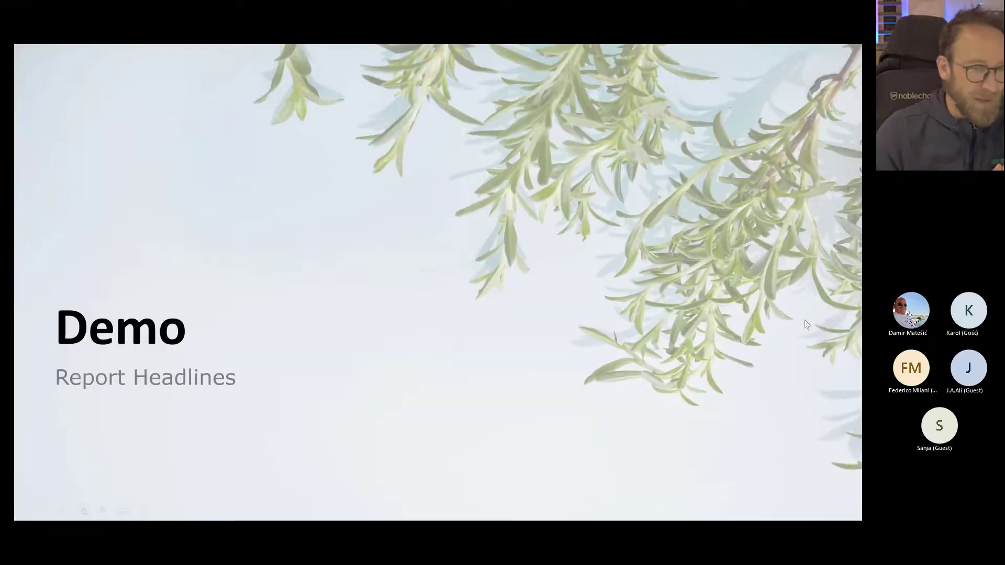
click(661, 235)
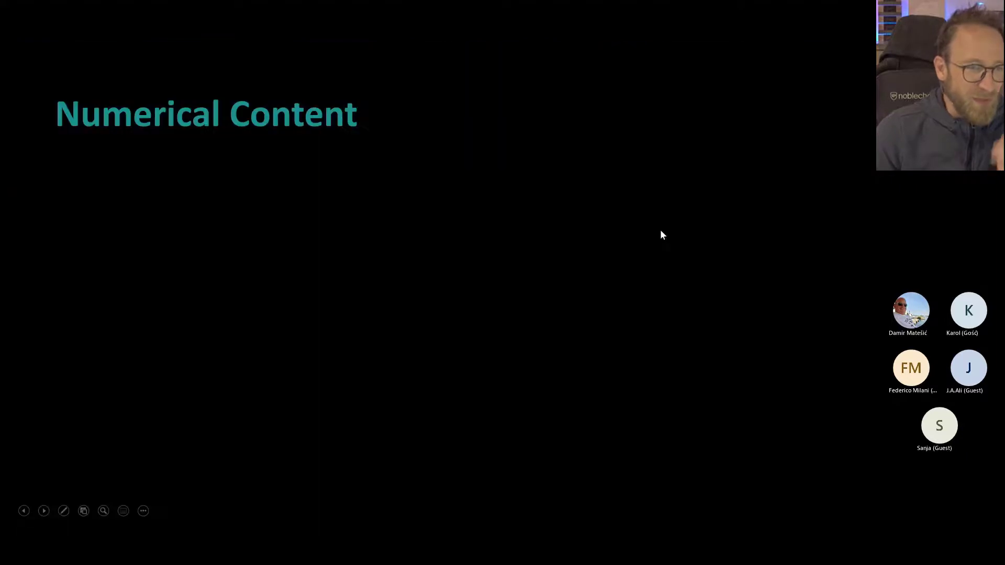
click(662, 235)
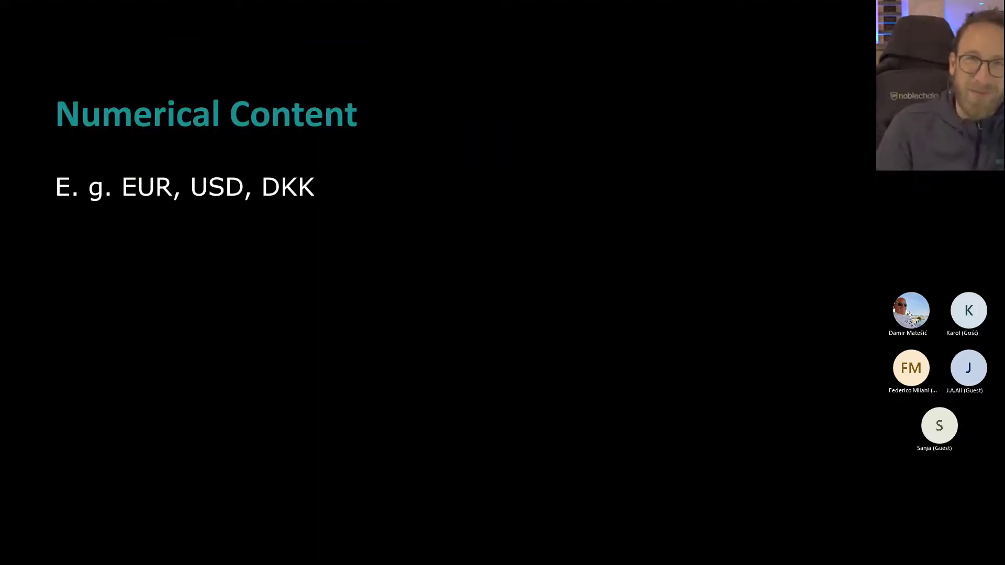
key(Right)
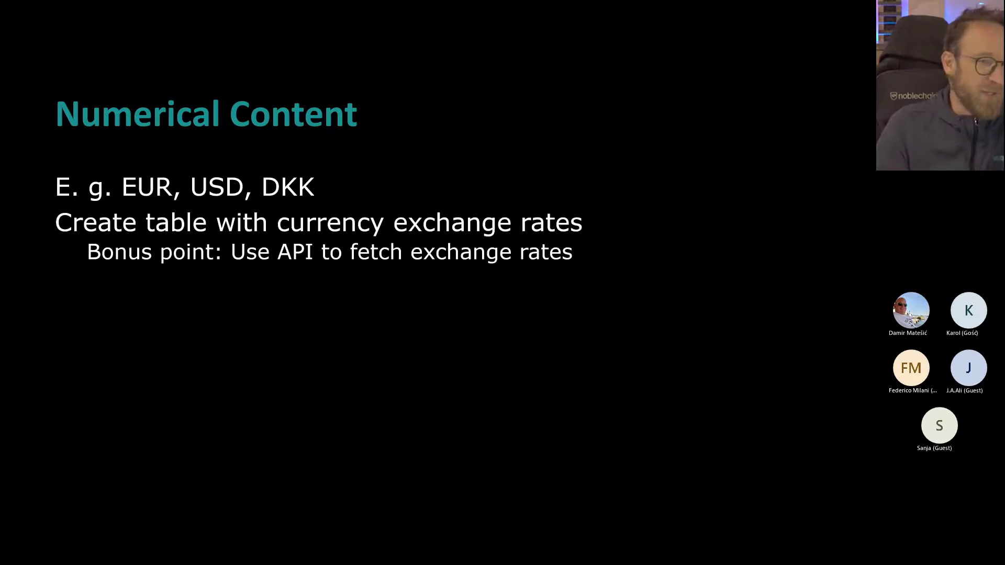